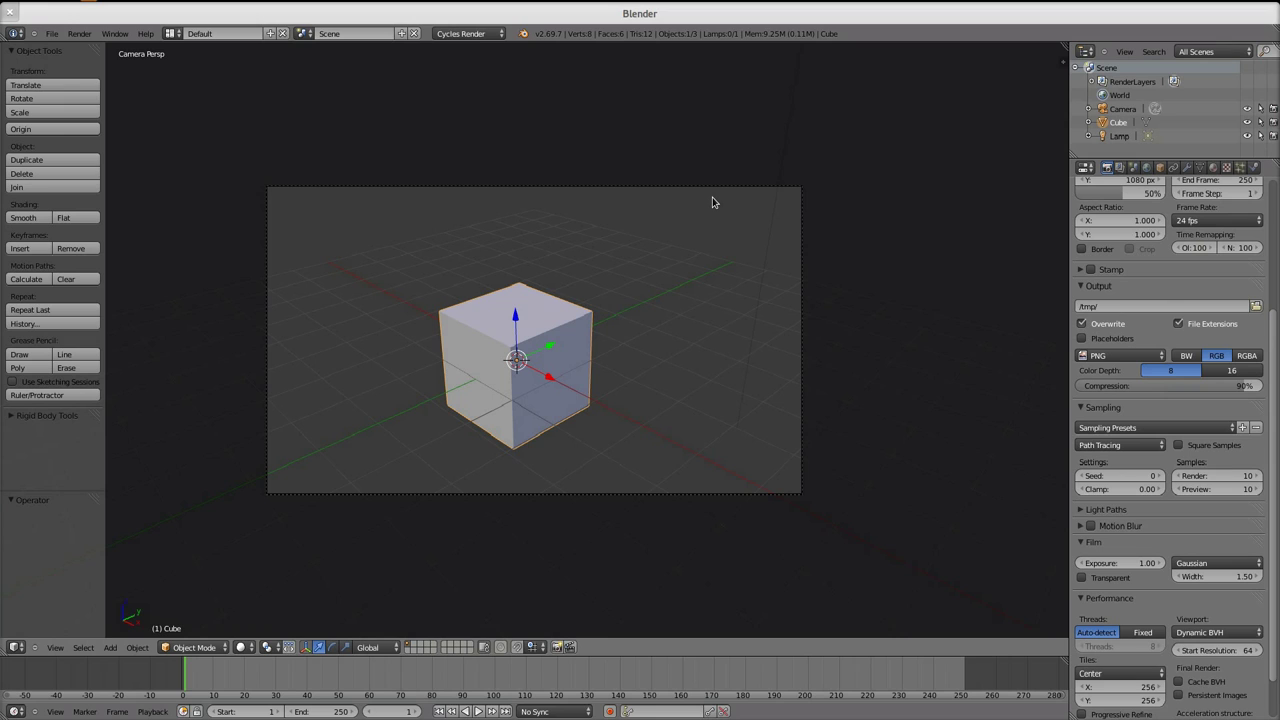
Add a Wireframe modifier to the cube and set its Thickness to 0.1341.
{"action": "left_click", "coordinate": [1187, 168]}
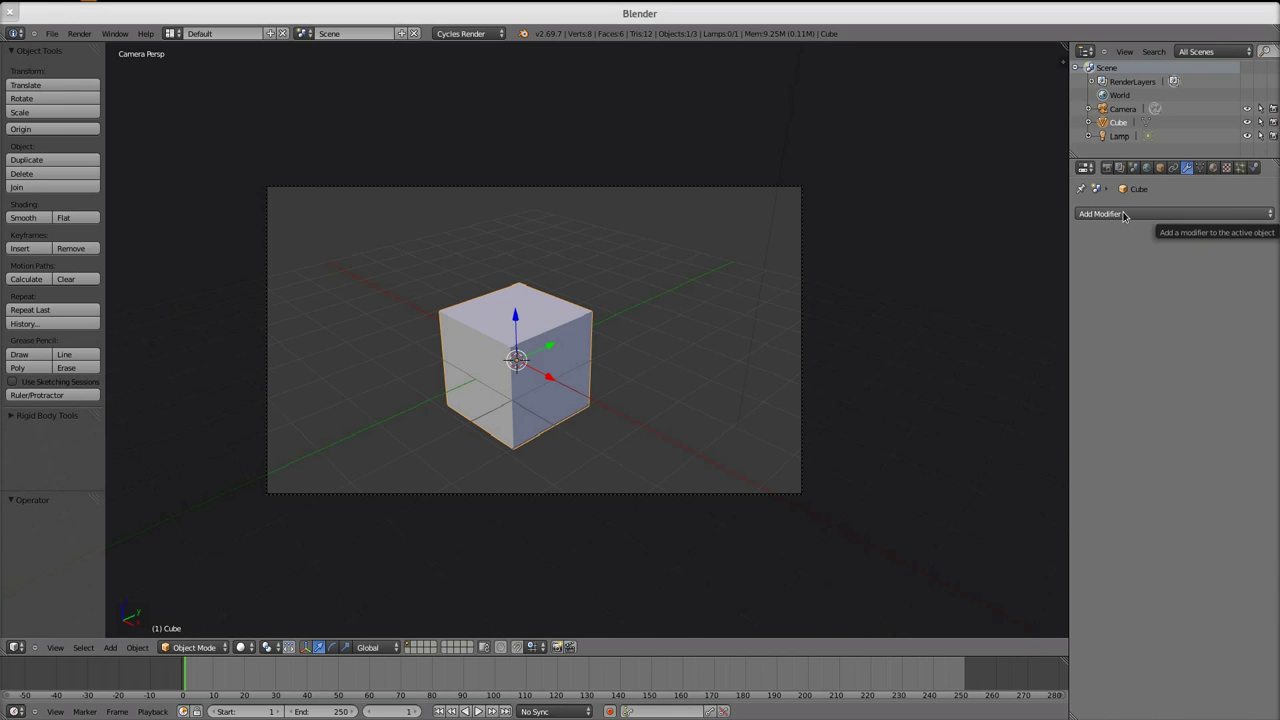
{"action": "left_click", "coordinate": [1124, 214]}
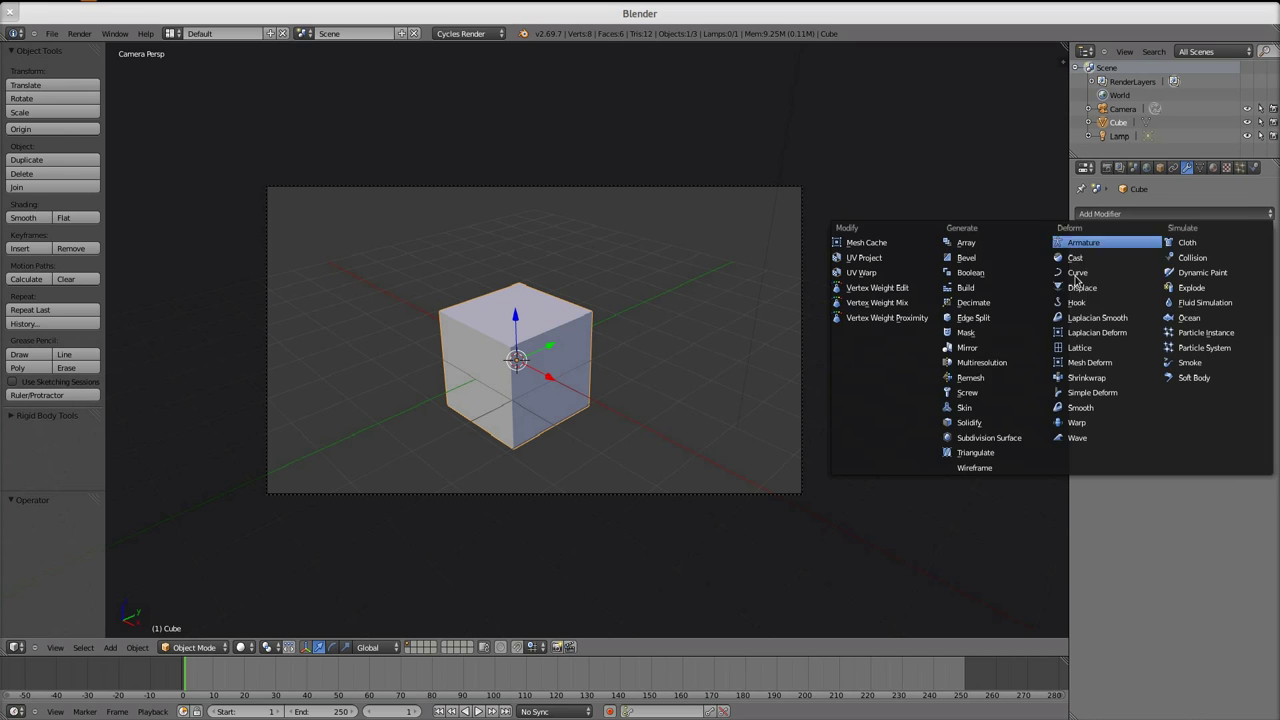
{"action": "left_click", "coordinate": [973, 468]}
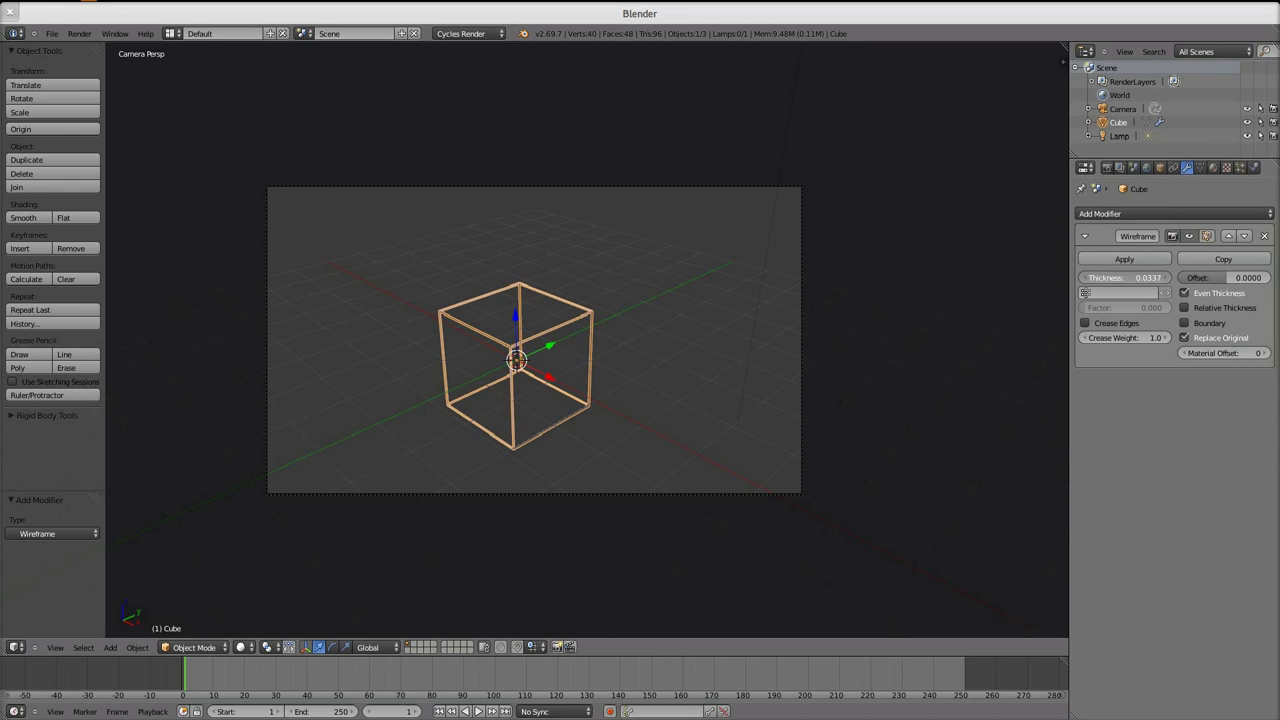
{"action": "left_click_drag", "start_coordinate": [1124, 277], "coordinate": [1160, 277]}
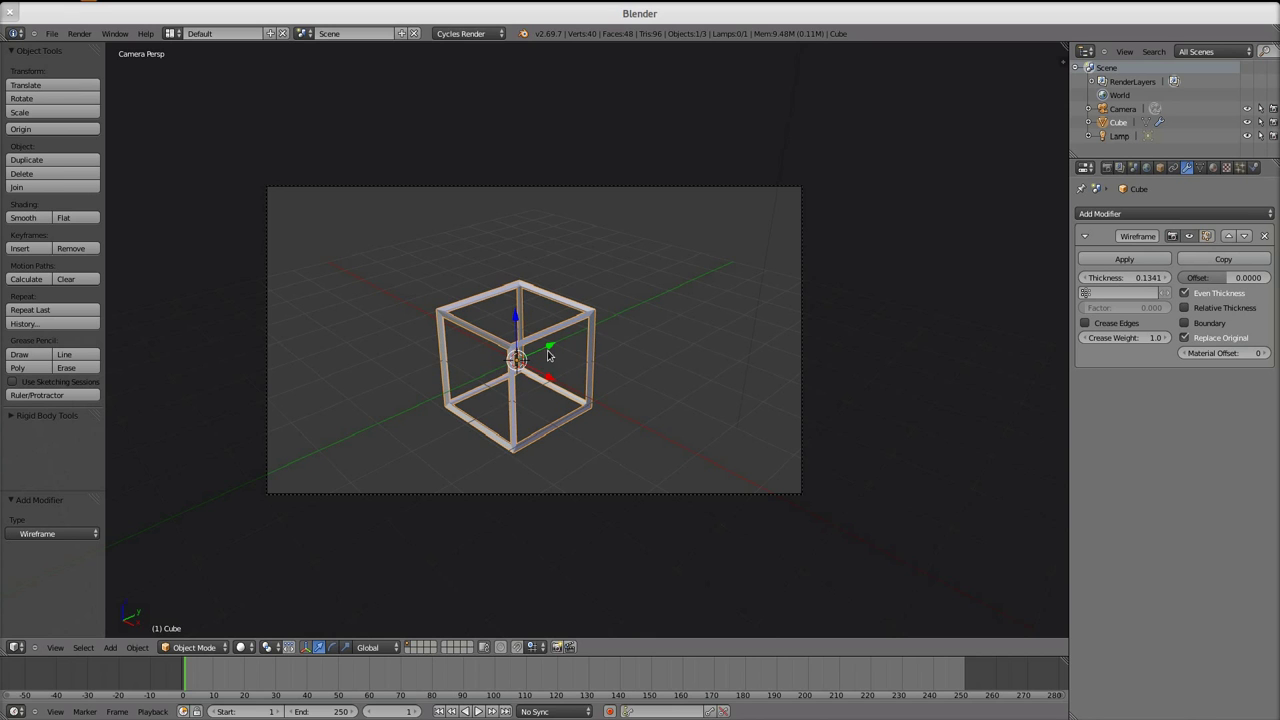
Toggle wireframe shading and orbit a free perspective view around the wire cage.
{"action": "key", "text": "z"}
{"action": "scroll", "coordinate": [580, 351], "scroll_direction": "up", "scroll_amount": 6}
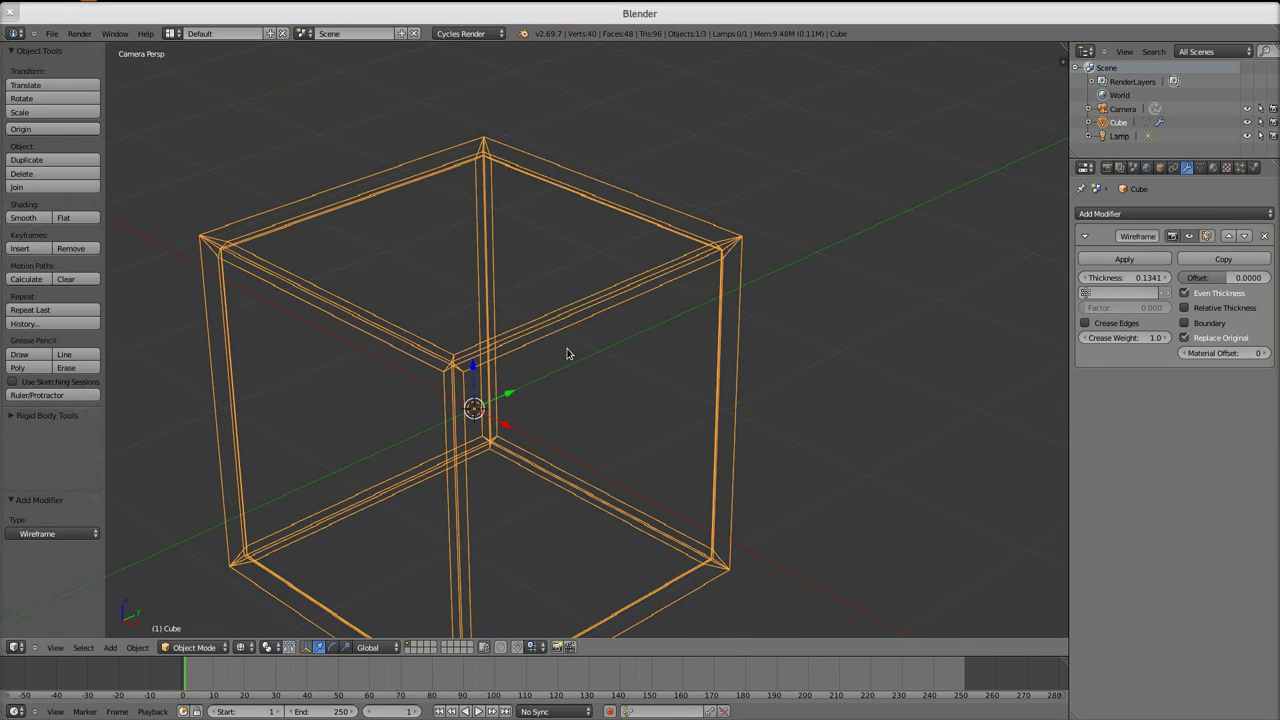
{"action": "middle_click_drag", "start_coordinate": [505, 385], "coordinate": [577, 318], "text": "shift"}
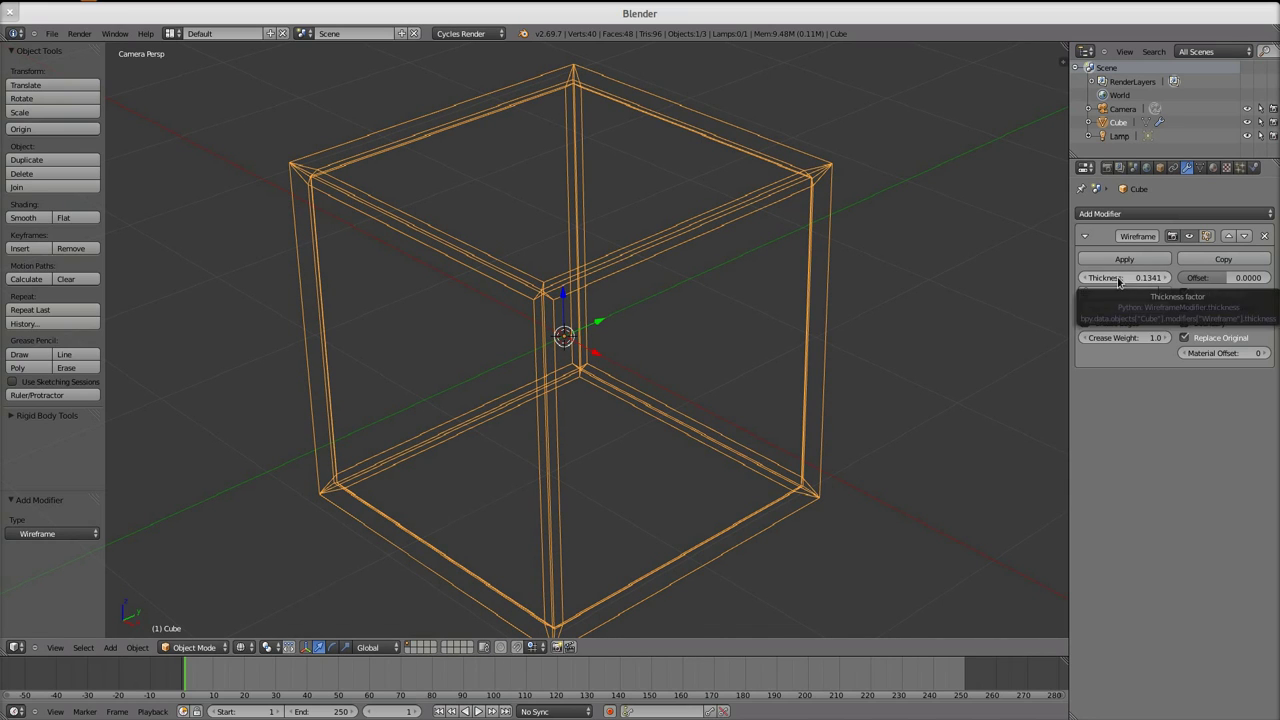
{"action": "key", "text": "z"}
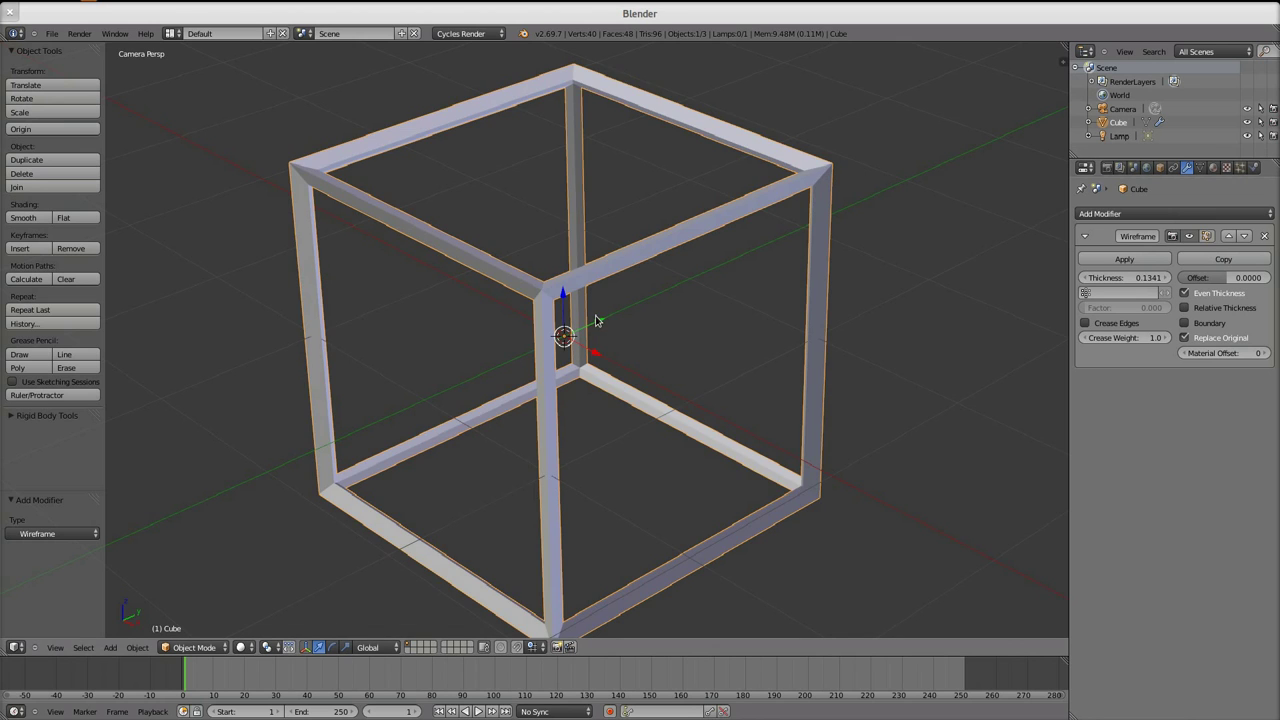
{"action": "key", "text": "KP_0"}
{"action": "scroll", "coordinate": [743, 288], "scroll_direction": "up", "scroll_amount": 5}
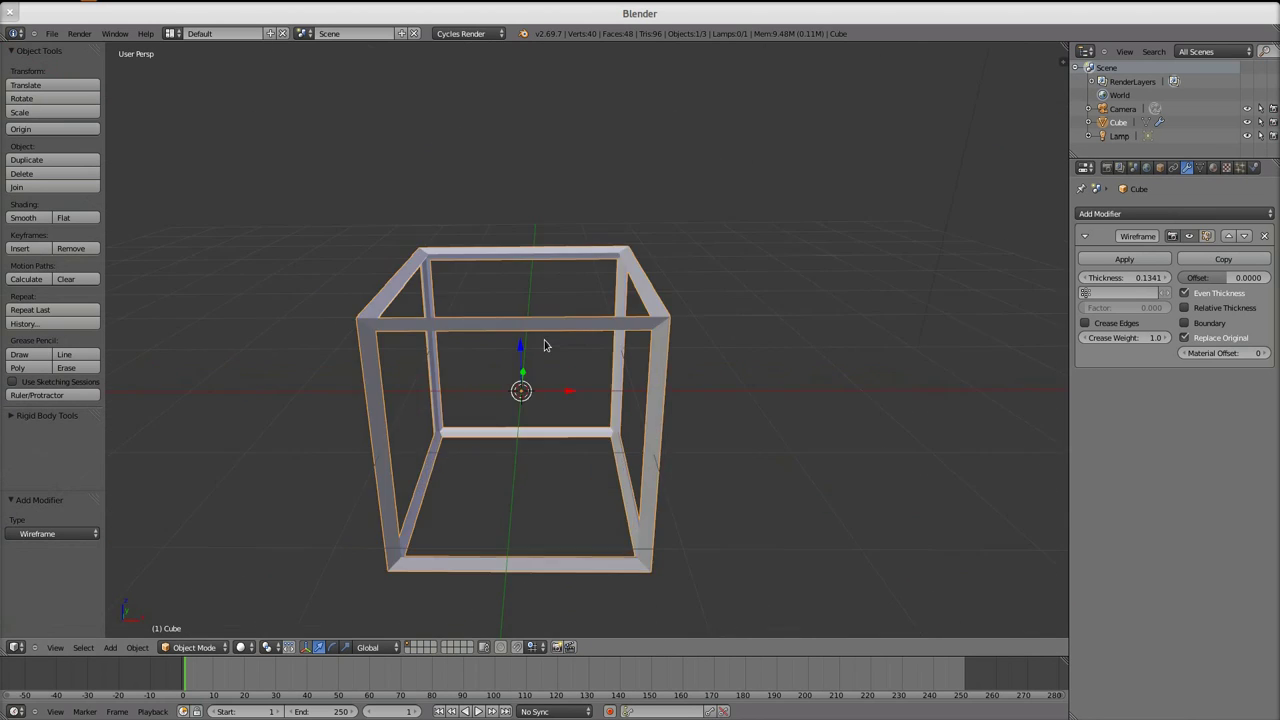
{"action": "mouse_move", "coordinate": [560, 340]}
{"action": "middle_mouse_down"}
{"action": "mouse_move", "coordinate": [514, 349]}
{"action": "mouse_move", "coordinate": [583, 337]}
{"action": "mouse_move", "coordinate": [581, 352]}
{"action": "middle_mouse_up"}
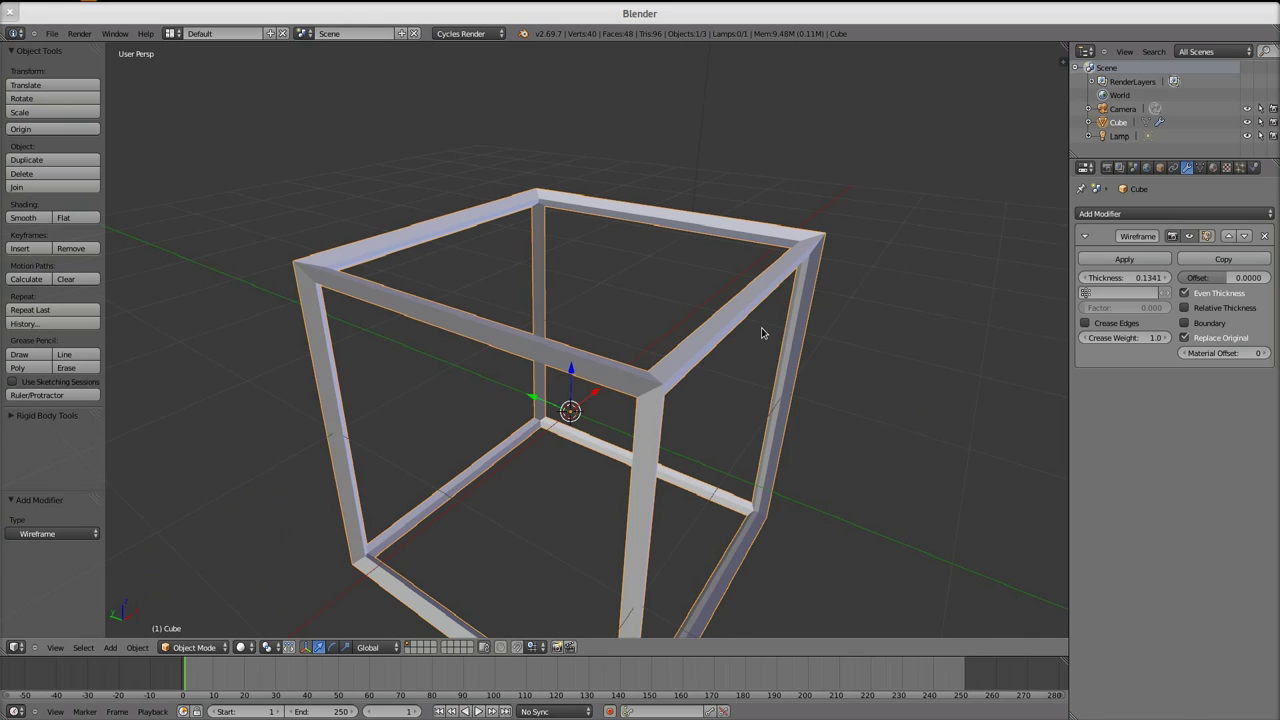
Delete the wire cube and add a fresh mesh cube.
{"action": "key", "text": "x"}
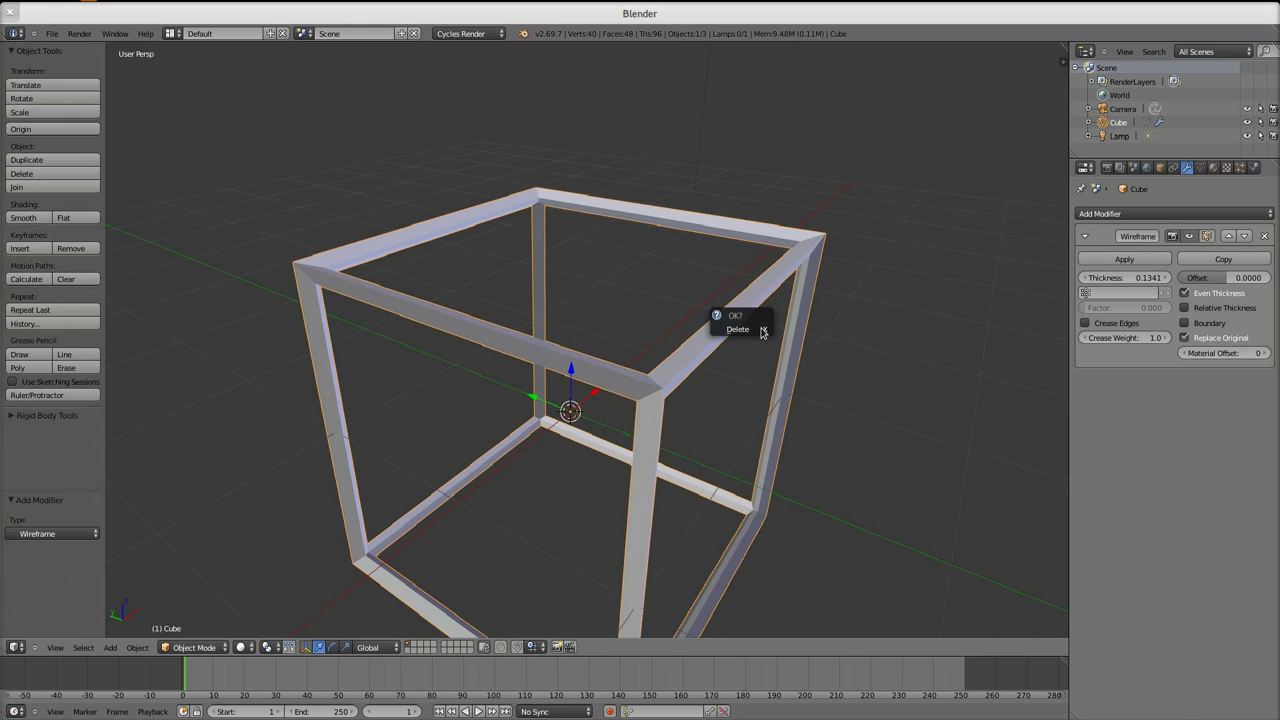
{"action": "left_click", "coordinate": [757, 329]}
{"action": "key", "text": "shift+a"}
{"action": "mouse_move", "coordinate": [757, 330]}
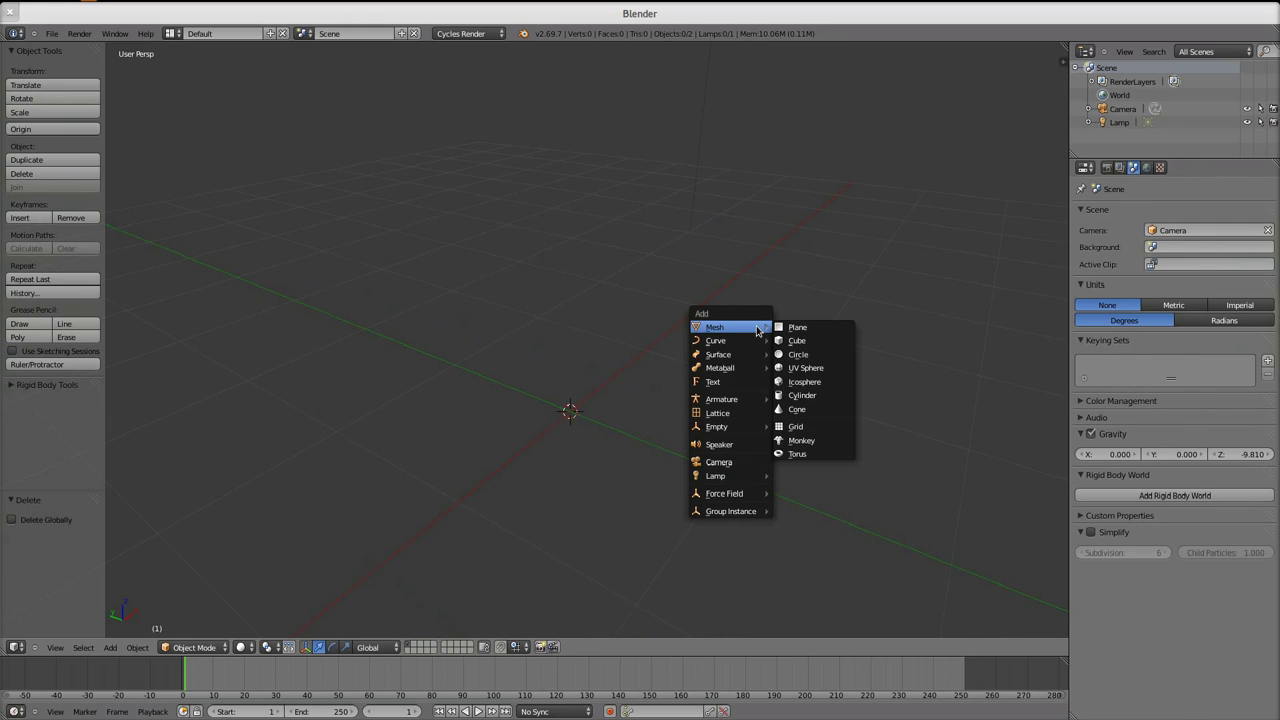
{"action": "left_click", "coordinate": [793, 344]}
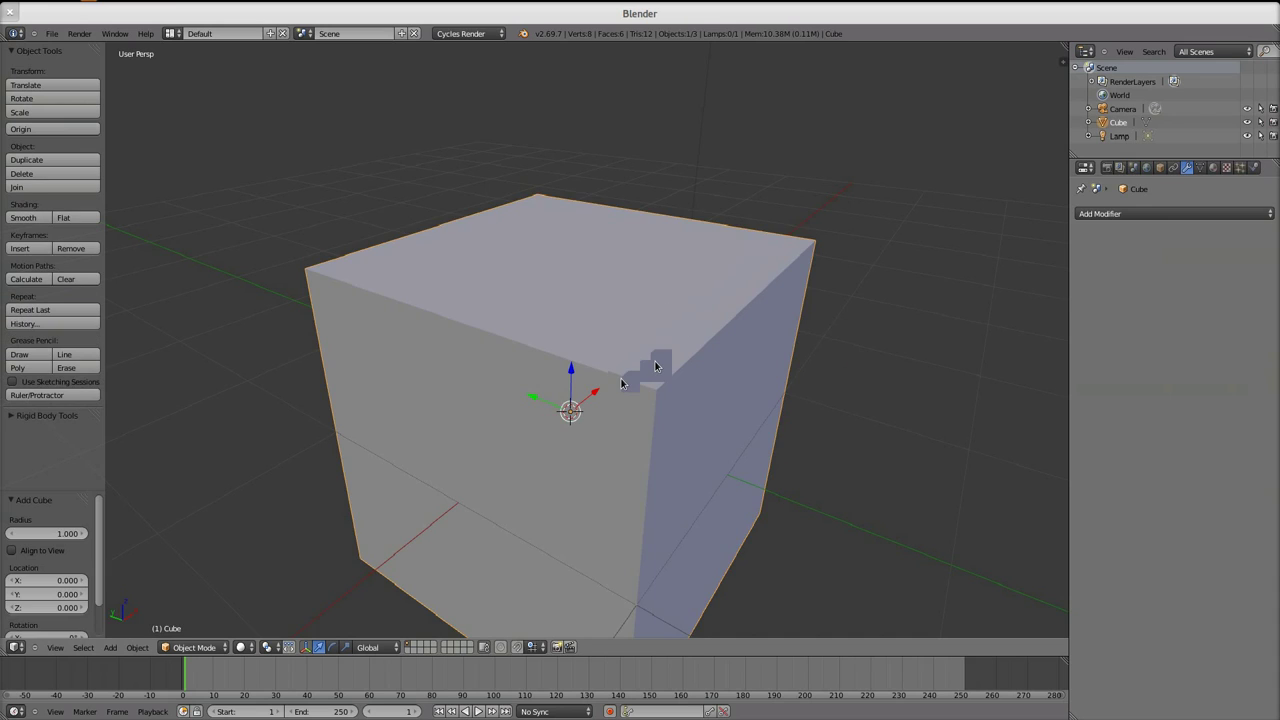
In Edit Mode, run the Wire Frame operator on the whole cube mesh.
{"action": "key", "text": "Tab"}
{"action": "scroll", "coordinate": [620, 383], "scroll_direction": "down", "scroll_amount": 2}
{"action": "key", "text": "space"}
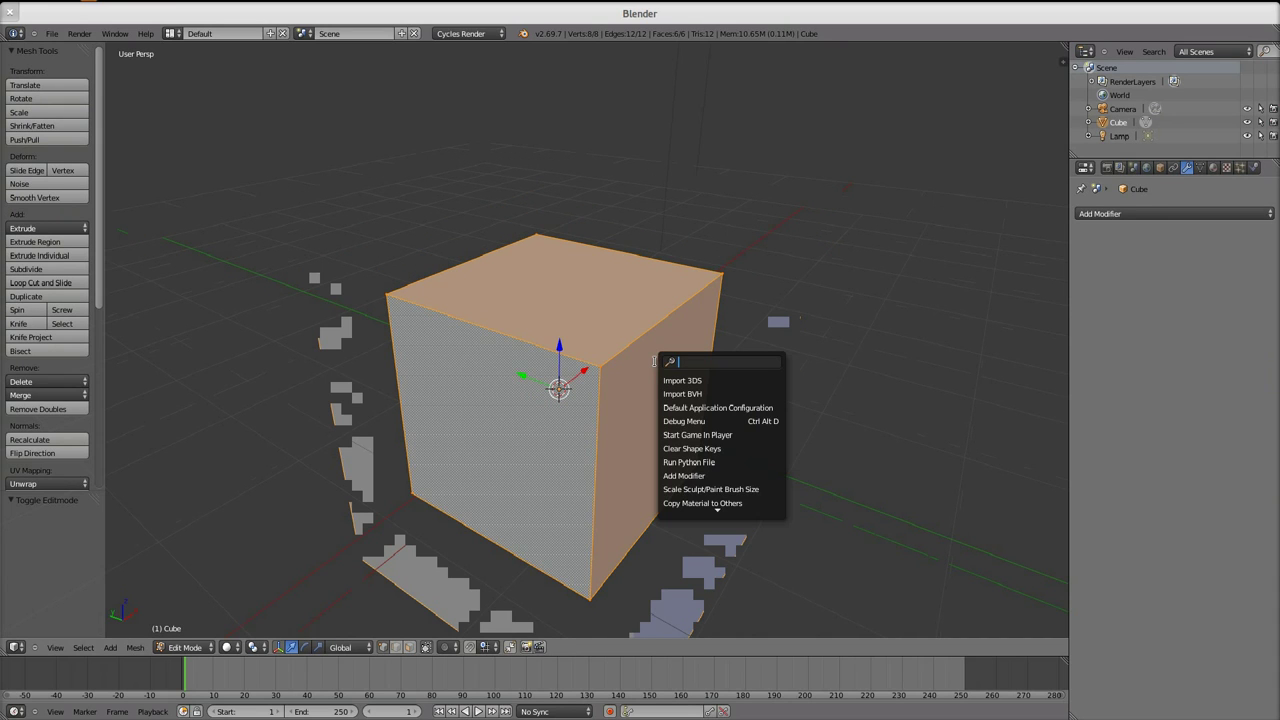
{"action": "type", "text": "wire"}
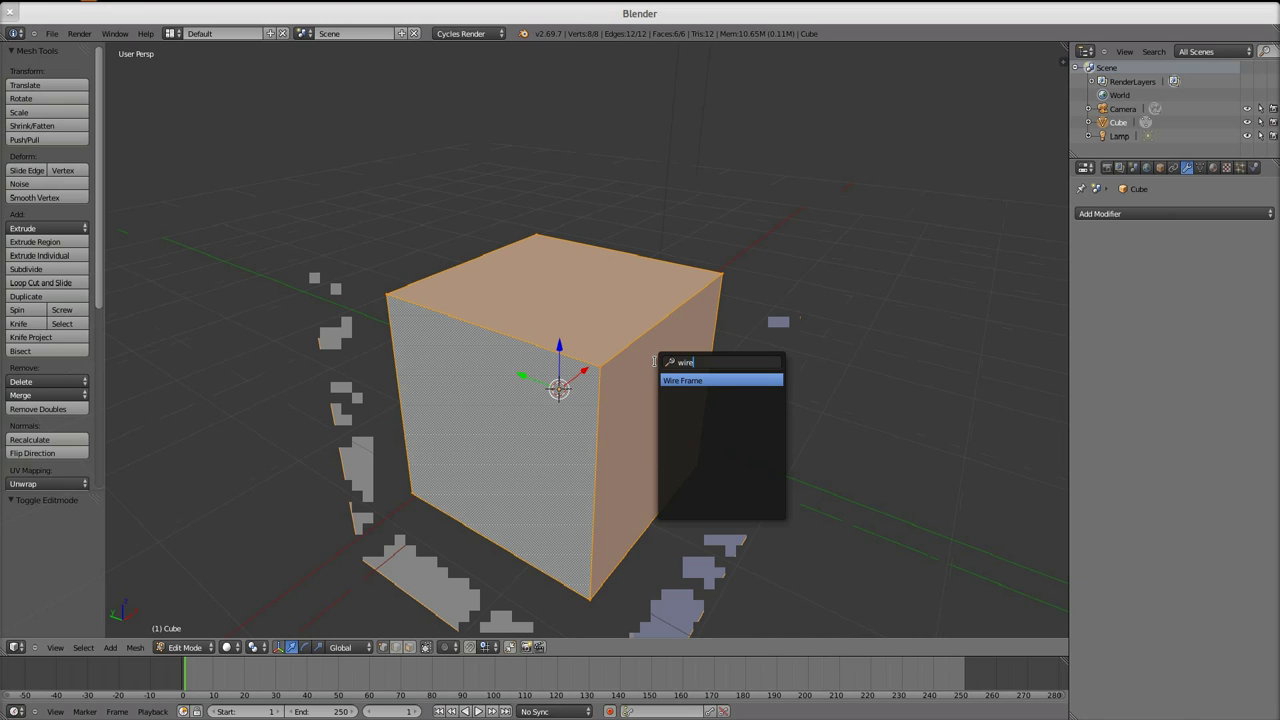
{"action": "key", "text": "Return"}
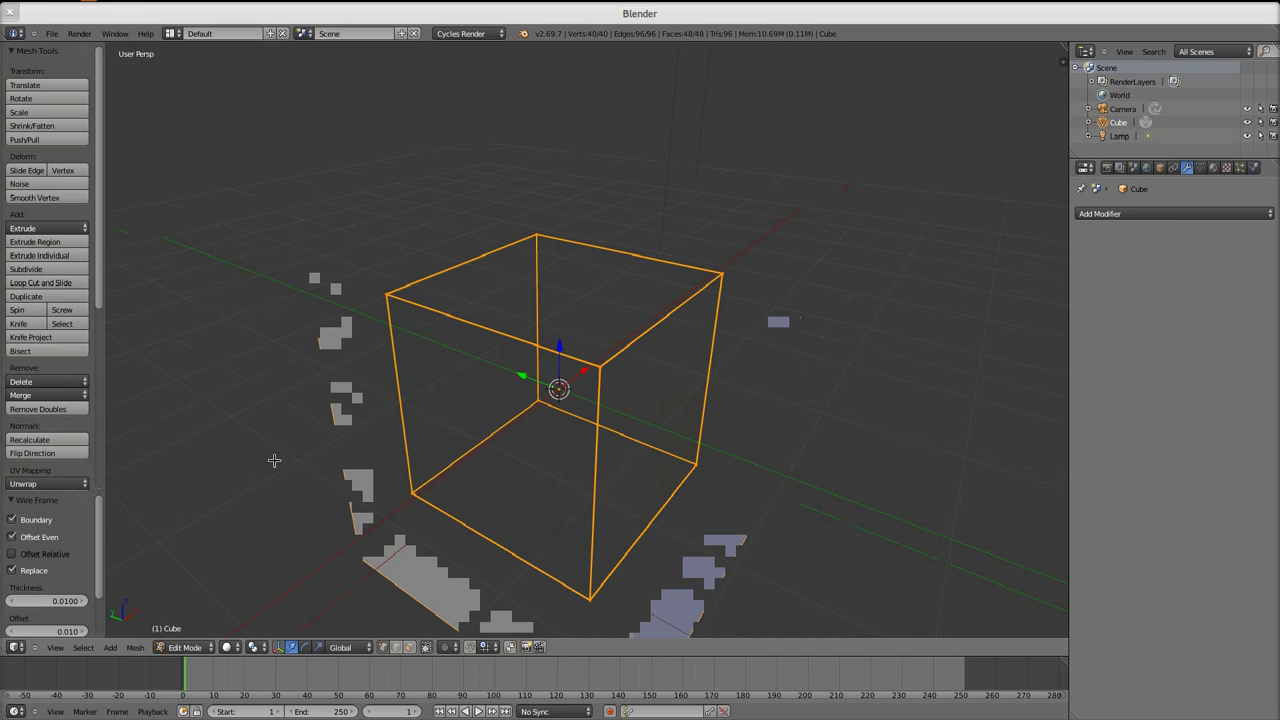
Set Wire Frame Thickness to 0.1977, keep Offset at 0.010 and leave Crease enabled.
{"action": "scroll", "coordinate": [50, 560], "scroll_direction": "down", "scroll_amount": 3}
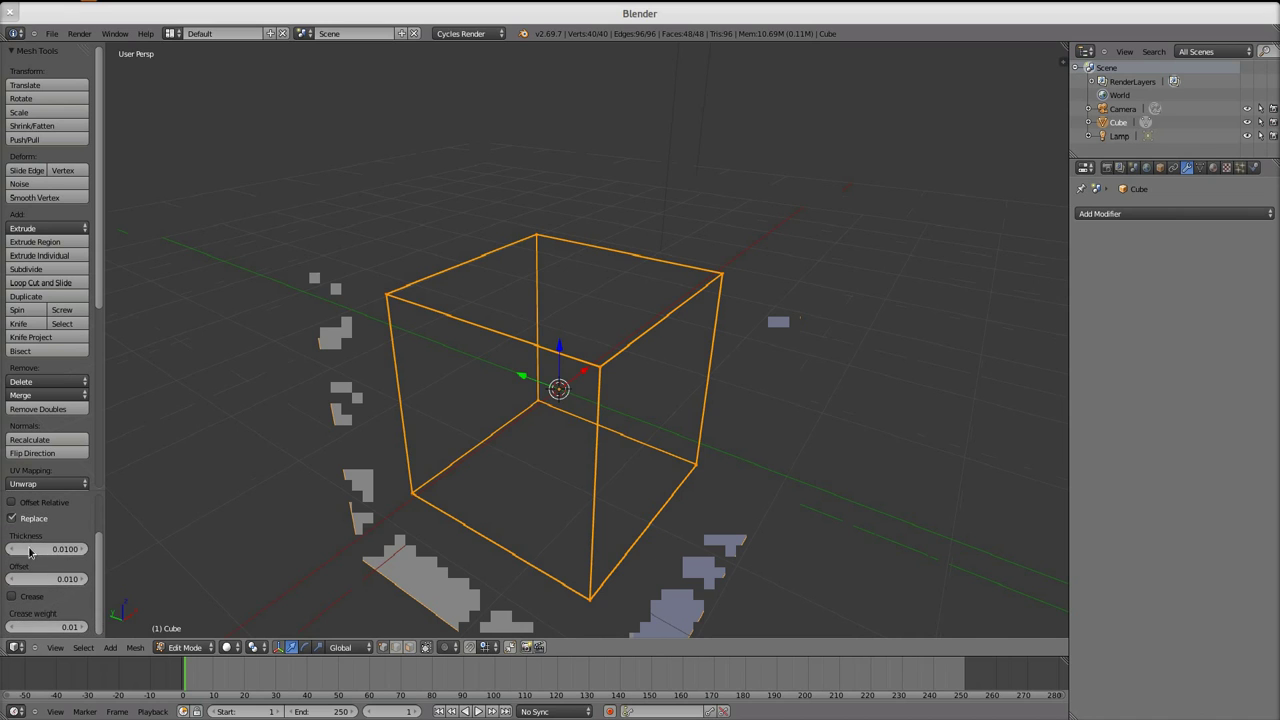
{"action": "left_click_drag", "start_coordinate": [45, 549], "coordinate": [110, 549]}
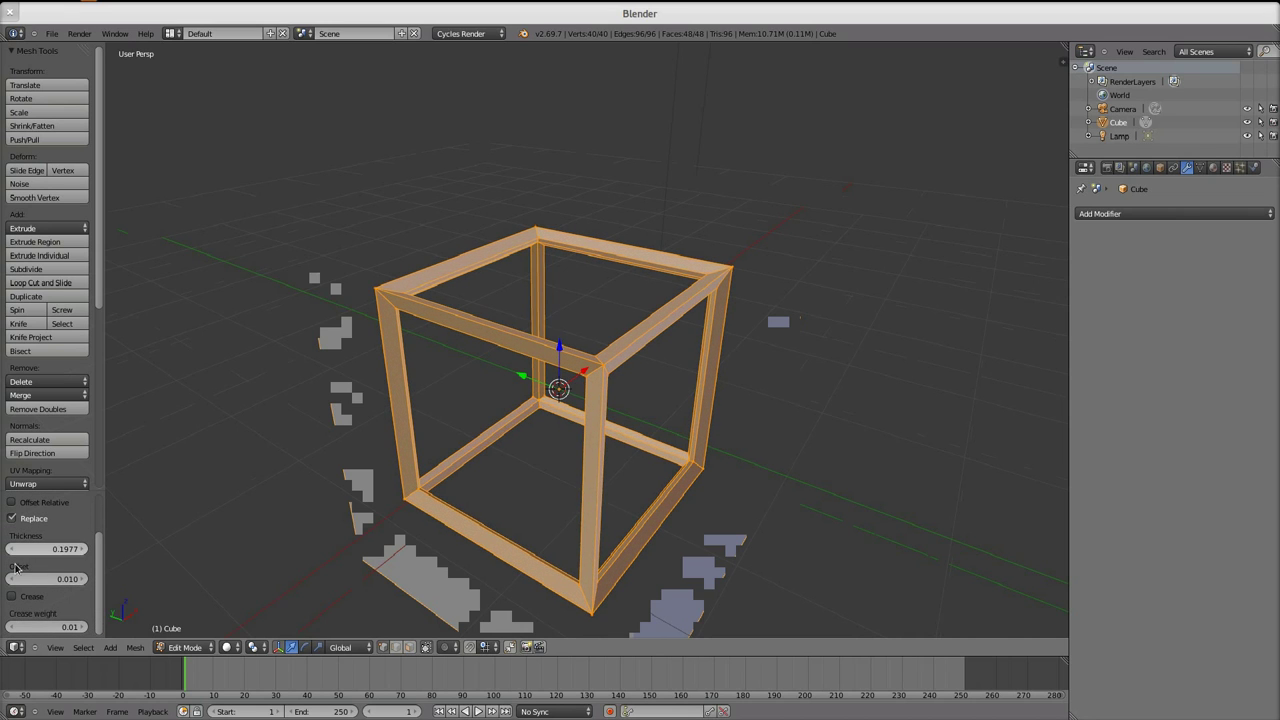
{"action": "mouse_move", "coordinate": [50, 579]}
{"action": "left_mouse_down"}
{"action": "mouse_move", "coordinate": [95, 579]}
{"action": "mouse_move", "coordinate": [40, 579]}
{"action": "mouse_move", "coordinate": [56, 579]}
{"action": "left_mouse_up"}
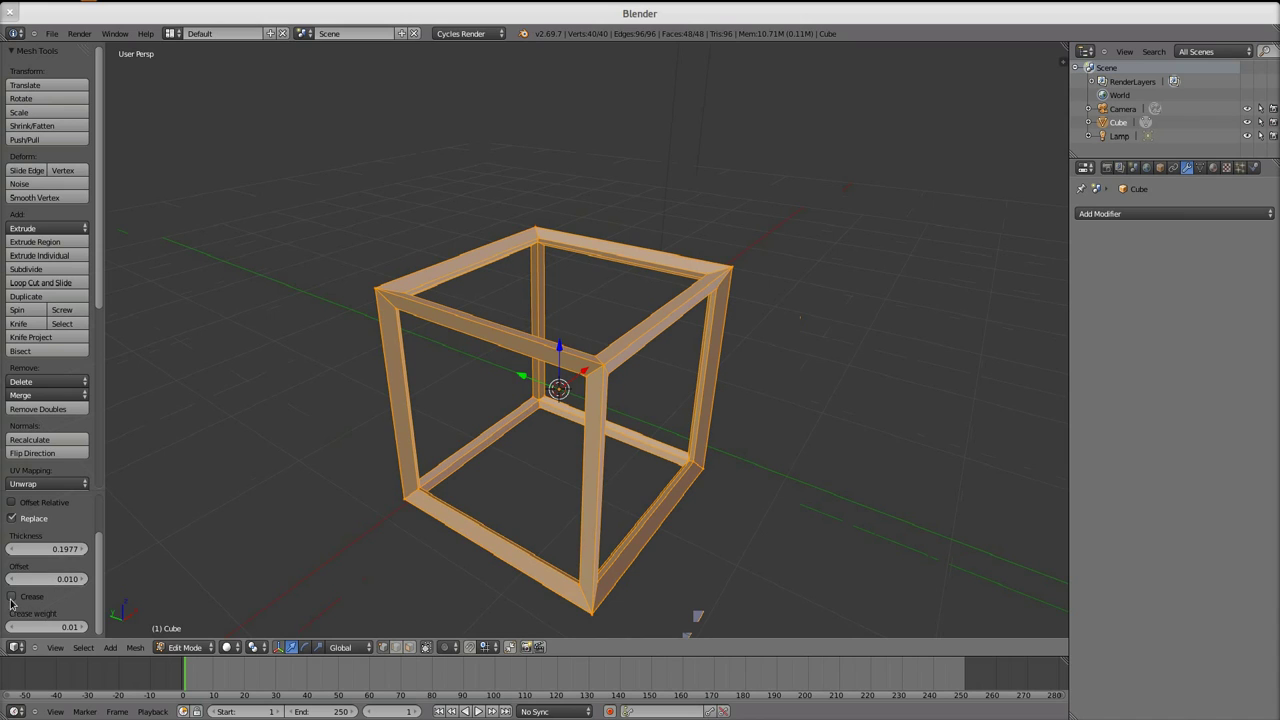
{"action": "left_click", "coordinate": [12, 597]}
{"action": "left_click", "coordinate": [13, 597]}
{"action": "middle_click_drag", "start_coordinate": [733, 368], "coordinate": [703, 333]}
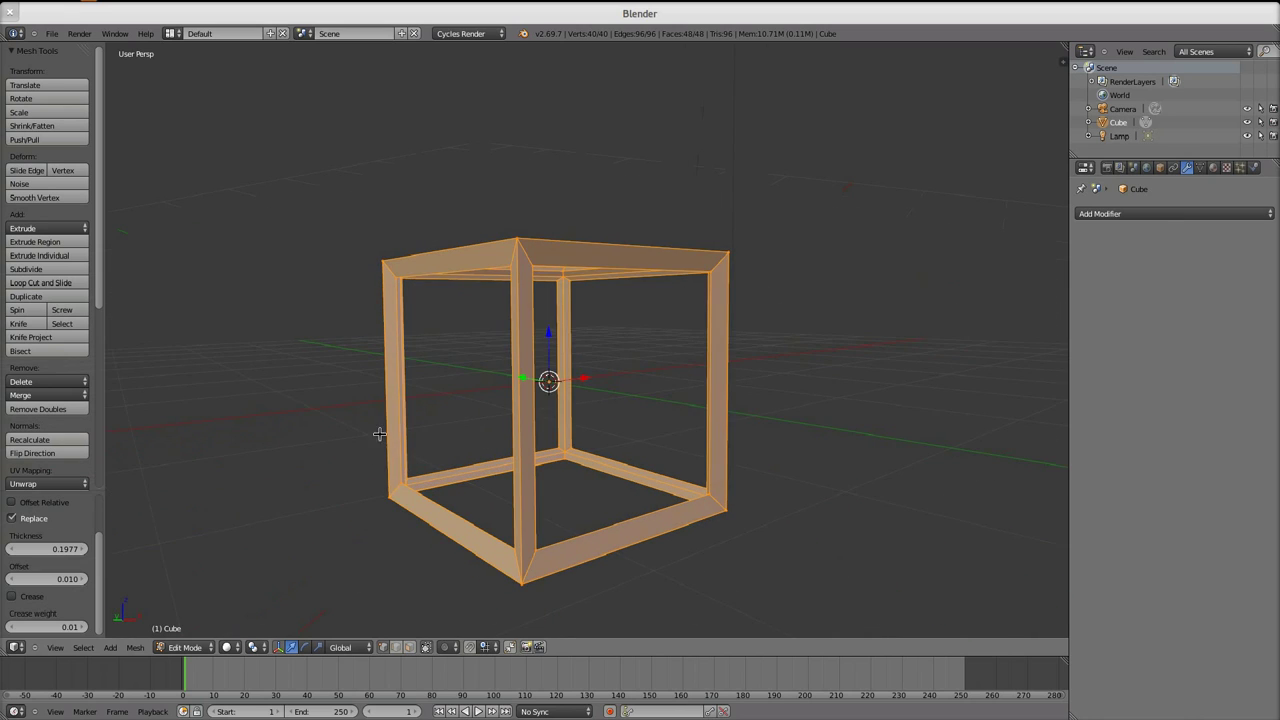
{"action": "left_click", "coordinate": [12, 597]}
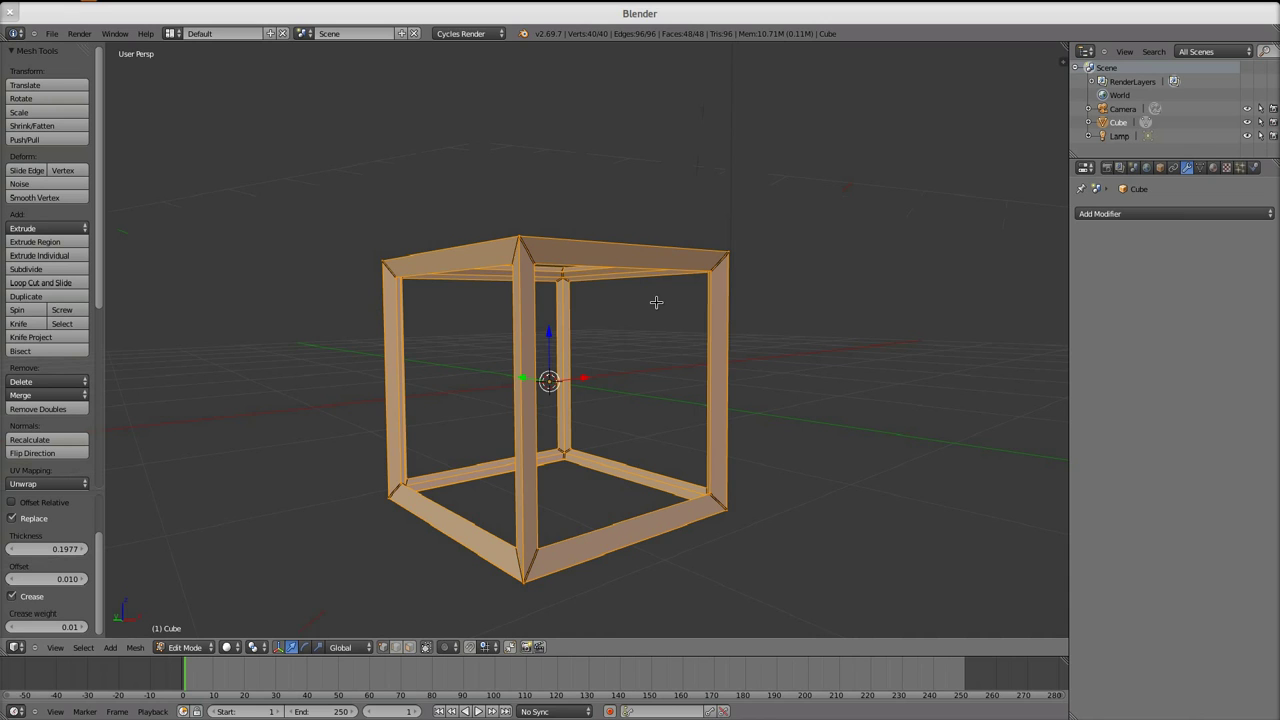
Smooth the wire cube with level-2 subdivision and return to Object Mode.
{"action": "key", "text": "ctrl+2"}
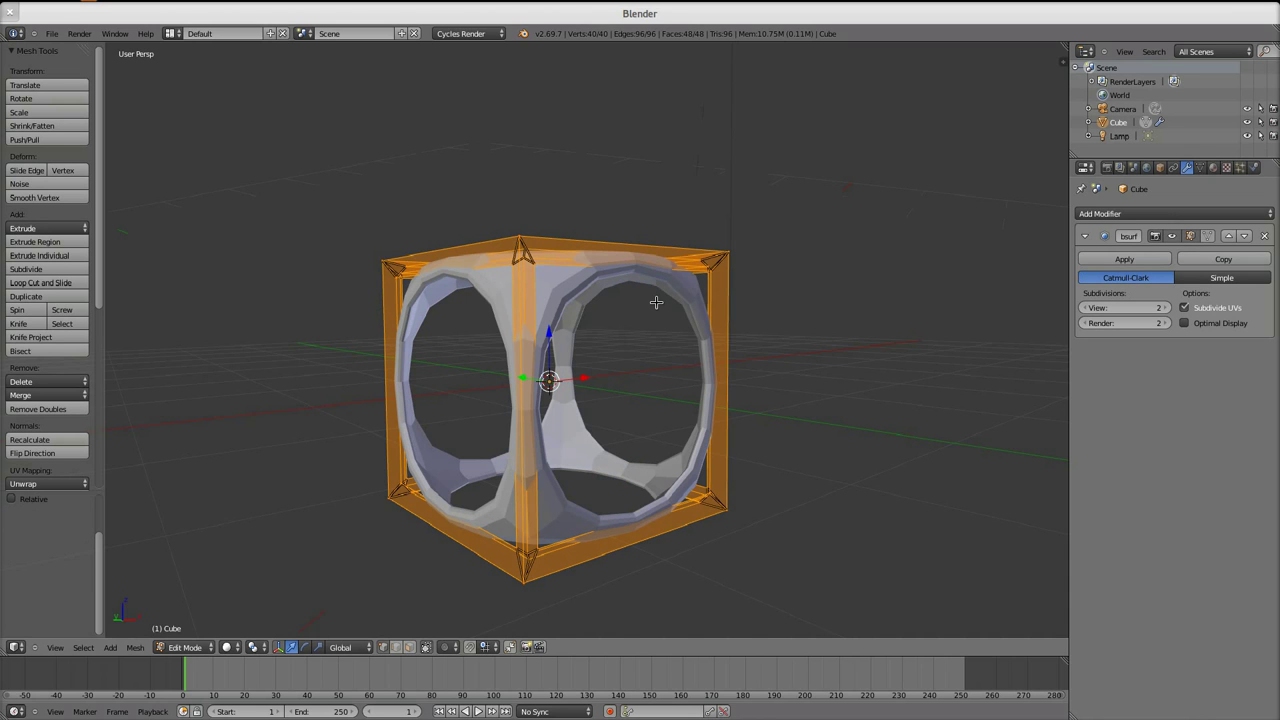
{"action": "middle_click_drag", "start_coordinate": [652, 260], "coordinate": [675, 320]}
{"action": "key", "text": "Tab"}
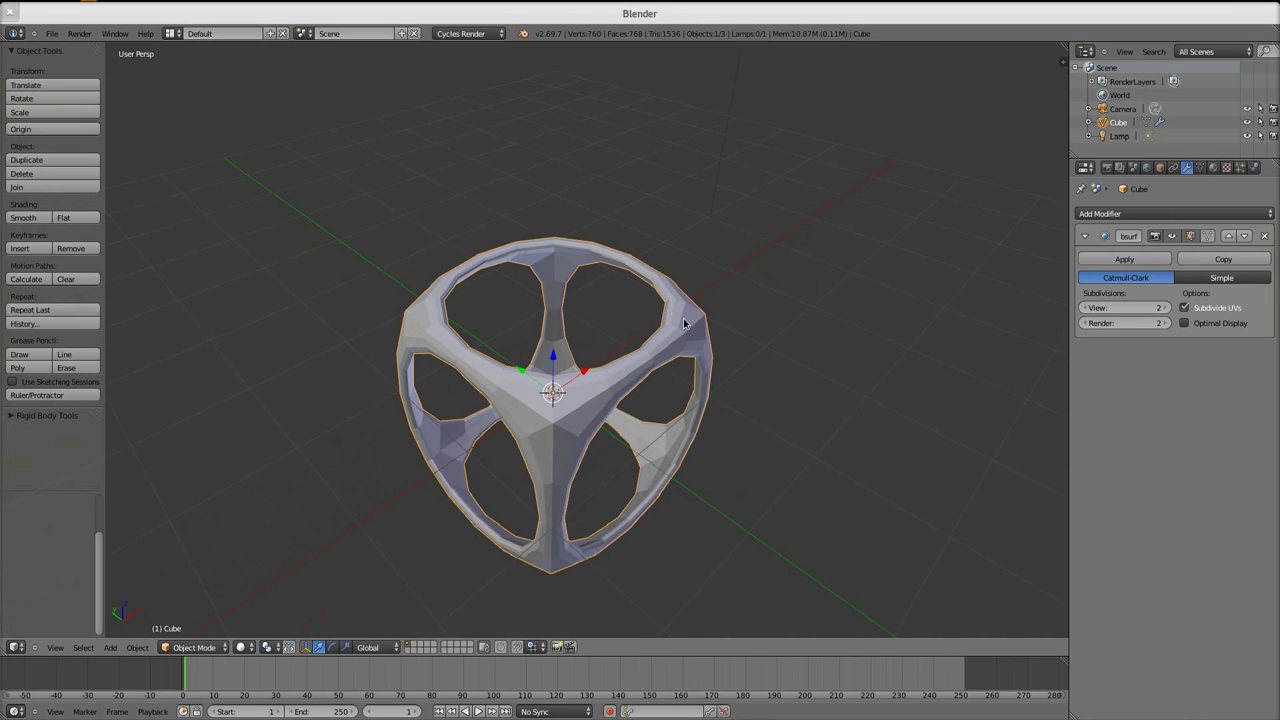
{"action": "middle_click_drag", "start_coordinate": [537, 377], "coordinate": [652, 342]}
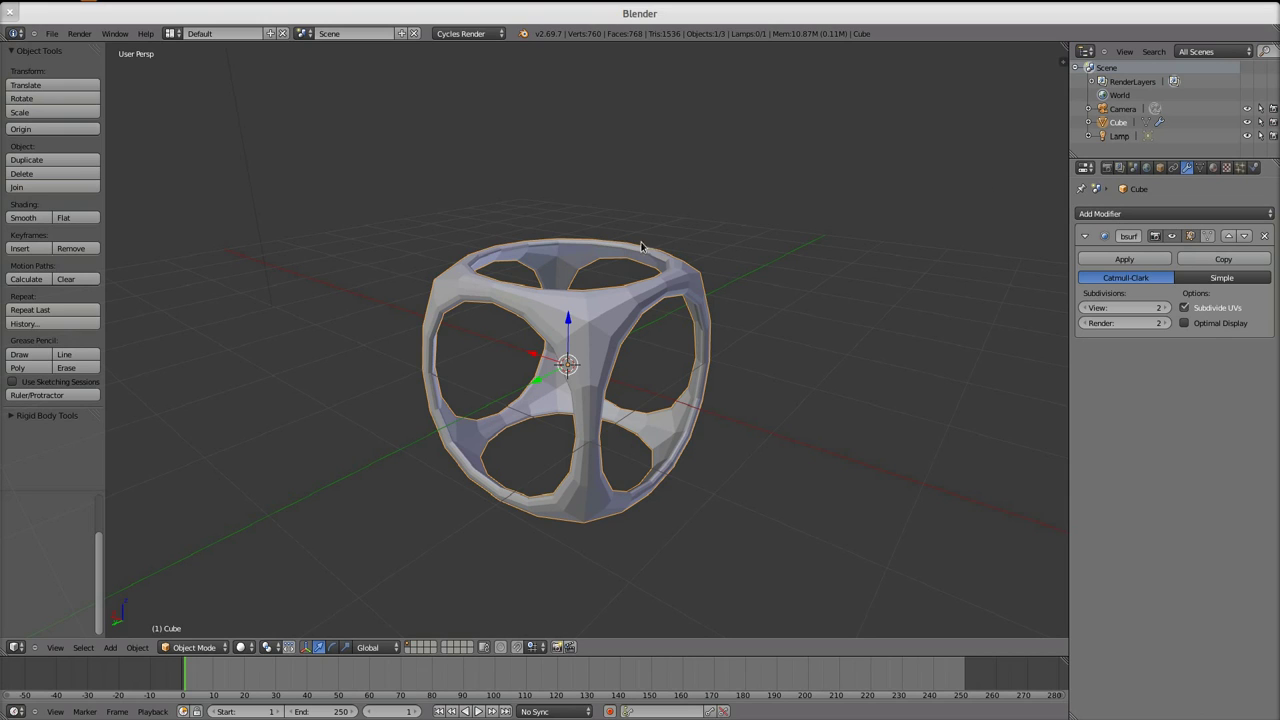
Replace the smoothed cube with a fresh cube.
{"action": "key", "text": "x"}
{"action": "left_click", "coordinate": [634, 295]}
{"action": "key", "text": "shift+a"}
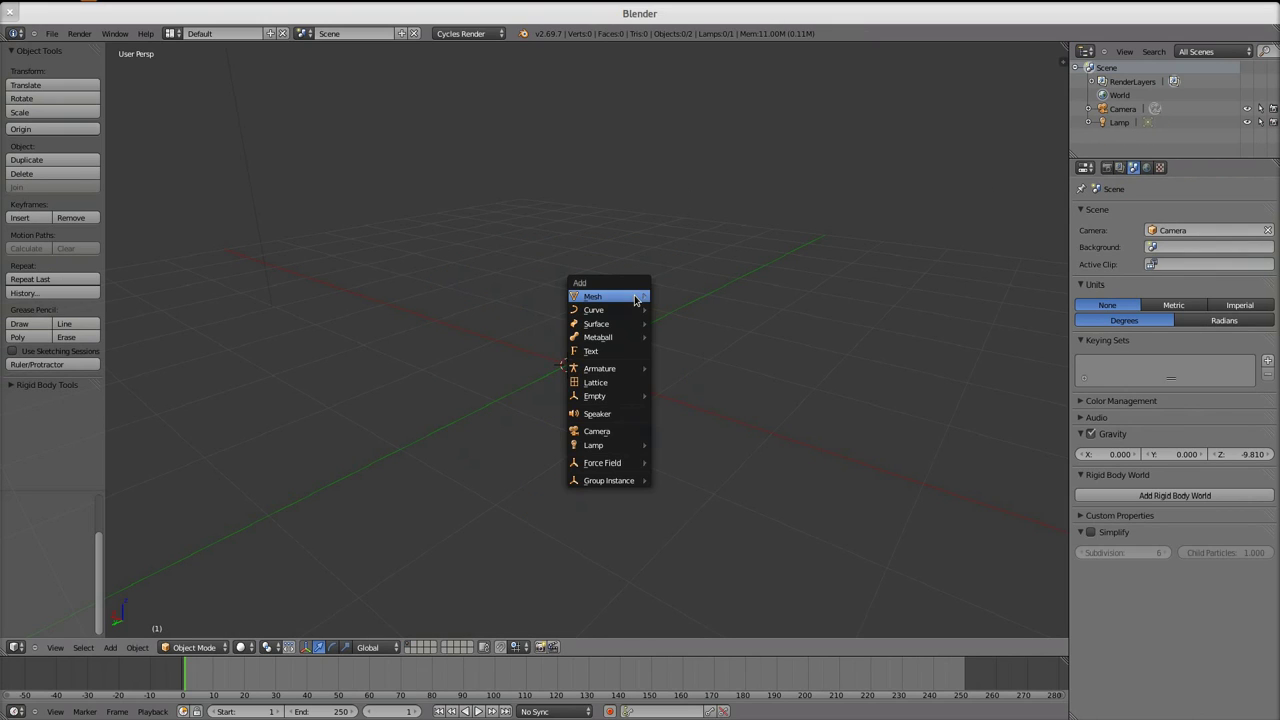
{"action": "mouse_move", "coordinate": [634, 296]}
{"action": "left_click", "coordinate": [671, 316]}
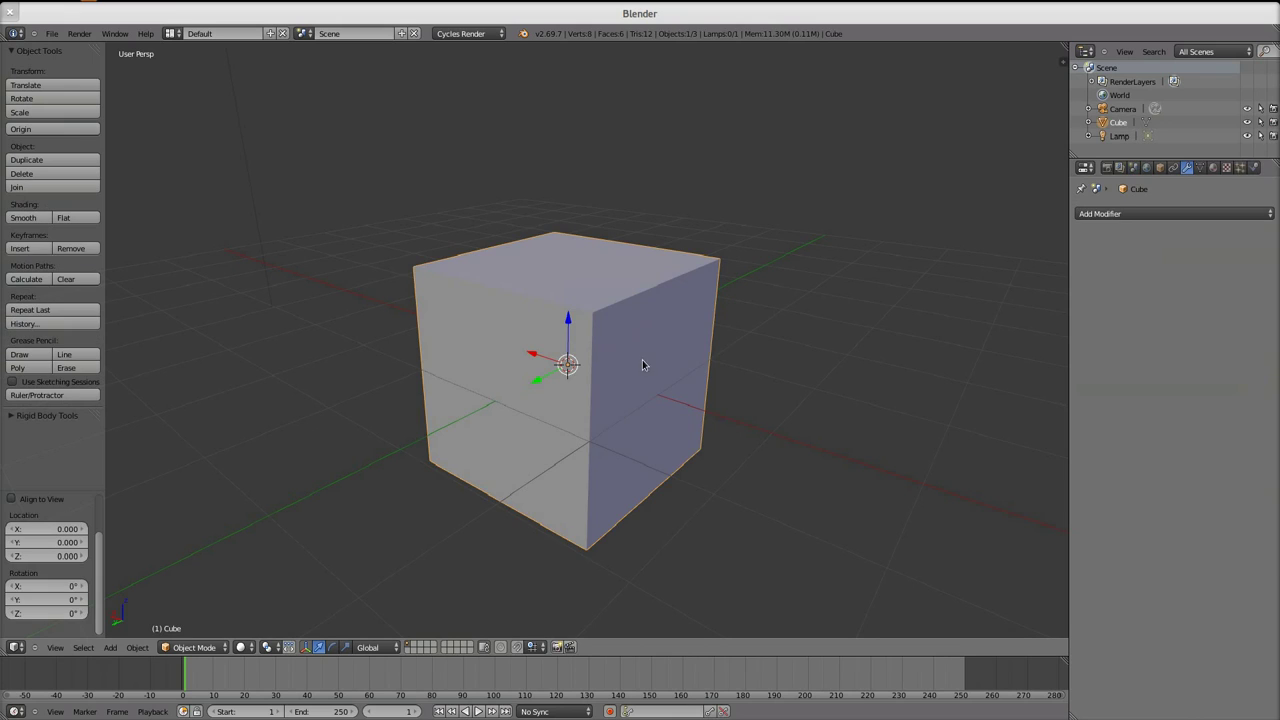
Add a Wireframe modifier and raise its Thickness to 0.1599.
{"action": "left_click", "coordinate": [1105, 214]}
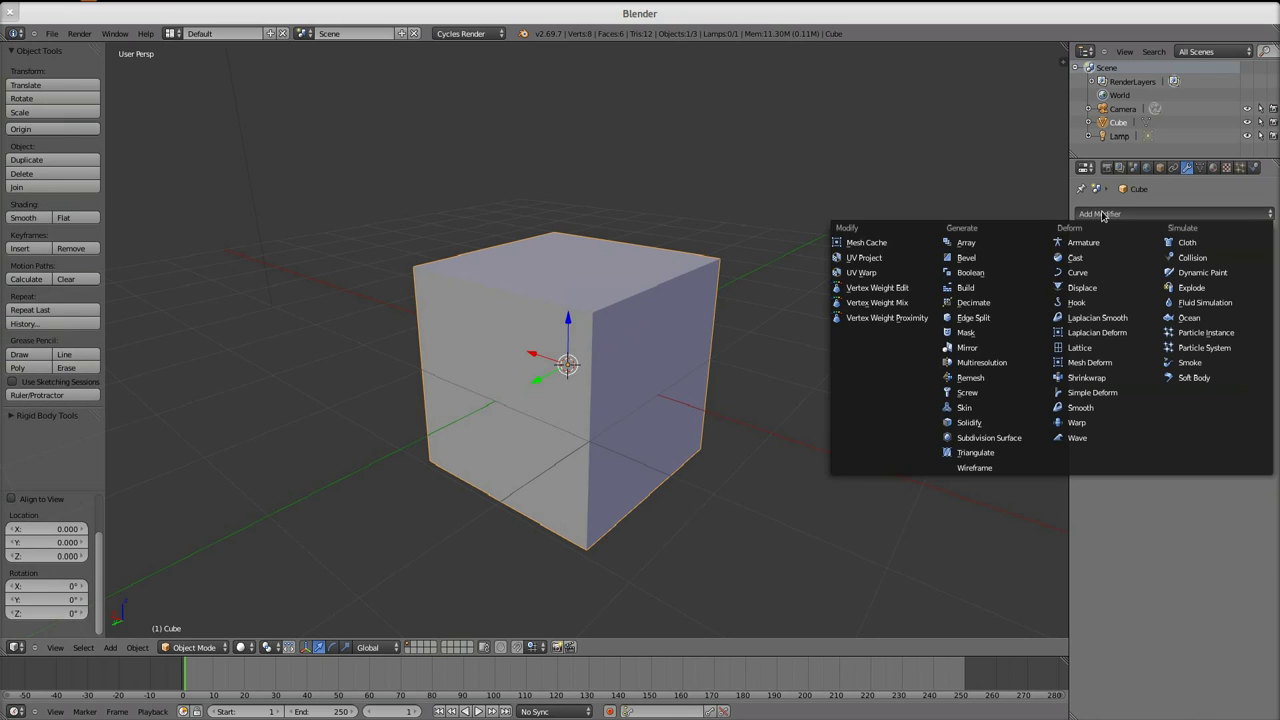
{"action": "left_click", "coordinate": [993, 468]}
{"action": "left_click", "coordinate": [1149, 212]}
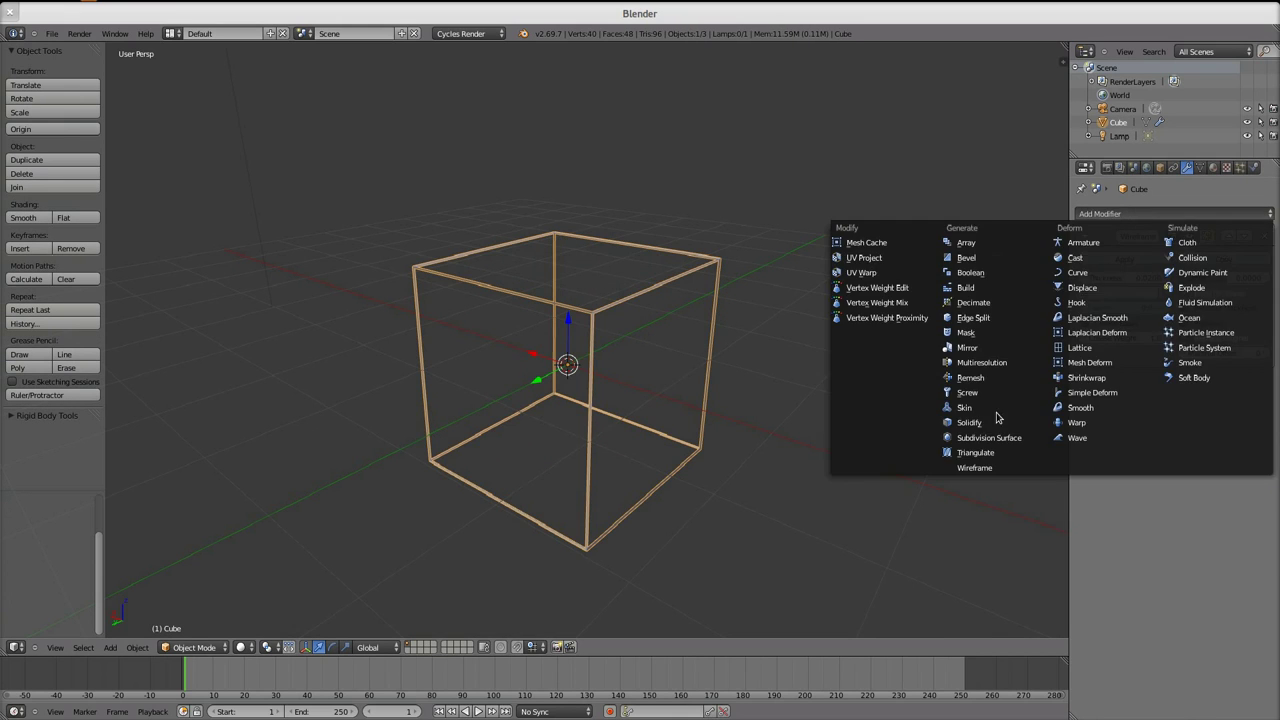
{"action": "left_click", "coordinate": [981, 468]}
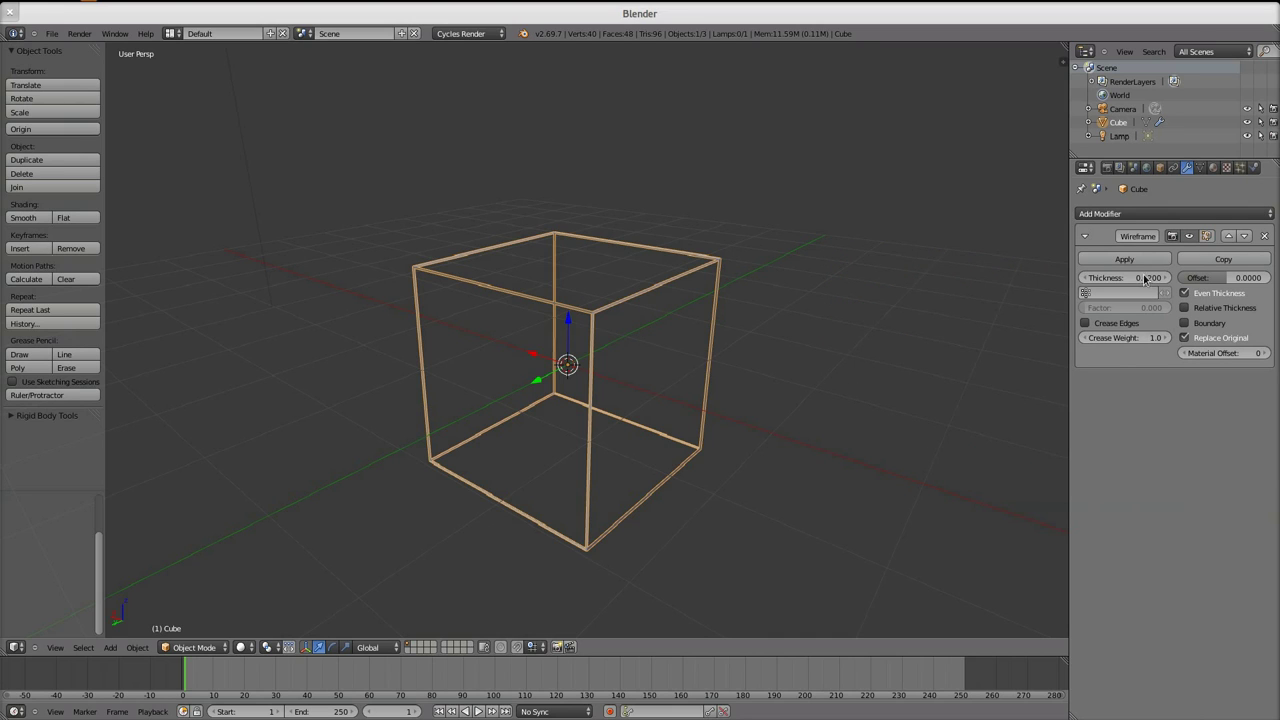
{"action": "left_click_drag", "start_coordinate": [1145, 279], "coordinate": [1223, 279]}
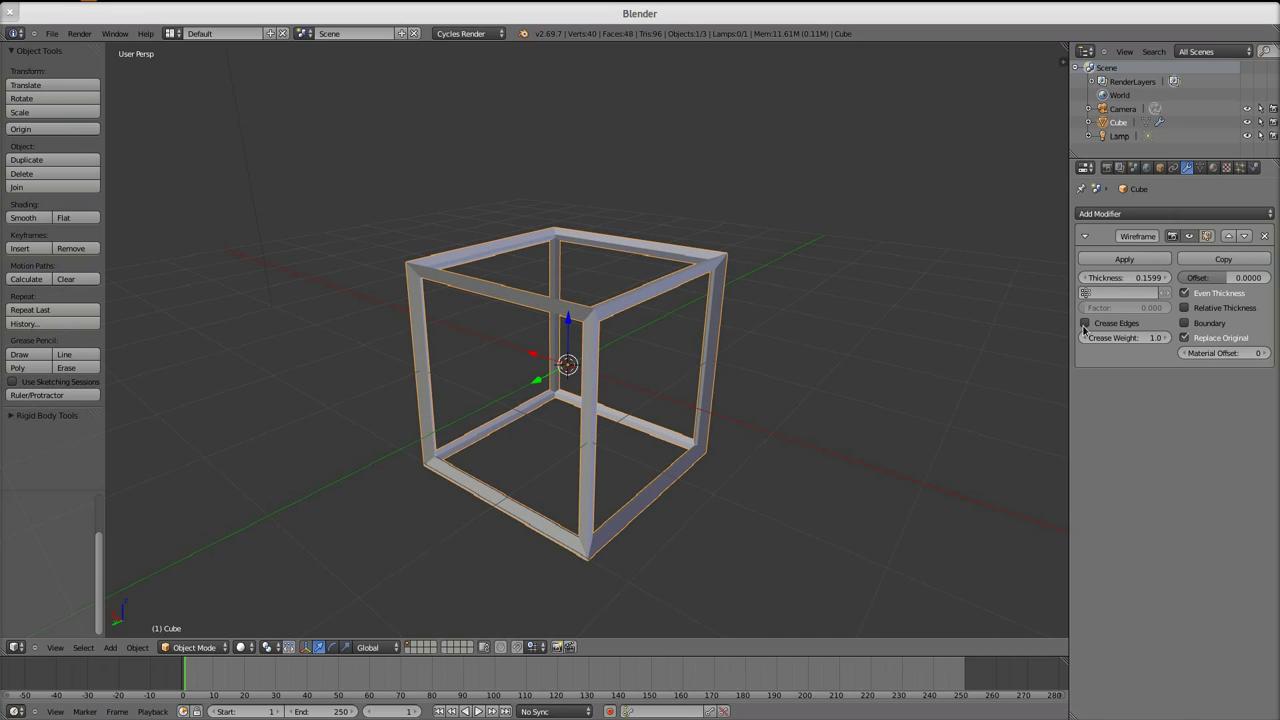
Put a level-1 Subdivision Surface (View and Render 1) above the Wireframe and enable Crease Edges.
{"action": "key", "text": "ctrl+2"}
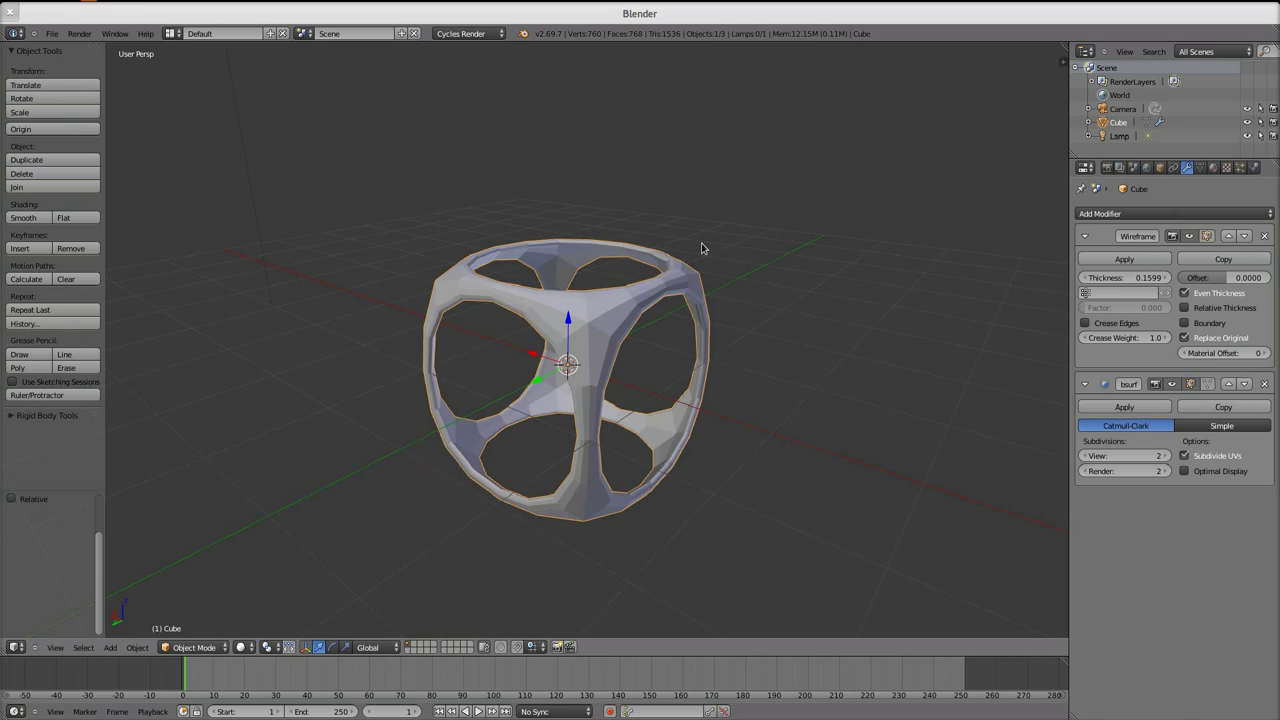
{"action": "left_click", "coordinate": [1229, 384]}
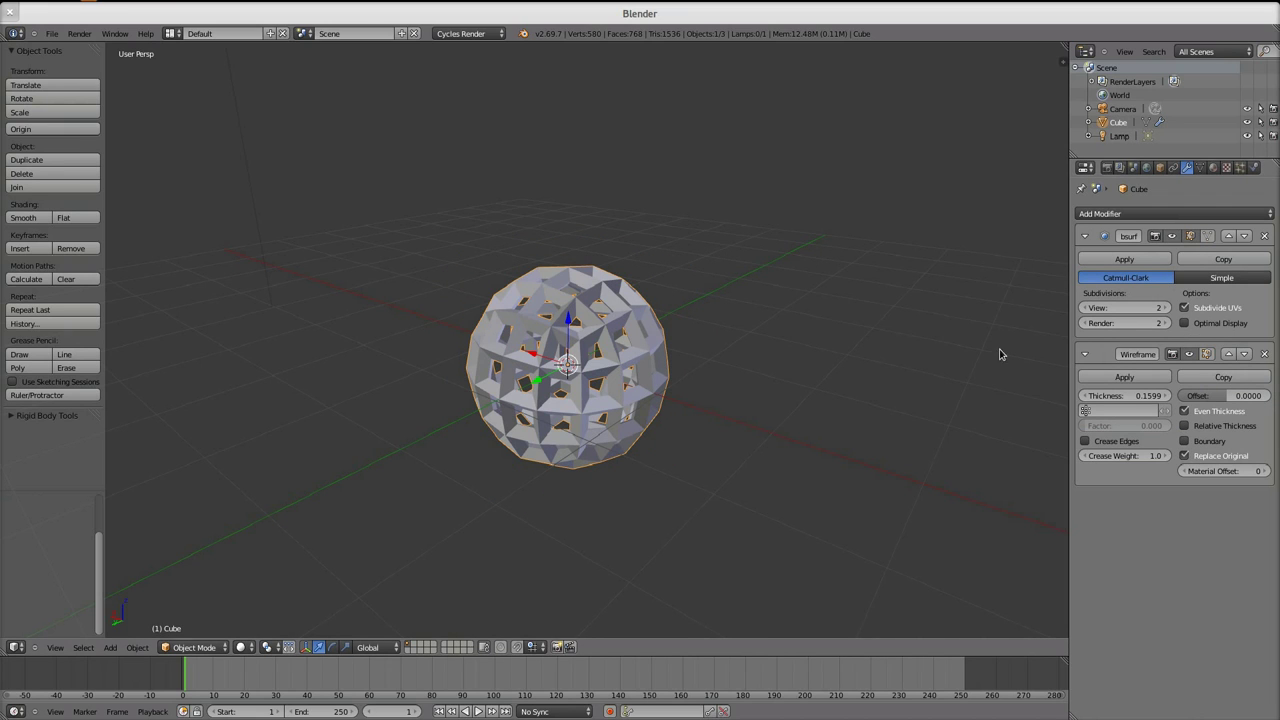
{"action": "left_click", "coordinate": [1084, 308]}
{"action": "left_click", "coordinate": [1084, 324]}
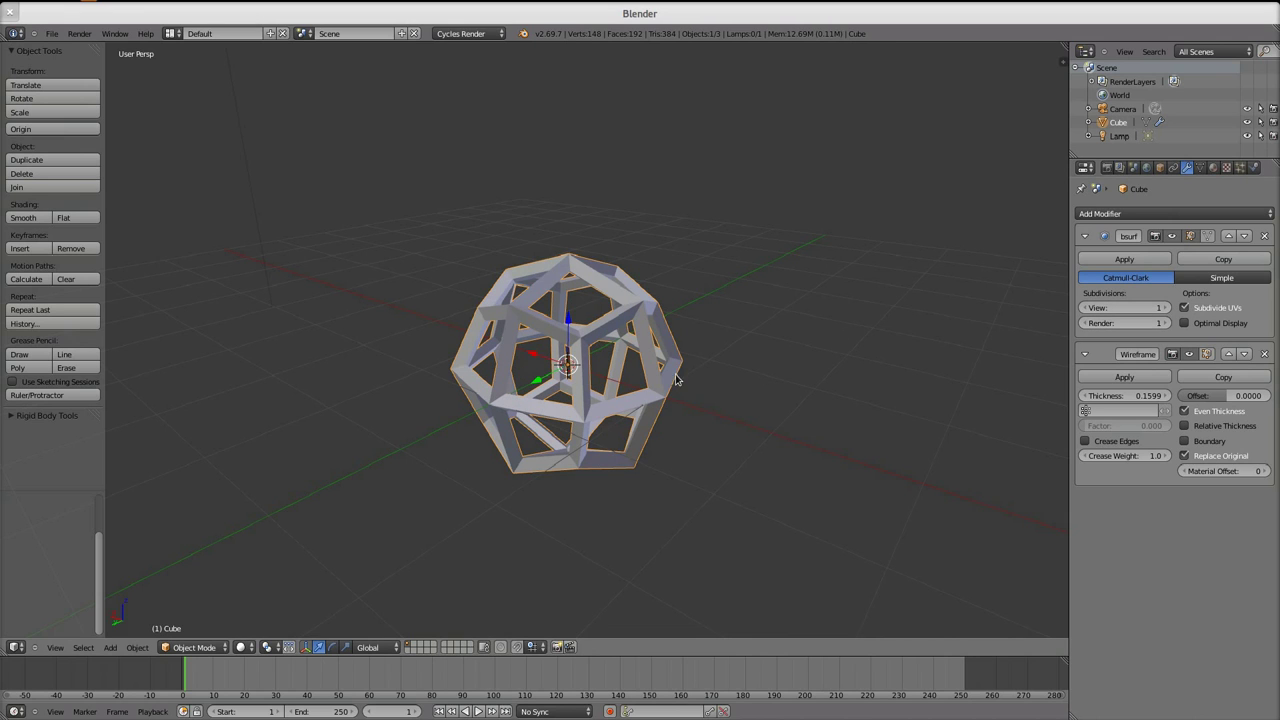
{"action": "scroll", "coordinate": [645, 377], "scroll_direction": "up", "scroll_amount": 1}
{"action": "scroll", "coordinate": [615, 411], "scroll_direction": "up", "scroll_amount": 2}
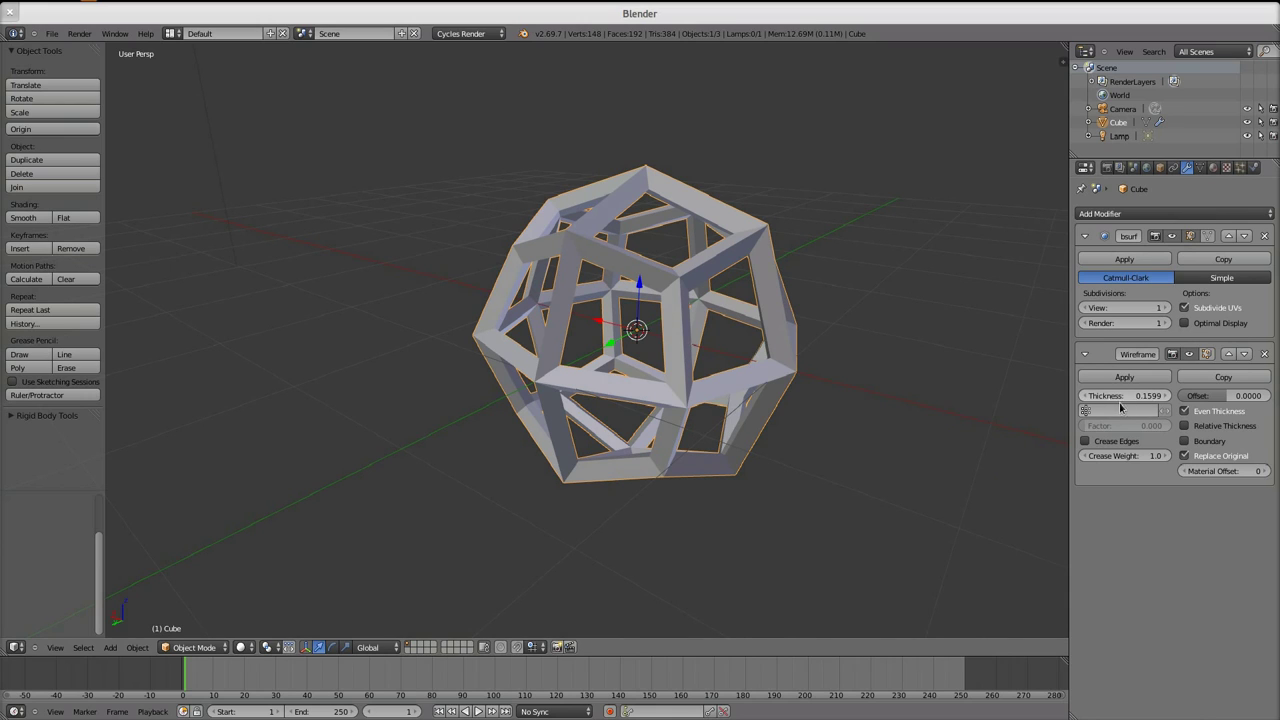
{"action": "left_click", "coordinate": [1094, 445]}
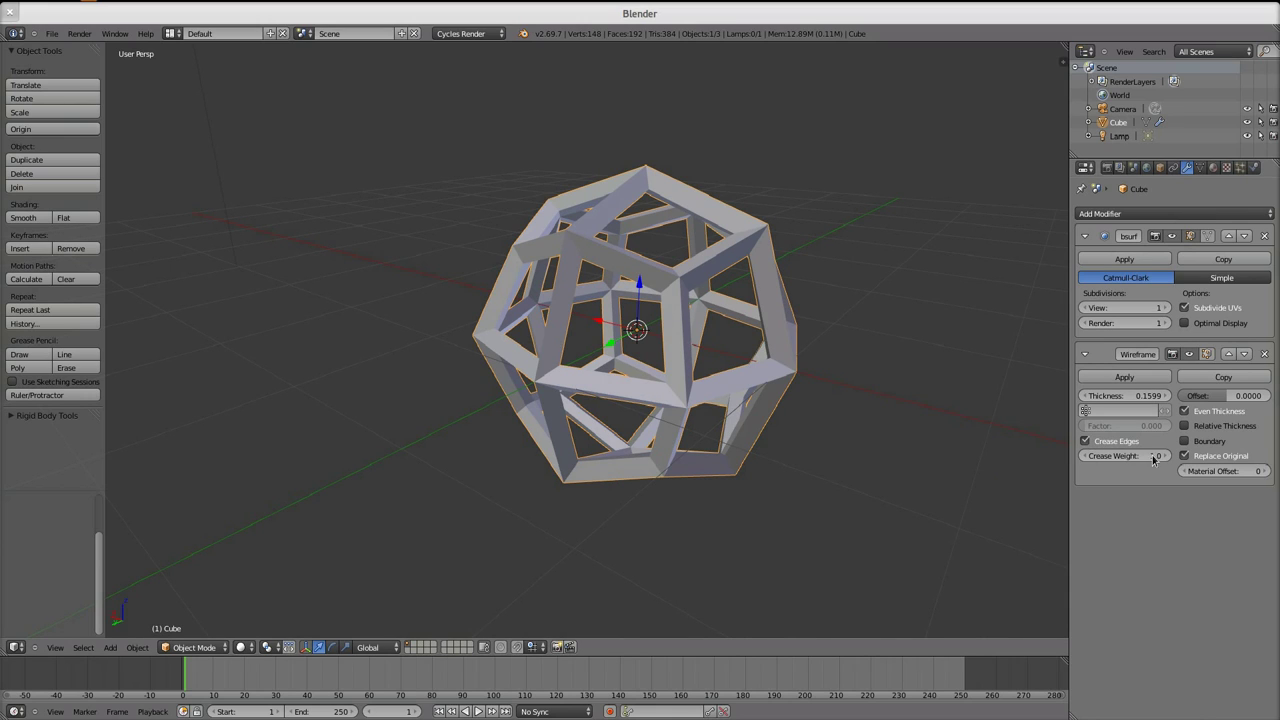
Move the Subdivision Surface below the Wireframe and lower the Crease Weight.
{"action": "left_click_drag", "start_coordinate": [1155, 461], "coordinate": [1140, 461]}
{"action": "left_click", "coordinate": [1245, 237]}
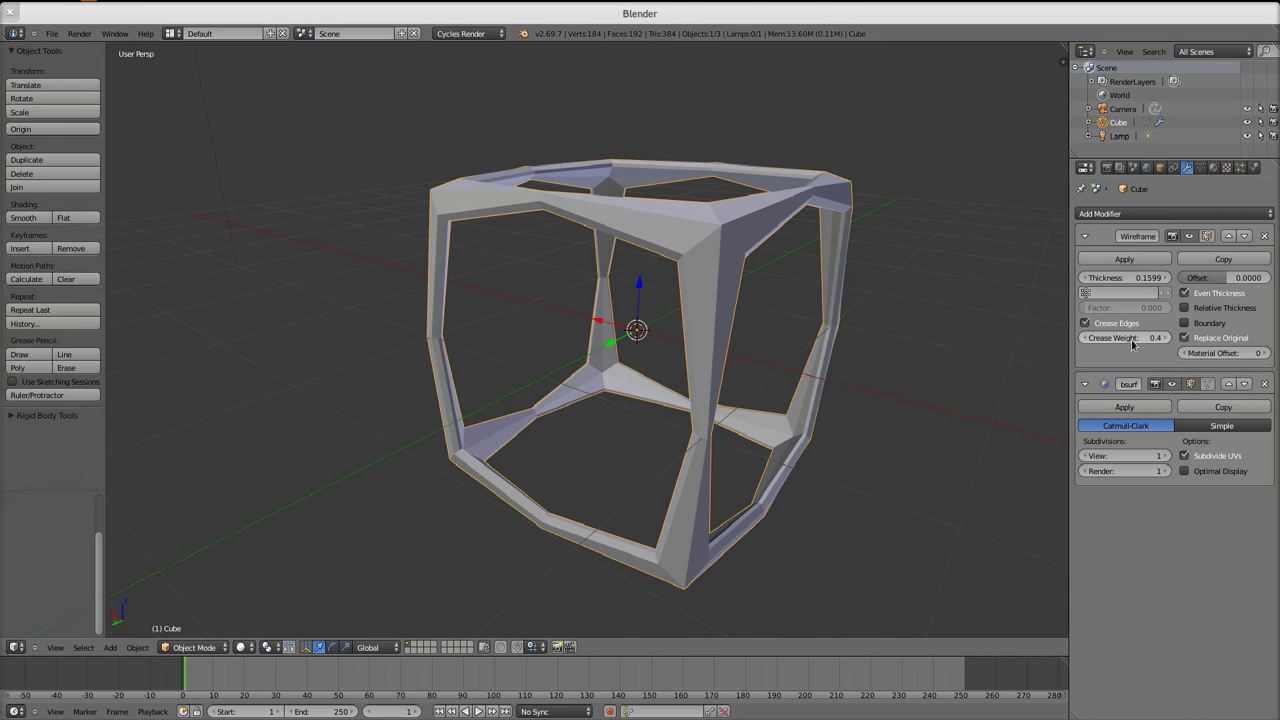
{"action": "mouse_move", "coordinate": [1133, 338]}
{"action": "left_mouse_down"}
{"action": "mouse_move", "coordinate": [1195, 338]}
{"action": "mouse_move", "coordinate": [1133, 338]}
{"action": "left_mouse_up"}
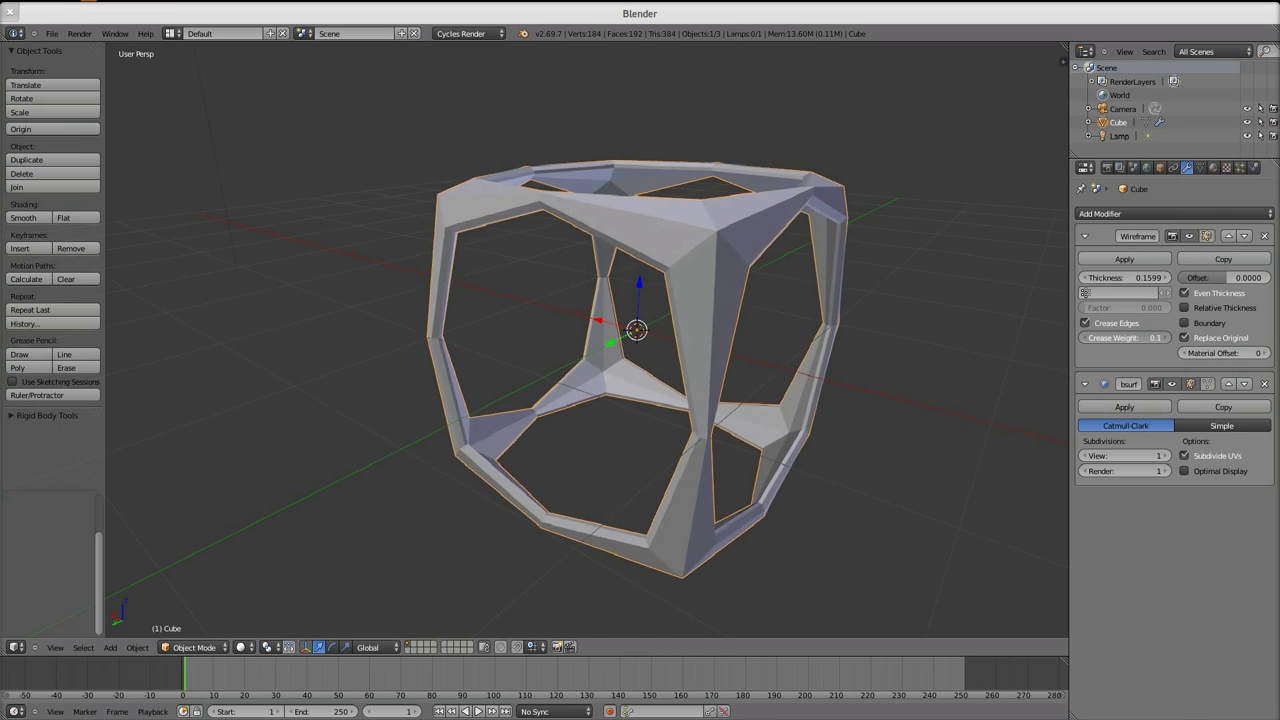
{"action": "mouse_move", "coordinate": [1125, 337]}
{"action": "left_mouse_down"}
{"action": "mouse_move", "coordinate": [1205, 337]}
{"action": "mouse_move", "coordinate": [1110, 337]}
{"action": "left_mouse_up"}
Raise subdivision View and Render to 3, set Crease Weight 0.071, and switch to Blender Render.
{"action": "left_click", "coordinate": [1165, 455]}
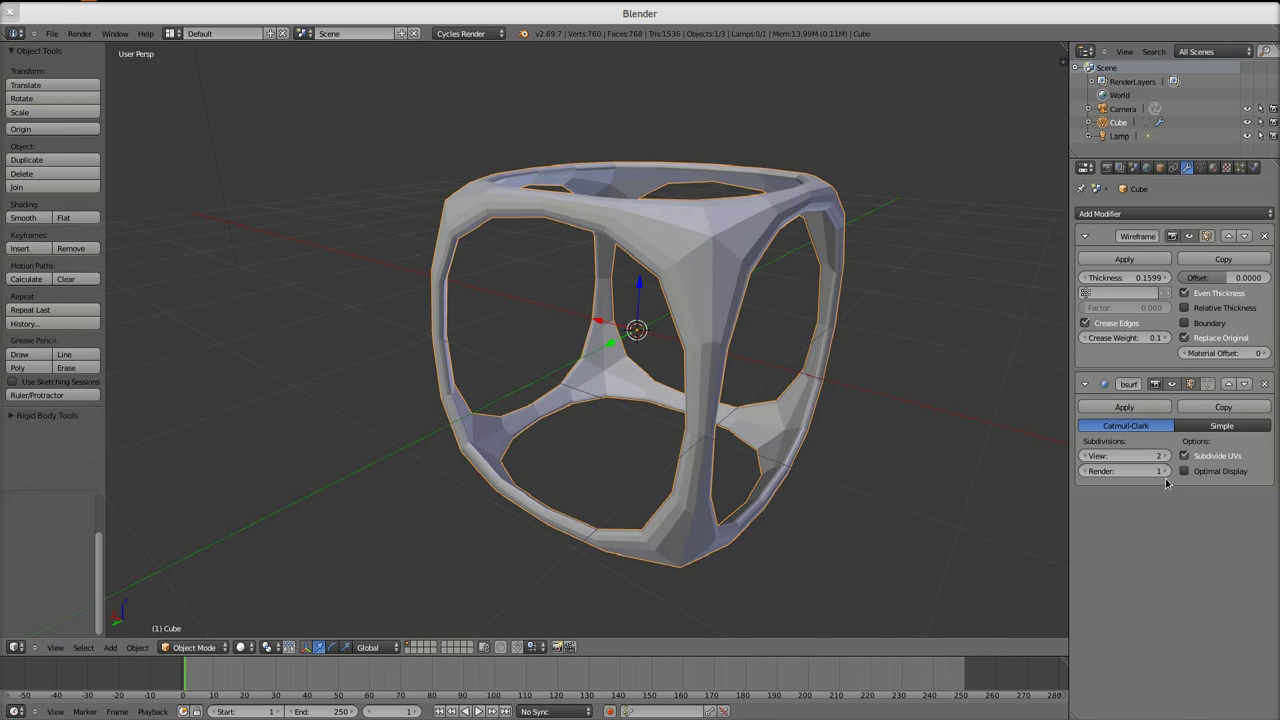
{"action": "left_click", "coordinate": [1165, 455]}
{"action": "left_click", "coordinate": [1165, 471]}
{"action": "left_click", "coordinate": [1165, 474]}
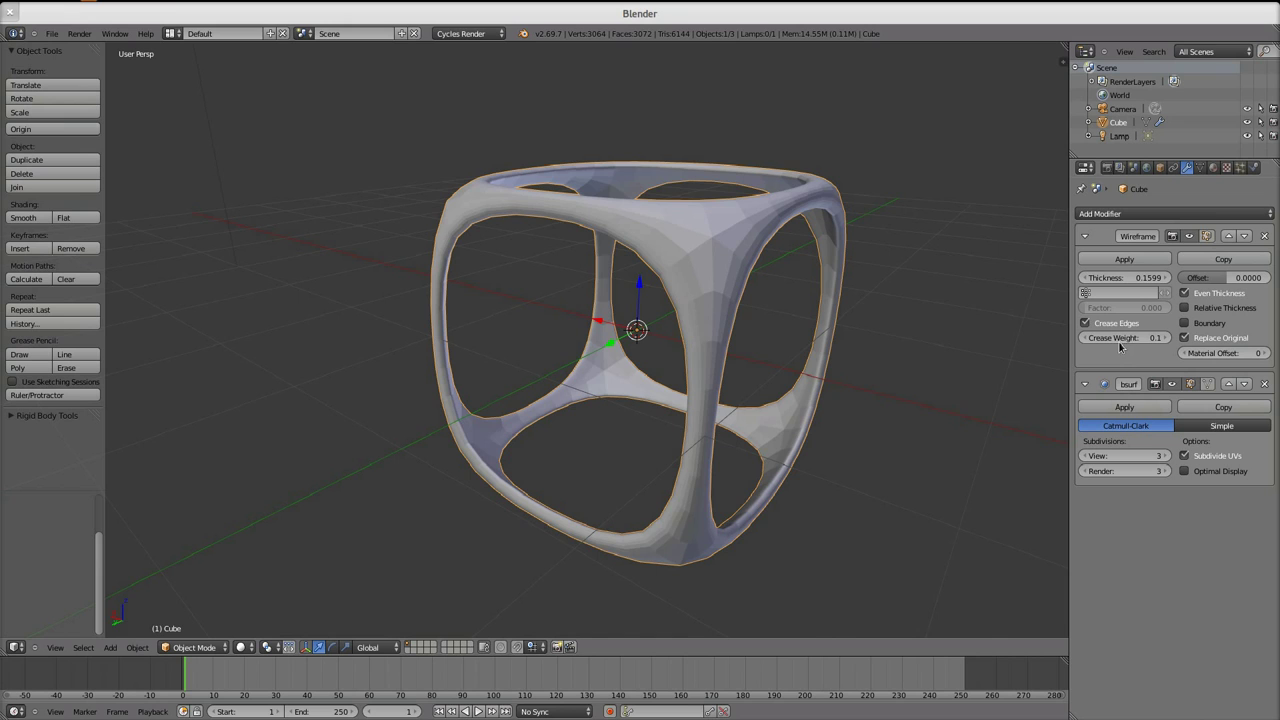
{"action": "left_click_drag", "start_coordinate": [1117, 343], "coordinate": [1085, 349]}
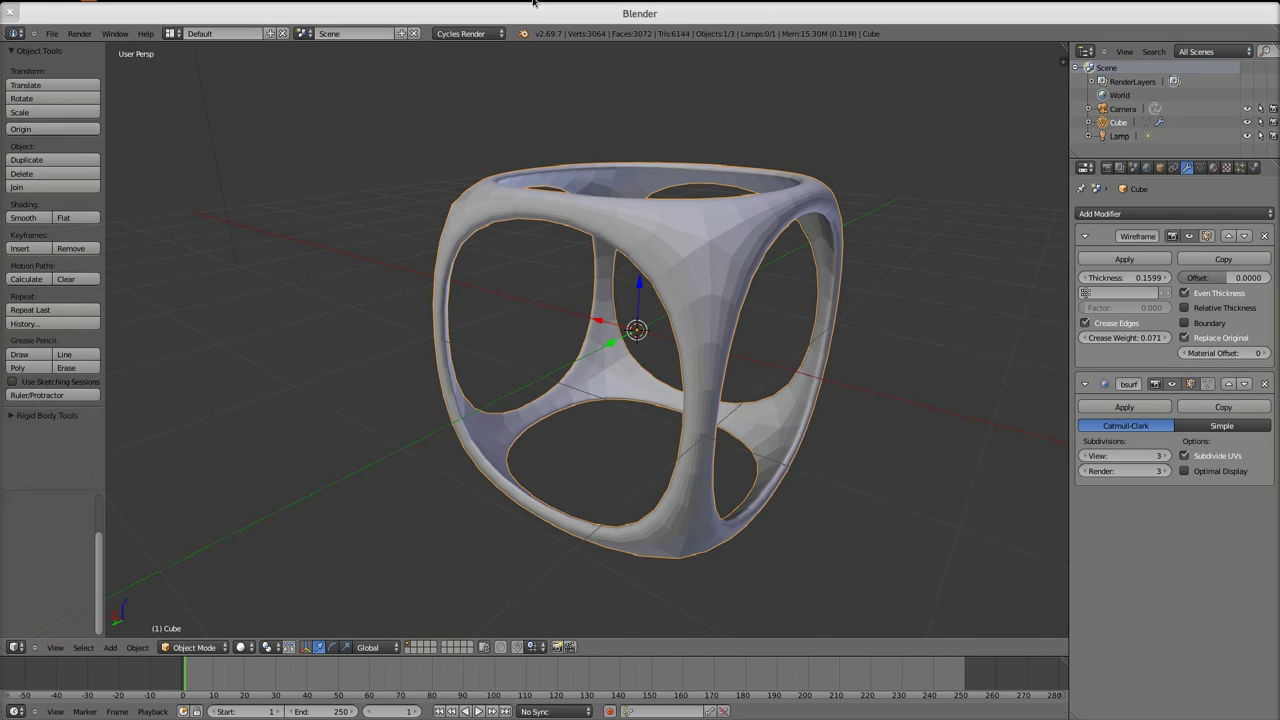
{"action": "left_click", "coordinate": [460, 34]}
{"action": "left_click", "coordinate": [464, 52]}
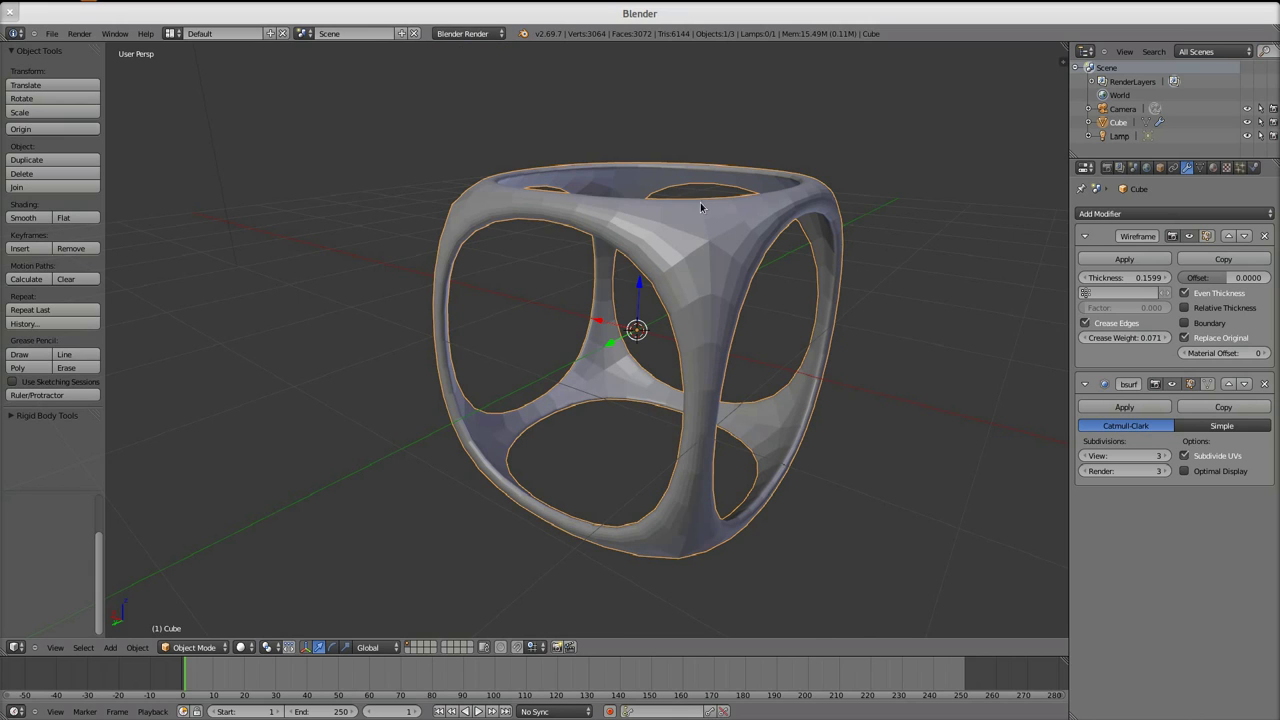
Create new materials in two material slots on the cube.
{"action": "left_click", "coordinate": [1212, 168]}
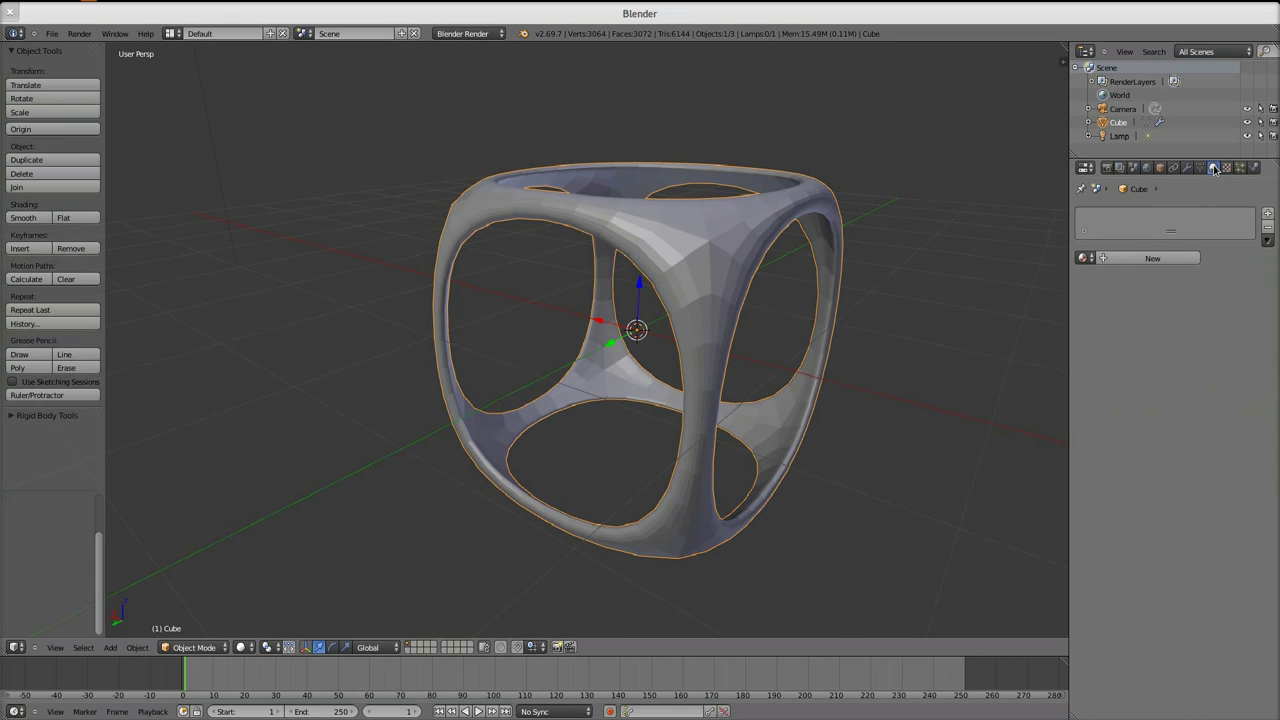
{"action": "left_click", "coordinate": [1138, 259]}
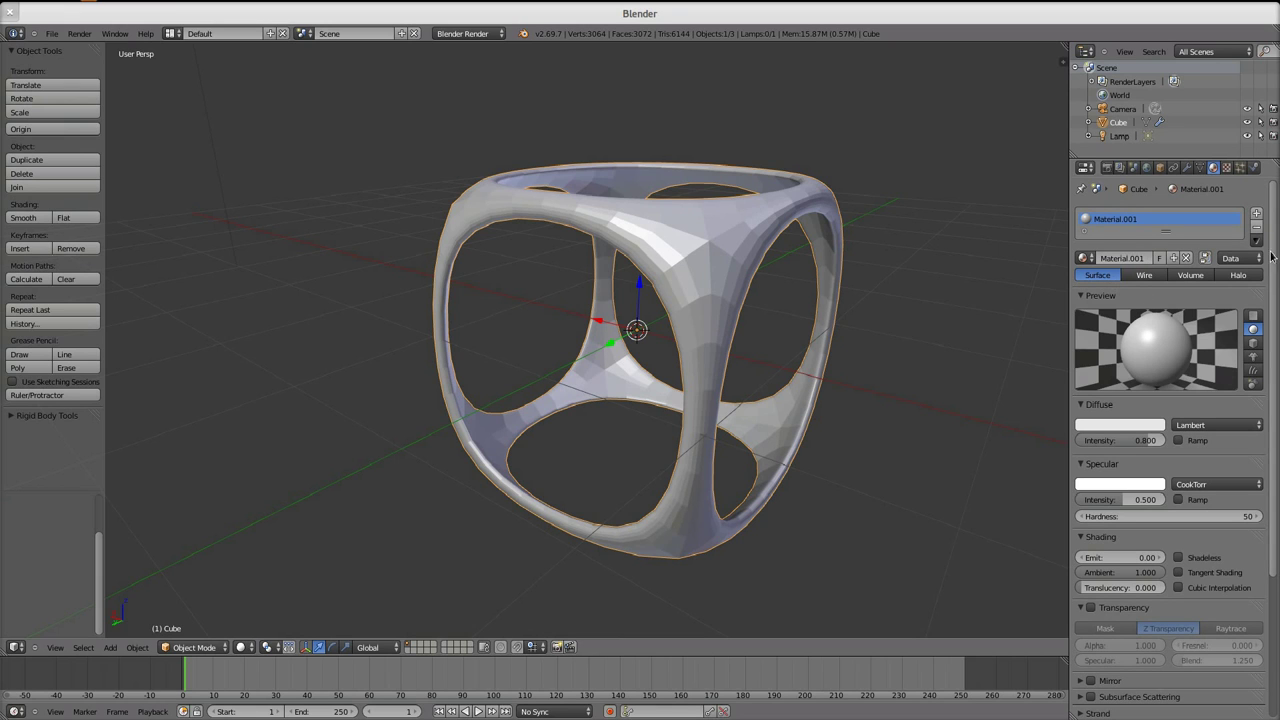
{"action": "left_click", "coordinate": [1257, 214]}
{"action": "left_click", "coordinate": [1140, 266]}
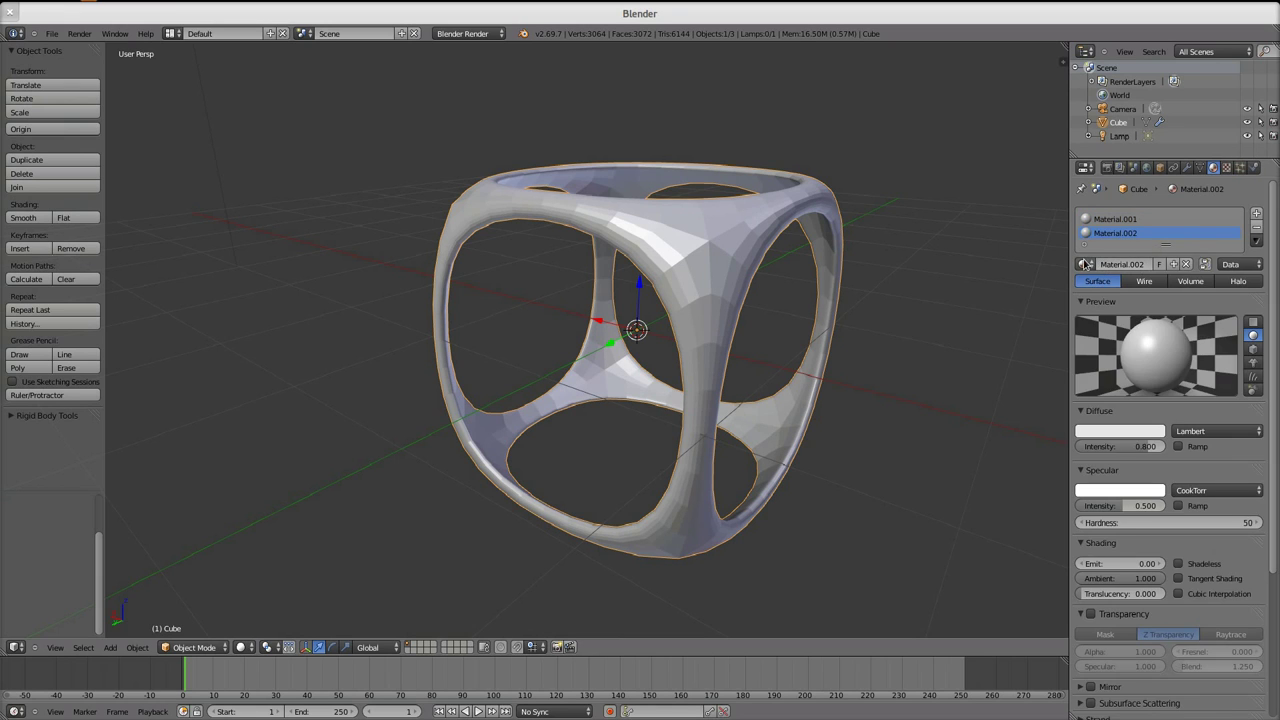
Rename the first material 'Base' and the second 'Generated'.
{"action": "left_click", "coordinate": [1120, 218]}
{"action": "left_click", "coordinate": [1122, 264]}
{"action": "type", "text": "Base"}
{"action": "key", "text": "Return"}
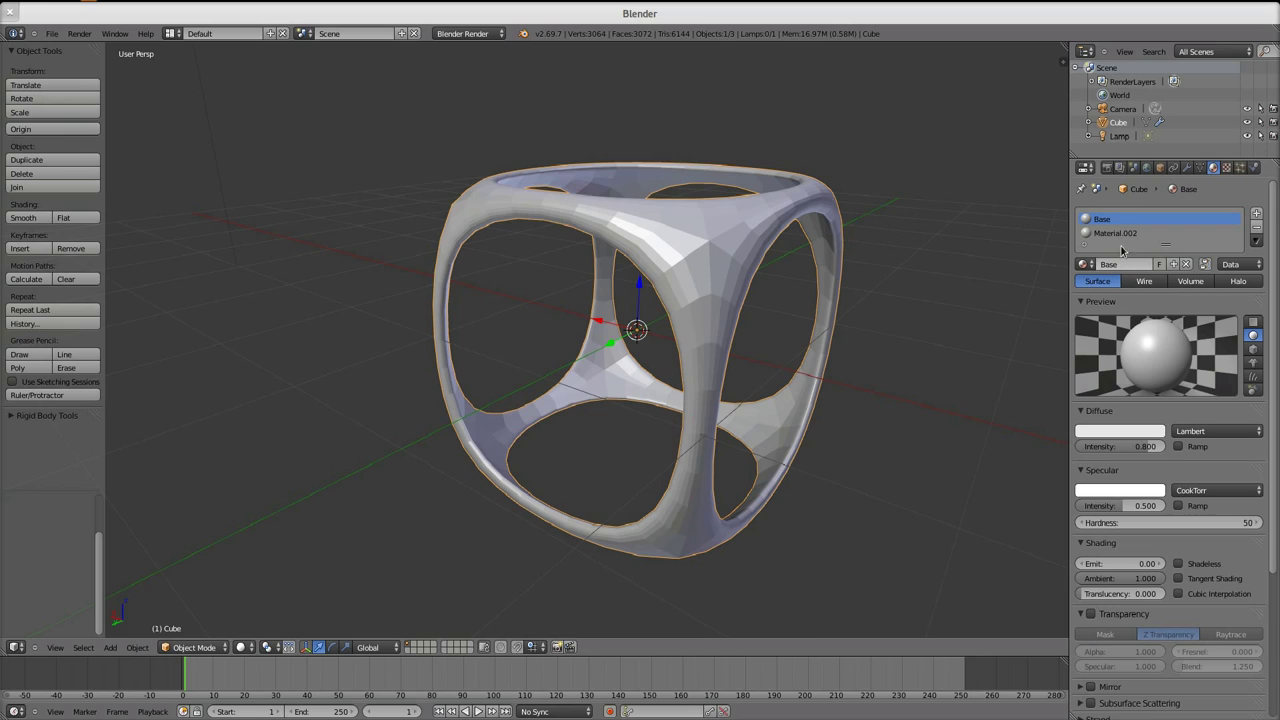
{"action": "left_click", "coordinate": [1116, 233]}
{"action": "left_click", "coordinate": [1117, 263]}
{"action": "type", "text": "Generated"}
{"action": "key", "text": "Return"}
Set the Generated diffuse colour to magenta and the Base diffuse to green.
{"action": "left_click", "coordinate": [1120, 431]}
{"action": "left_click", "coordinate": [1139, 323]}
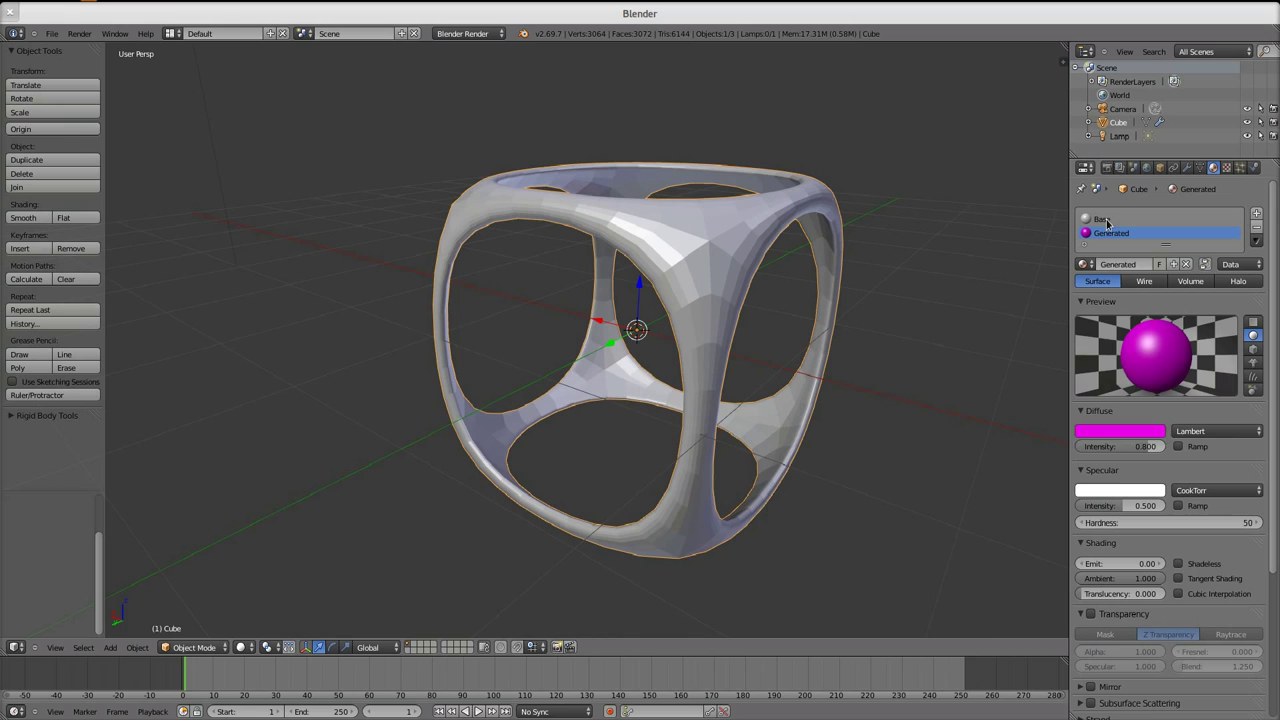
{"action": "left_click", "coordinate": [1105, 219]}
{"action": "left_click", "coordinate": [1119, 436]}
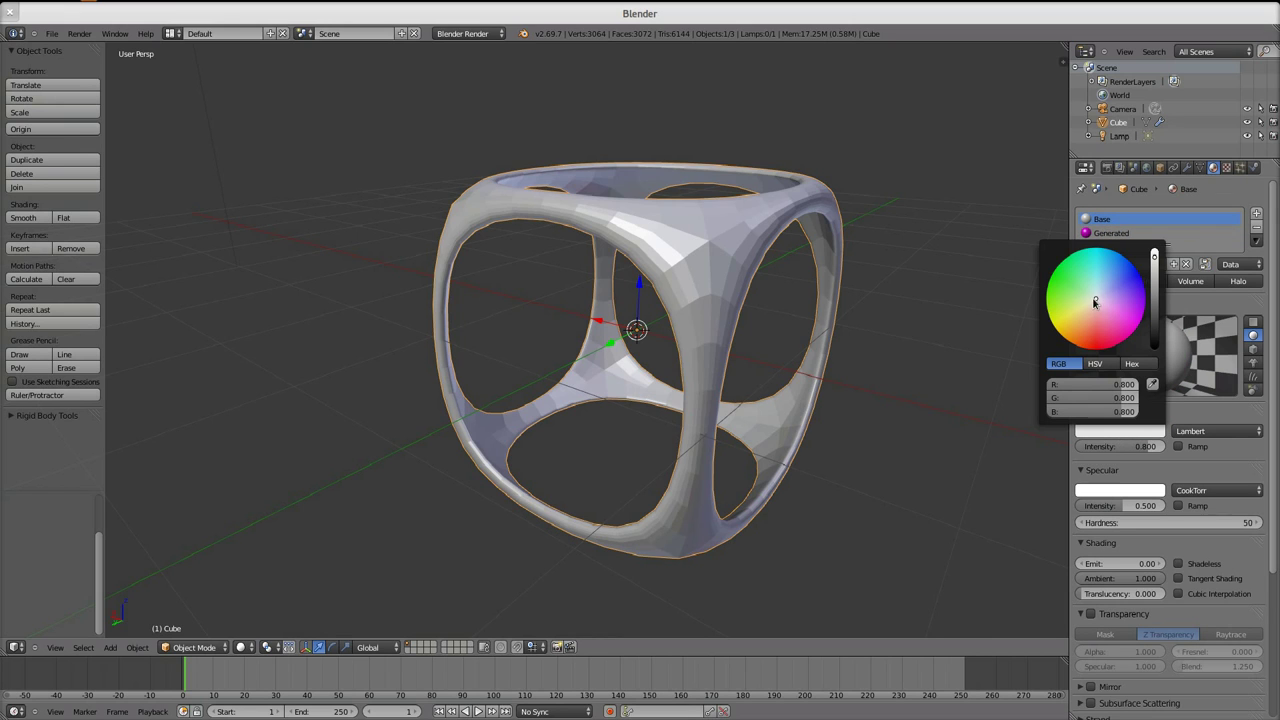
{"action": "left_click_drag", "start_coordinate": [1093, 293], "coordinate": [1048, 282]}
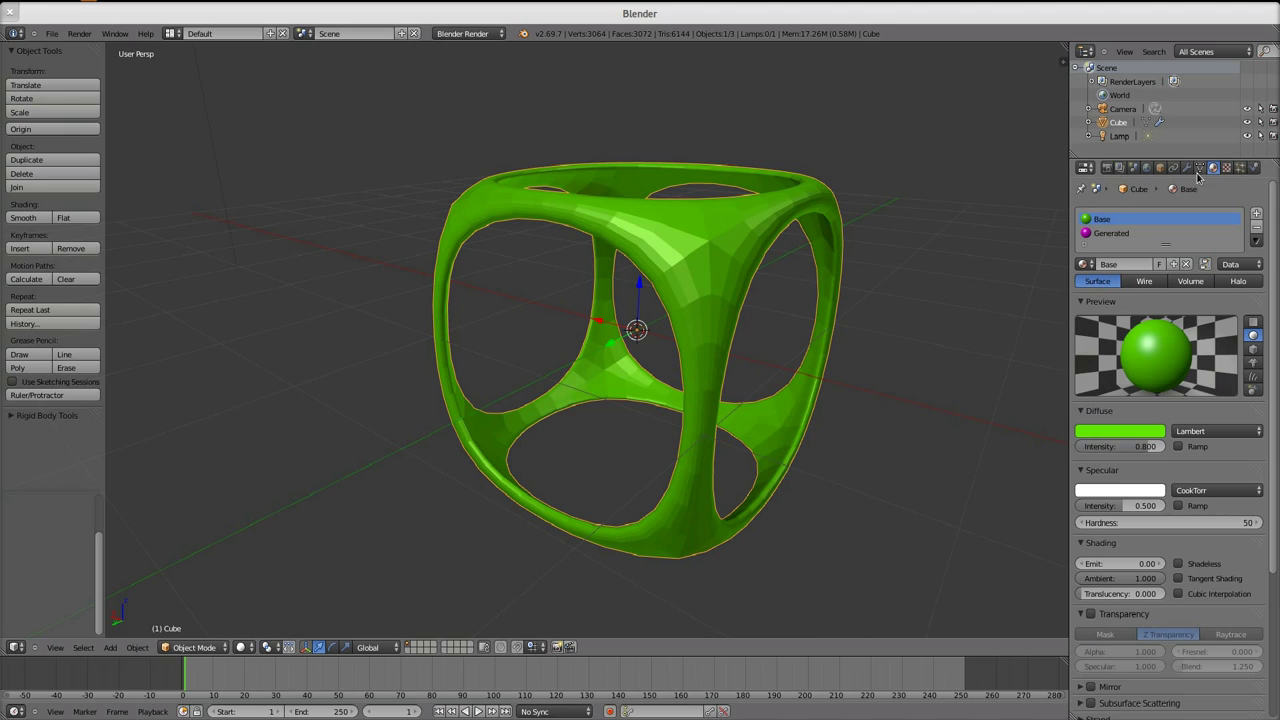
Set the Wireframe Material Offset to 1 and toggle Replace Original off and back on.
{"action": "left_click", "coordinate": [1186, 168]}
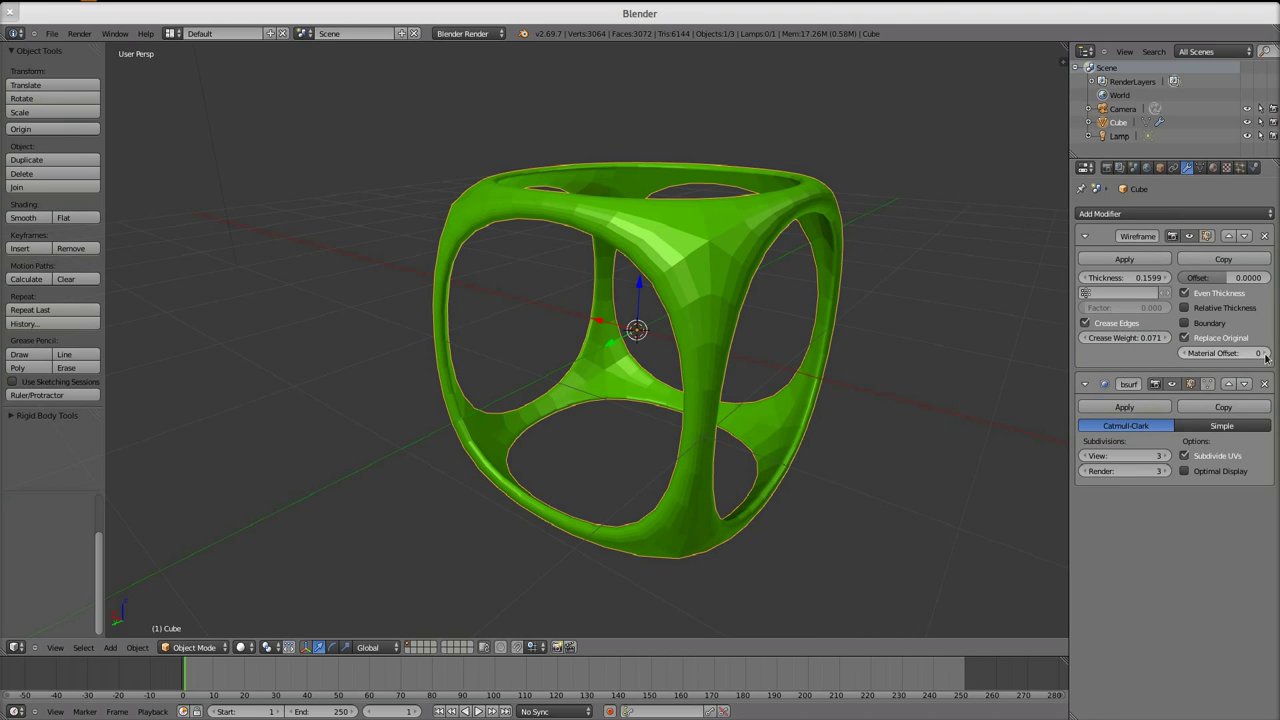
{"action": "left_click", "coordinate": [1266, 353]}
{"action": "left_click", "coordinate": [1196, 339]}
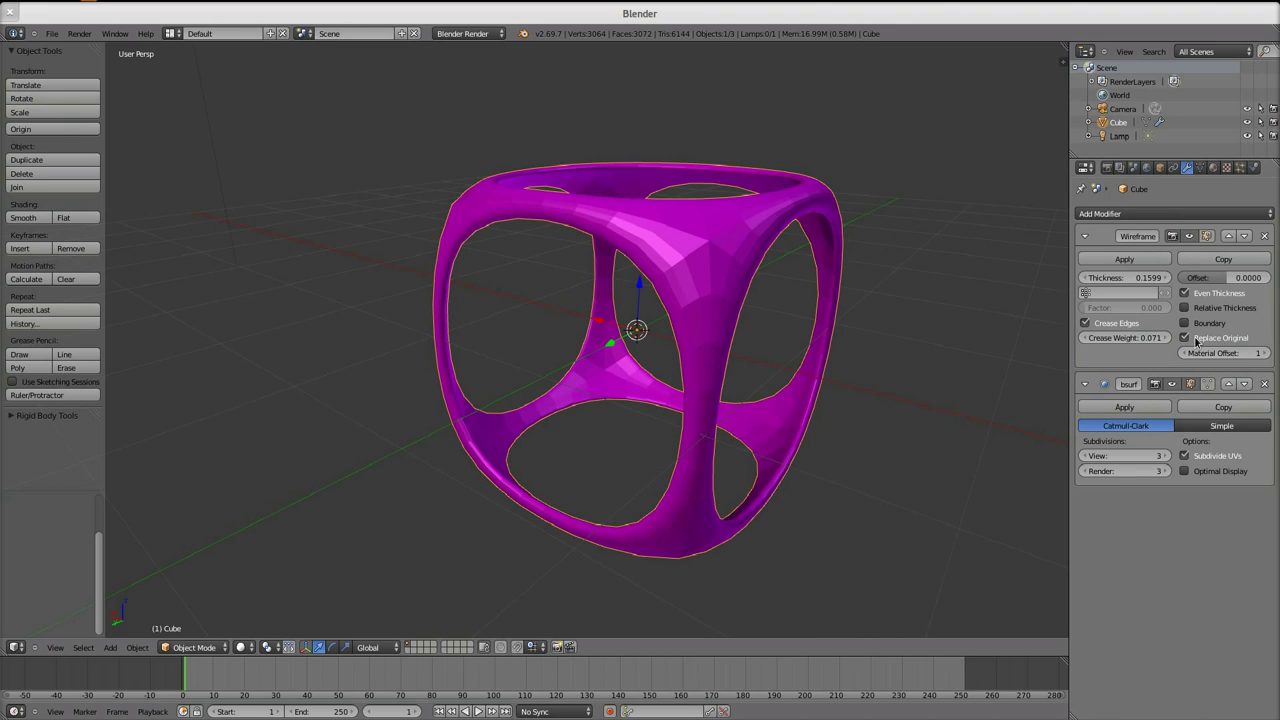
{"action": "left_click", "coordinate": [1197, 339]}
Hide the Subdivision Surface in the viewport, show the original green faces, and inspect the cube.
{"action": "left_click", "coordinate": [1172, 386]}
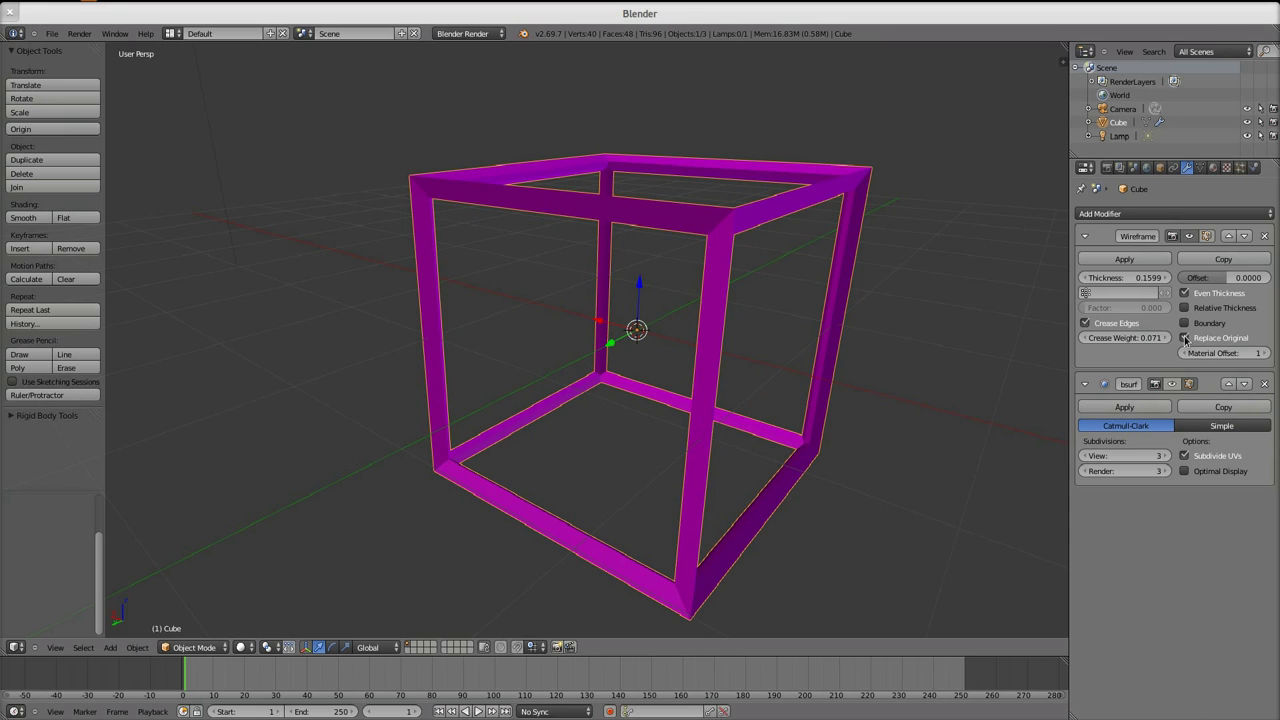
{"action": "left_click", "coordinate": [1185, 338]}
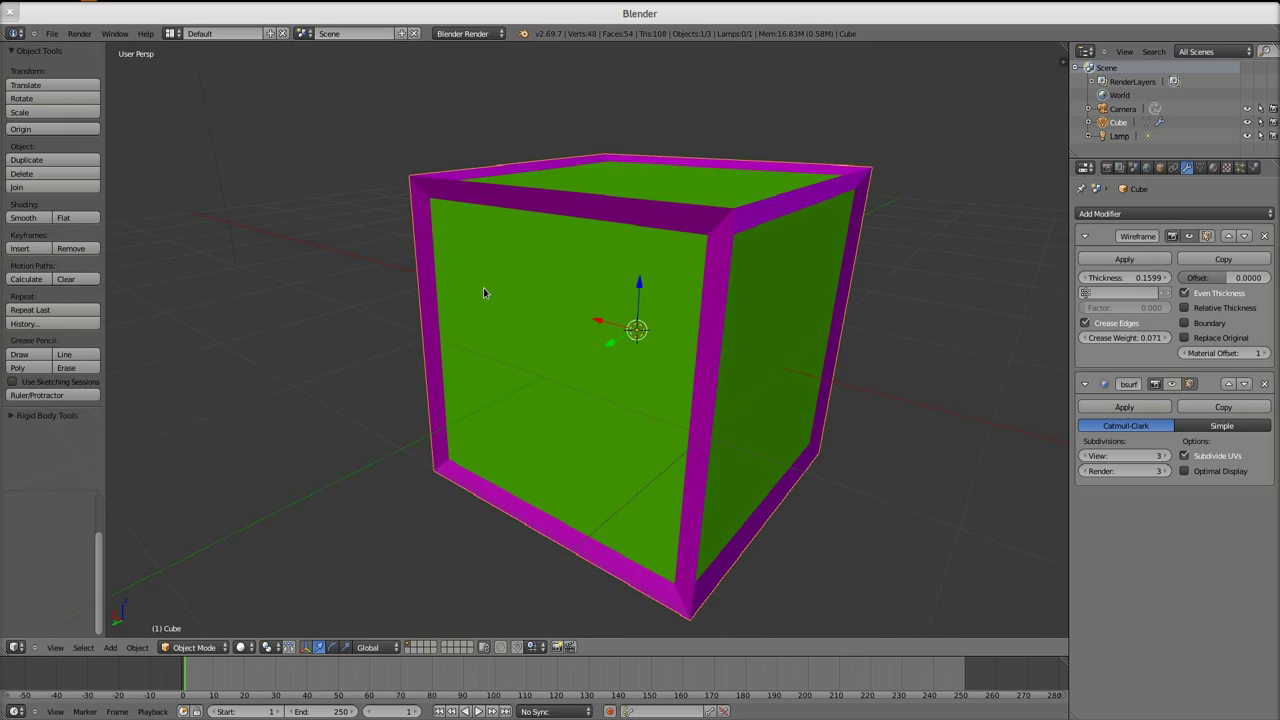
{"action": "middle_click_drag", "start_coordinate": [483, 292], "coordinate": [619, 301]}
{"action": "scroll", "coordinate": [570, 287], "scroll_direction": "down", "scroll_amount": 2}
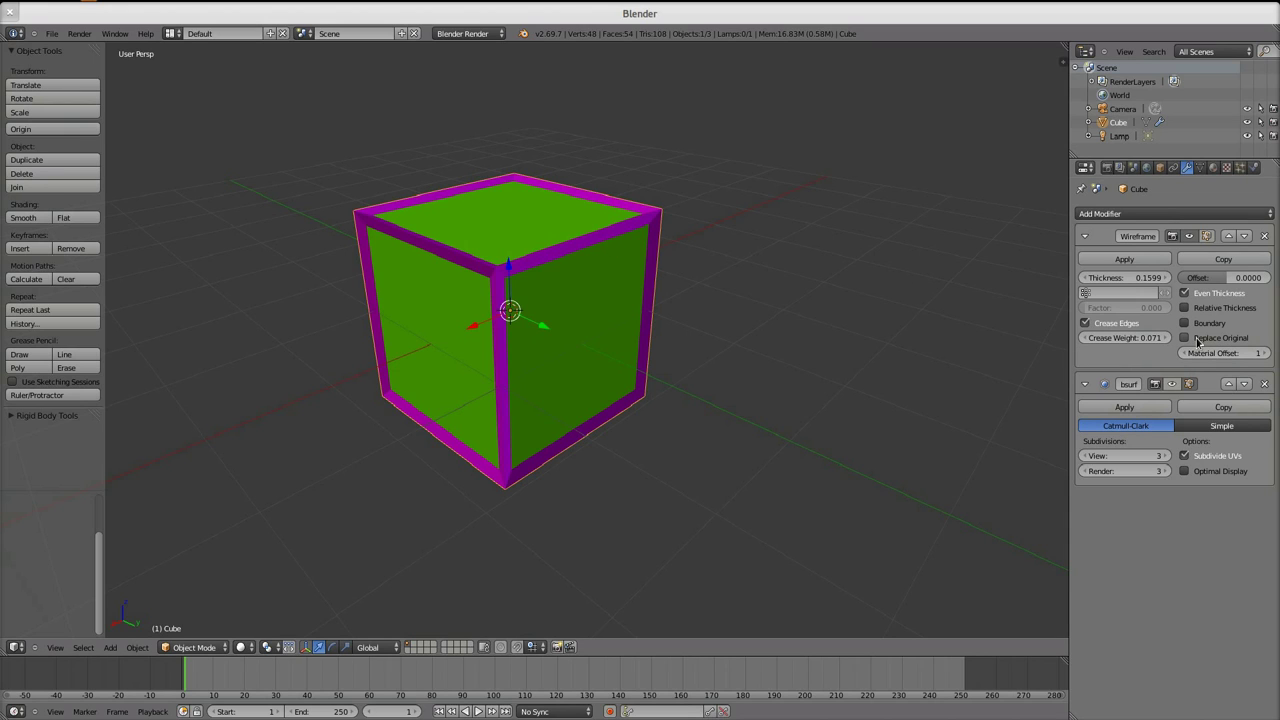
{"action": "middle_click_drag", "start_coordinate": [834, 326], "coordinate": [869, 386]}
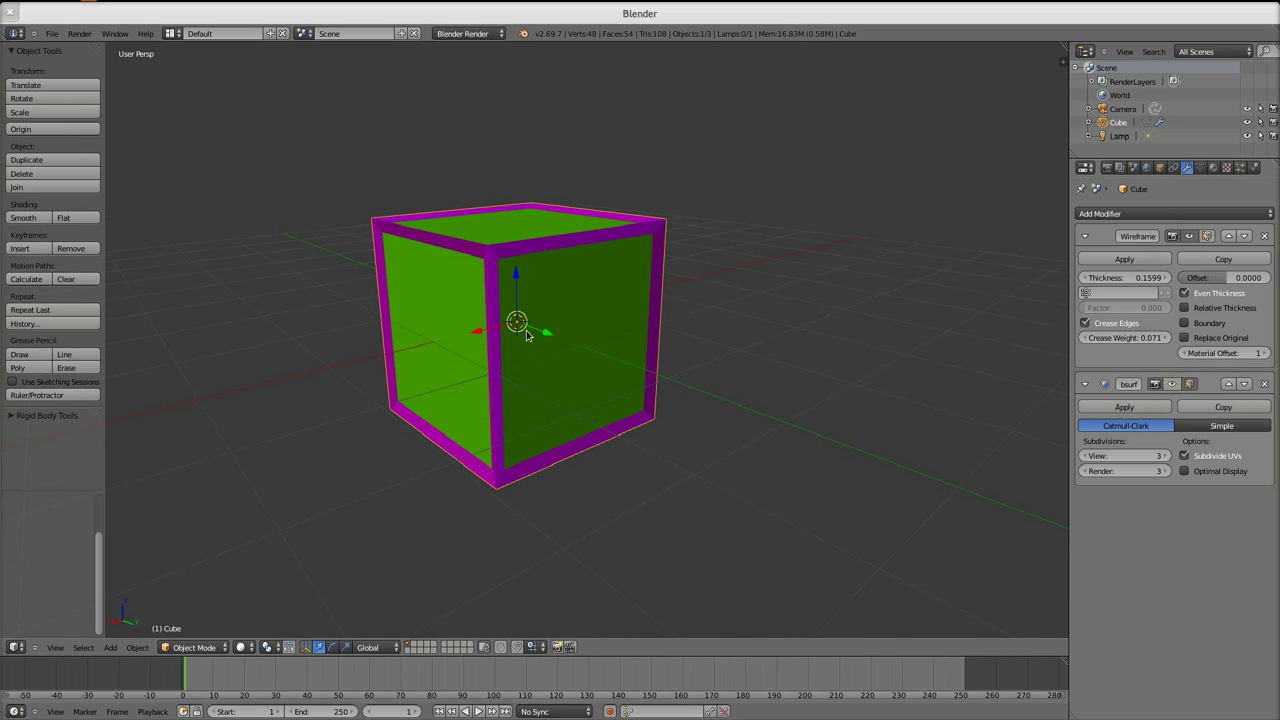
Keep the Wireframe Material Offset at 1 and turn Replace Original on.
{"action": "left_click", "coordinate": [1213, 167]}
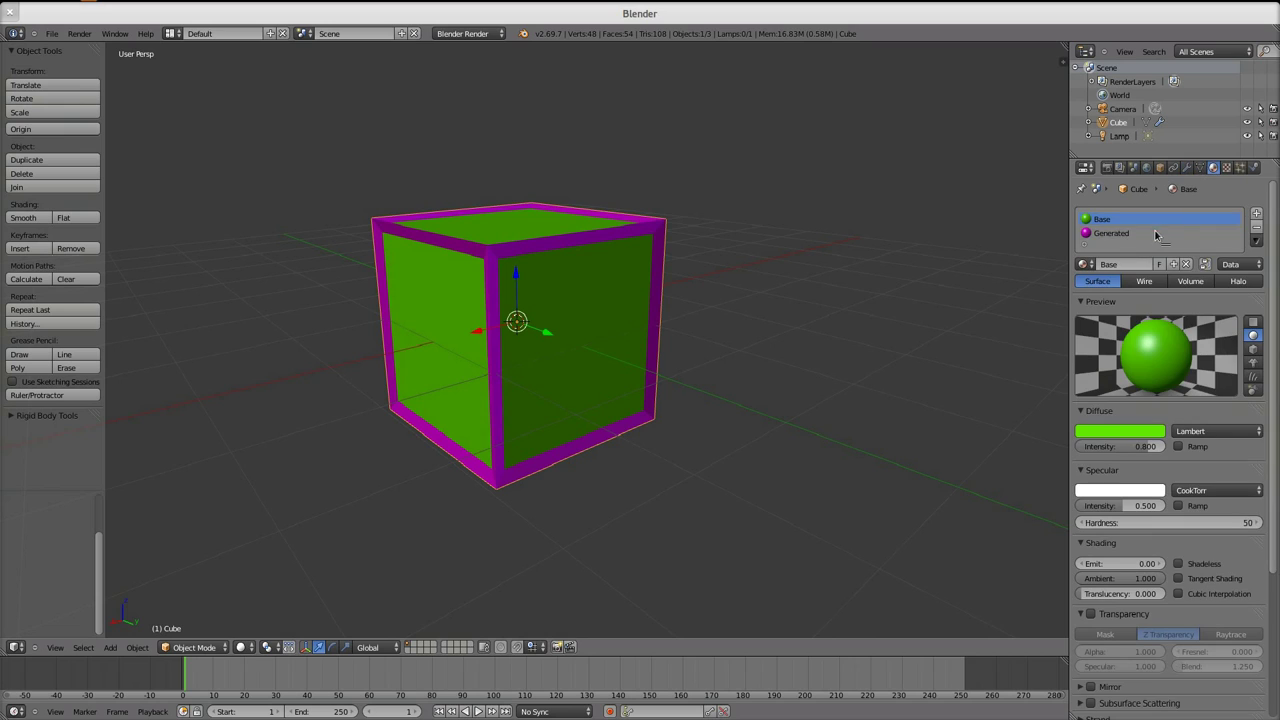
{"action": "left_click", "coordinate": [1187, 167]}
{"action": "left_click", "coordinate": [1184, 353]}
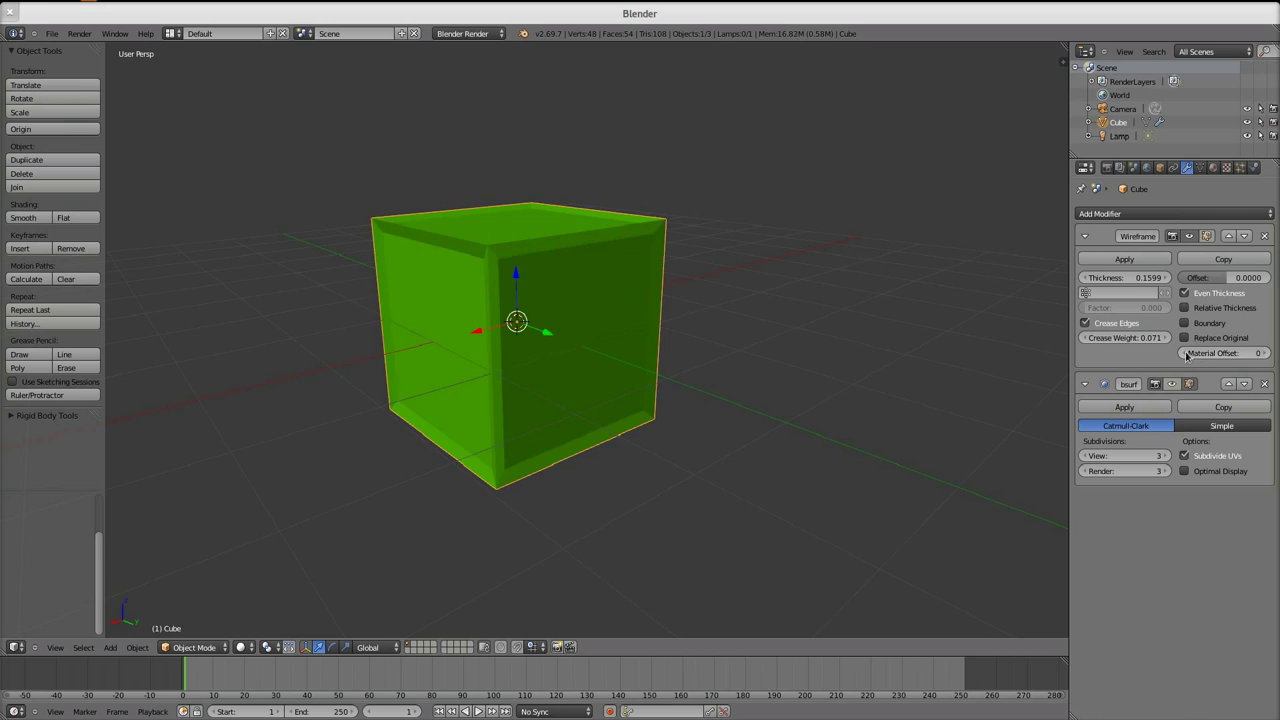
{"action": "left_click", "coordinate": [1267, 353]}
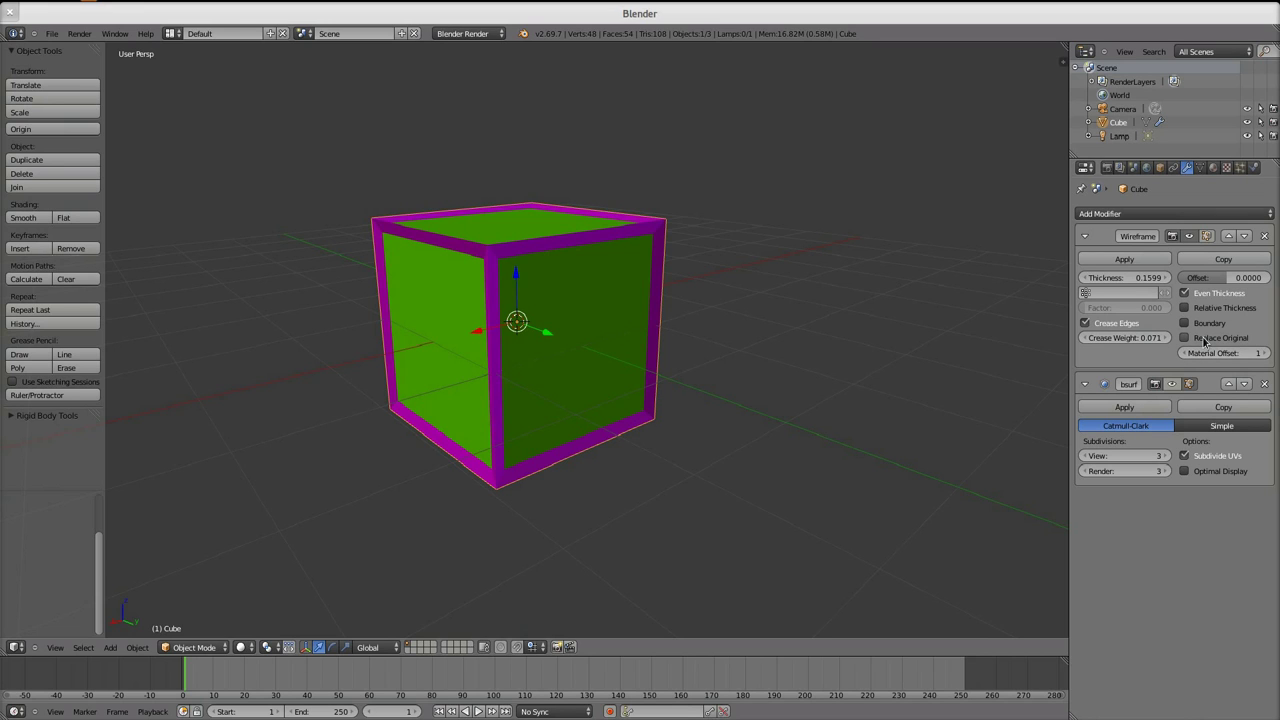
{"action": "left_click", "coordinate": [1205, 342]}
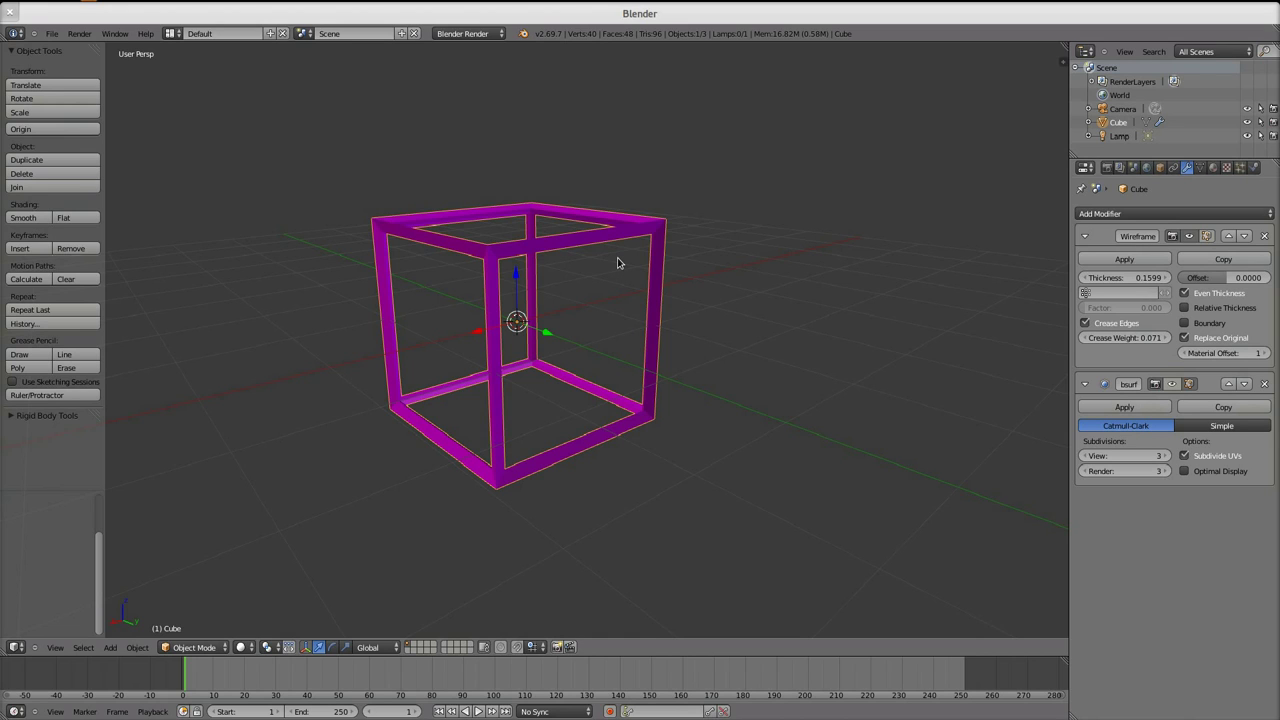
Delete the cube and add a Suzanne monkey mesh, viewed from the front.
{"action": "key", "text": "x"}
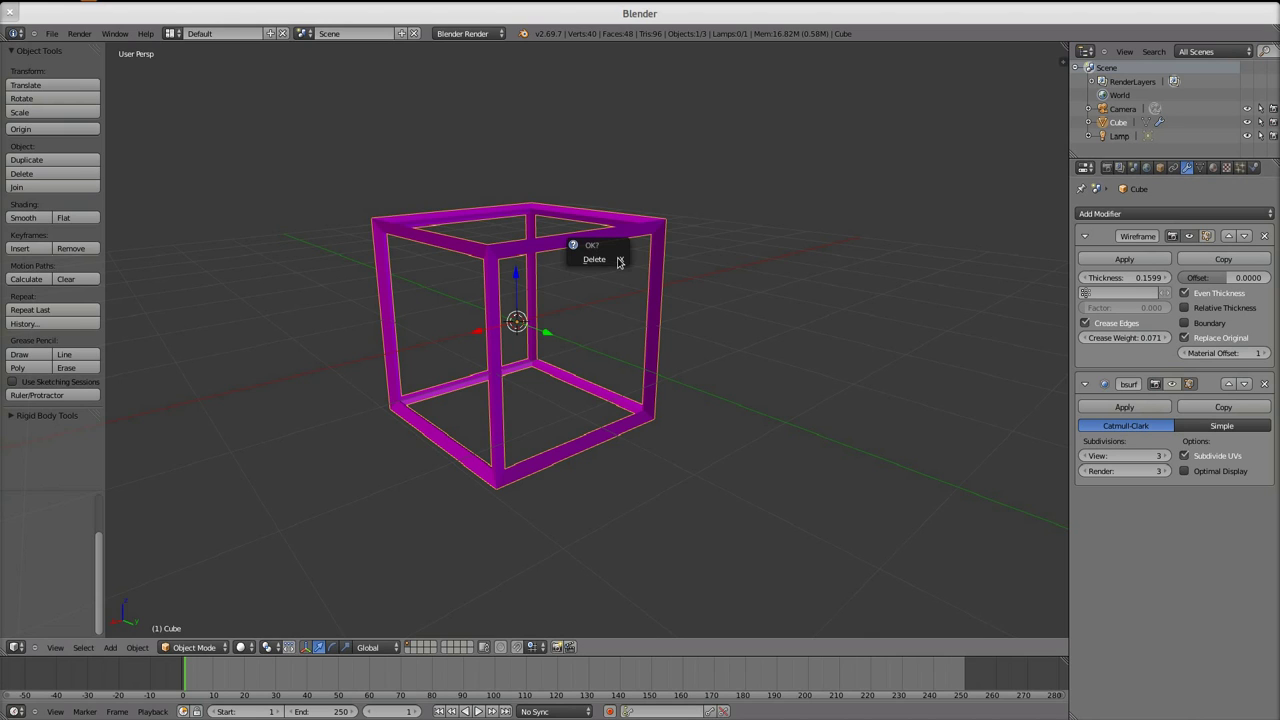
{"action": "left_click", "coordinate": [617, 263]}
{"action": "key", "text": "shift+a"}
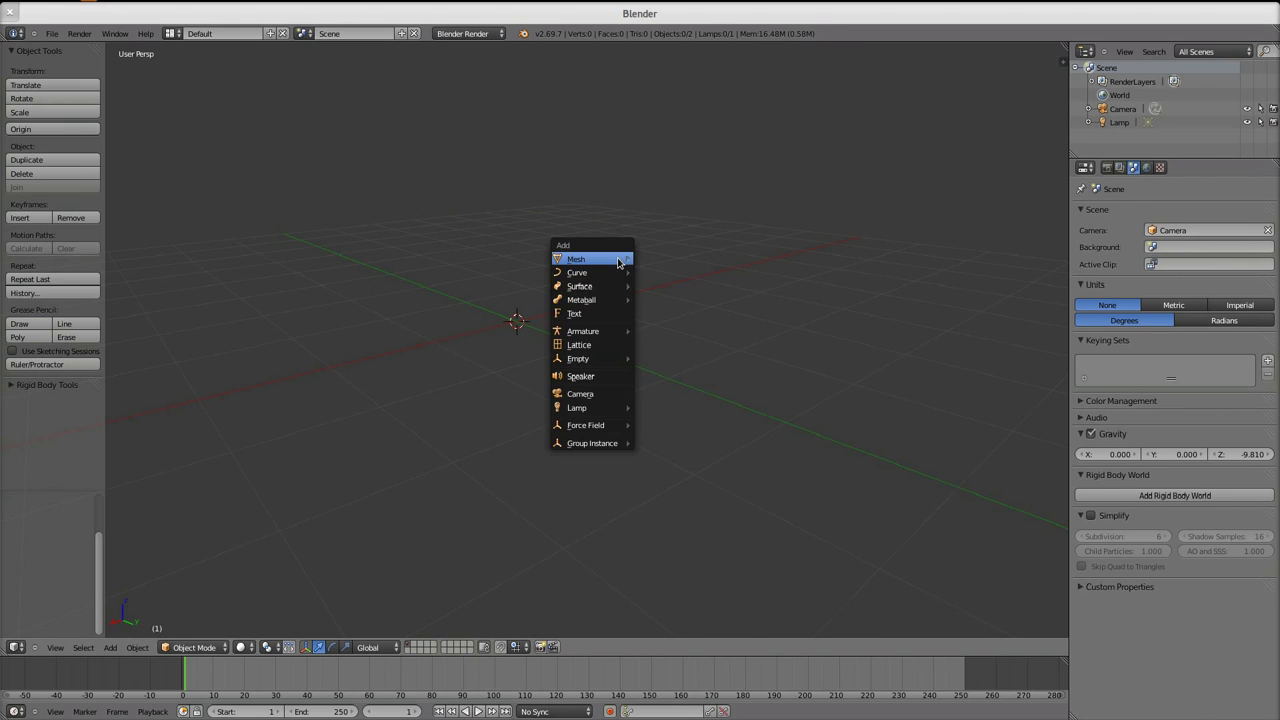
{"action": "mouse_move", "coordinate": [618, 262]}
{"action": "left_click", "coordinate": [662, 259]}
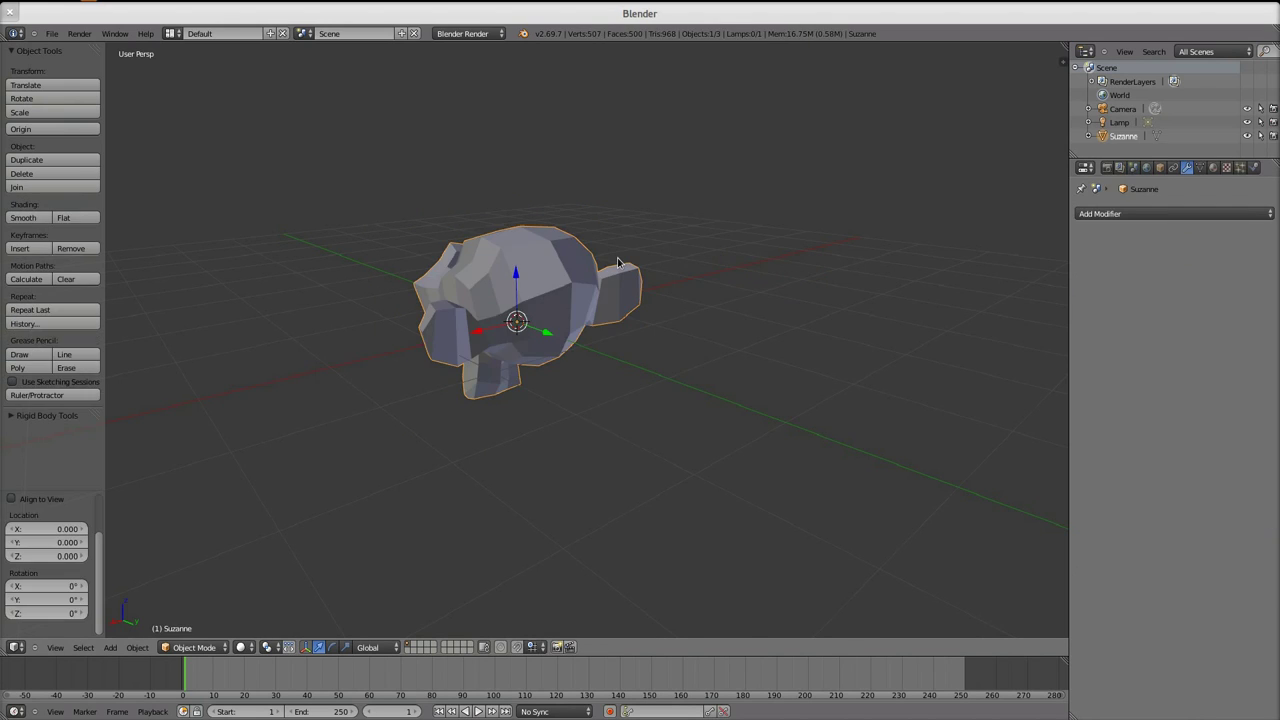
{"action": "middle_click_drag", "start_coordinate": [444, 365], "coordinate": [686, 334]}
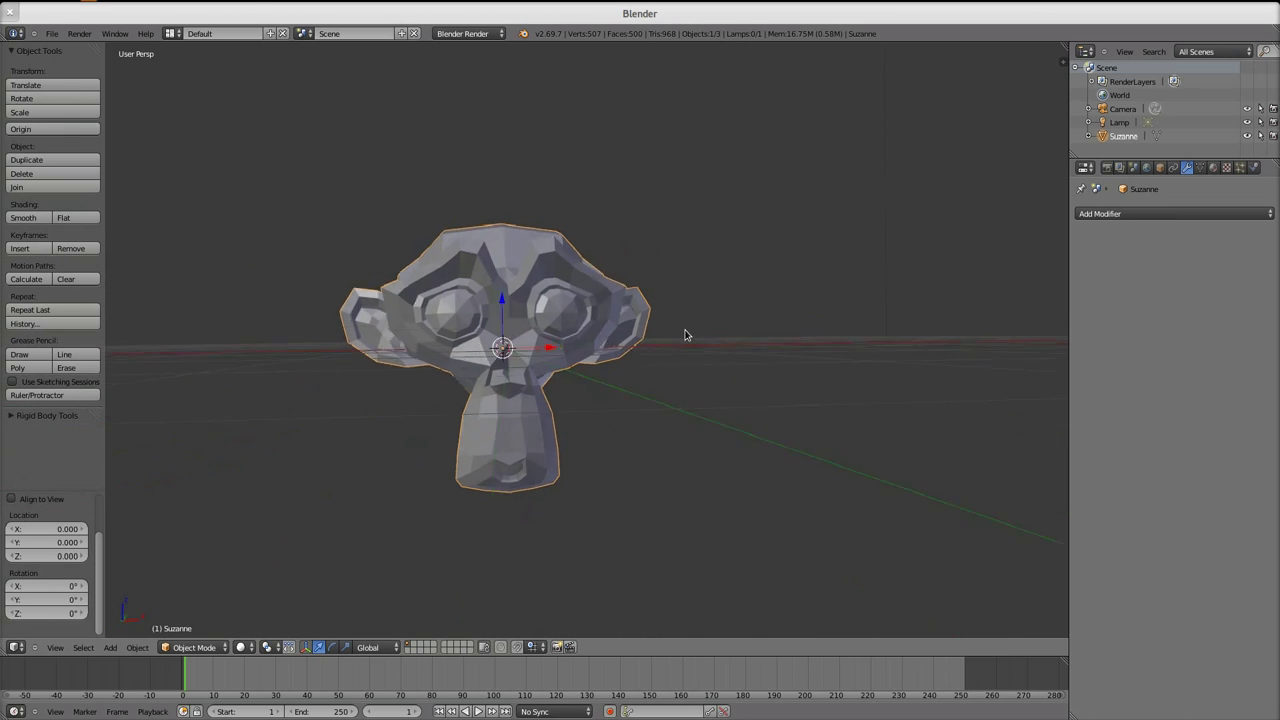
Give Suzanne a Subdivision Surface with viewport level 2.
{"action": "key", "text": "ctrl+1"}
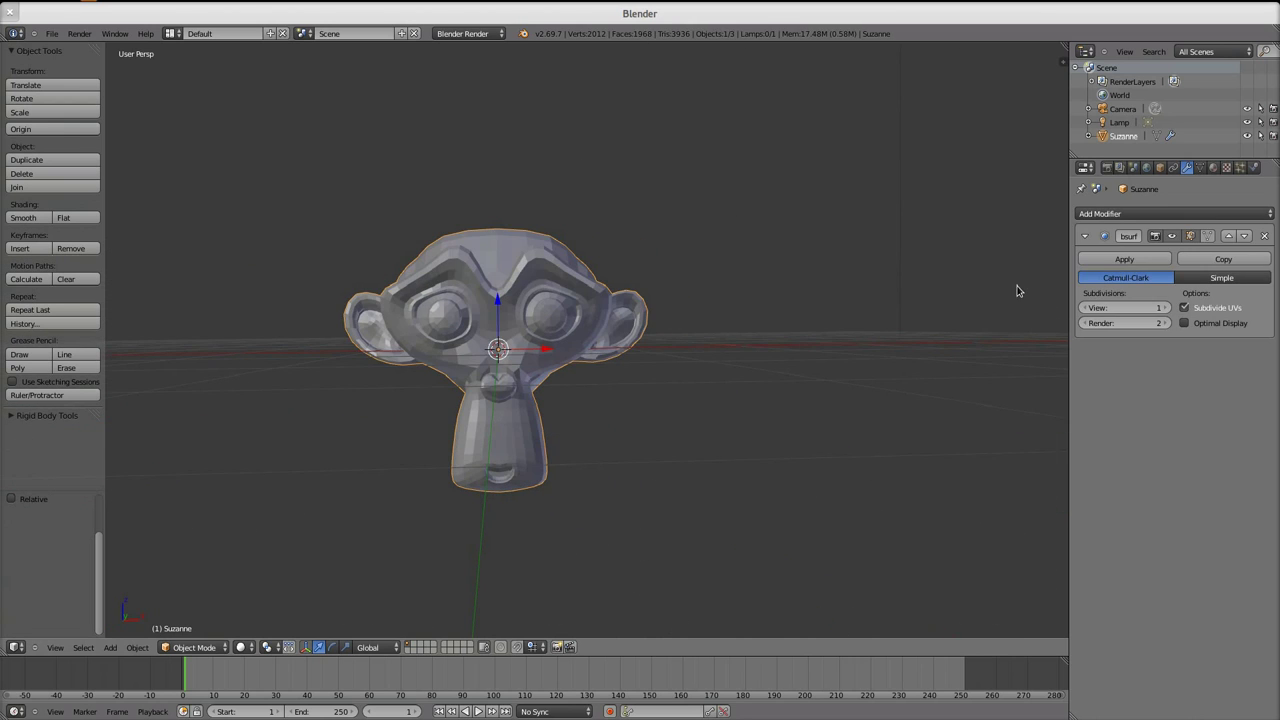
{"action": "left_click", "coordinate": [1165, 307]}
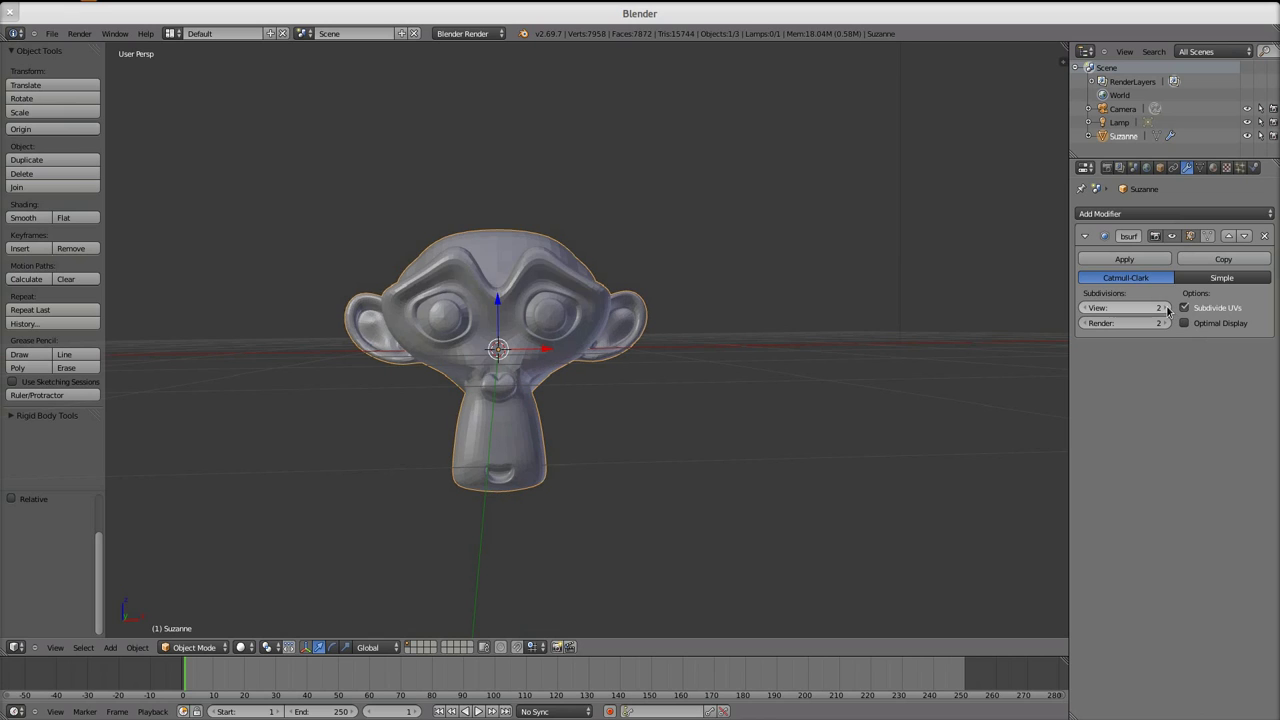
{"action": "middle_click_drag", "start_coordinate": [703, 364], "coordinate": [685, 399]}
{"action": "scroll", "coordinate": [677, 380], "scroll_direction": "down", "scroll_amount": 5}
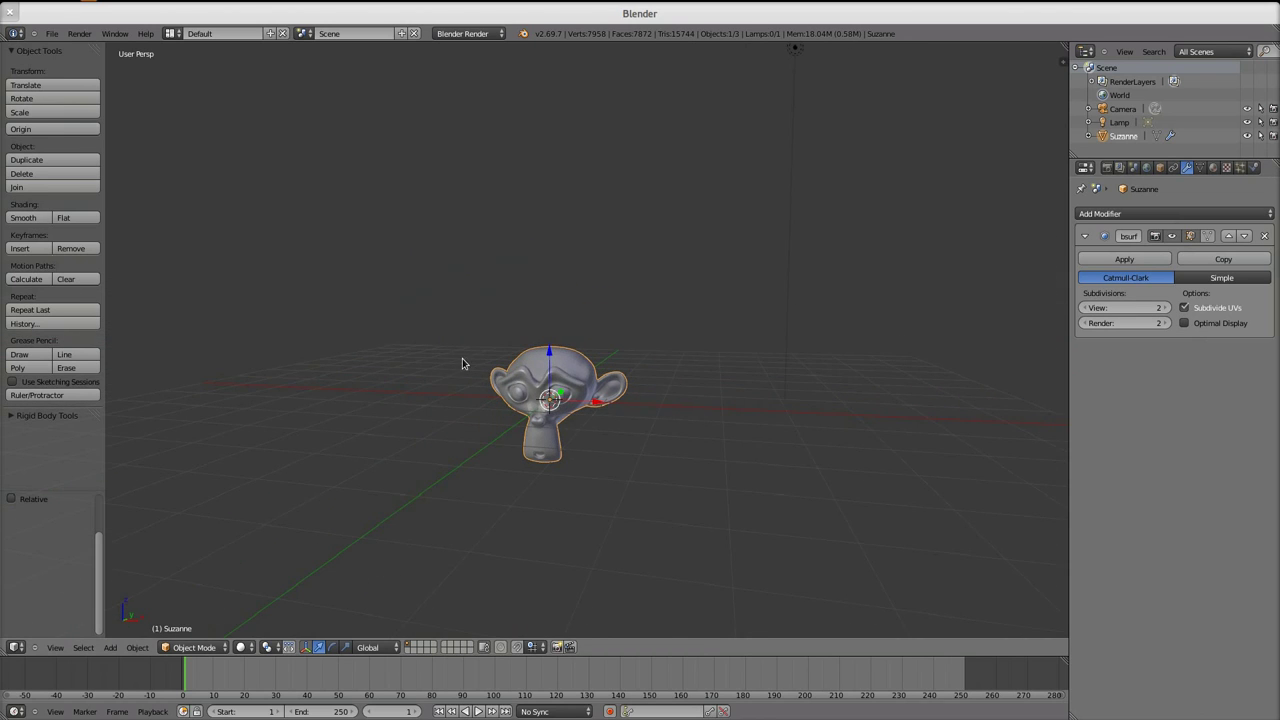
Add a UV Sphere, scale it up, and move it along X to Suzanne's left.
{"action": "key", "text": "shift+a"}
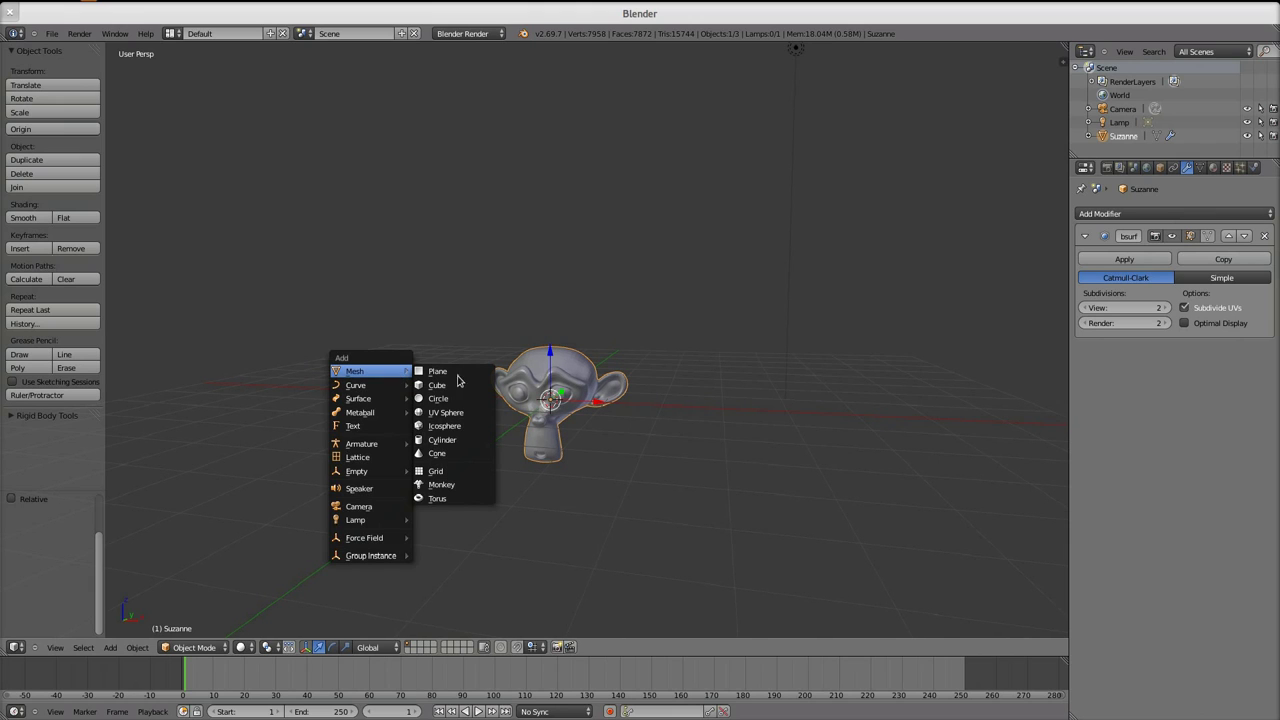
{"action": "left_click", "coordinate": [446, 412]}
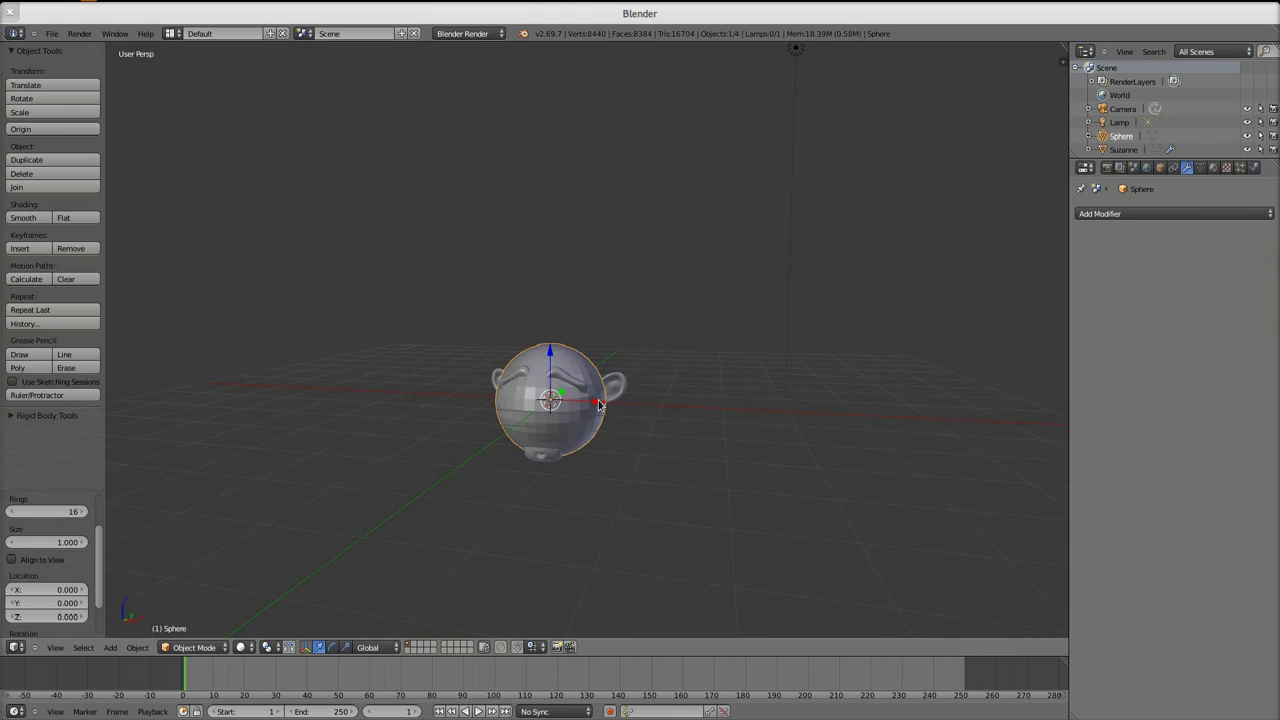
{"action": "key", "text": "s"}
{"action": "left_click", "coordinate": [660, 413]}
{"action": "key", "text": "g"}
{"action": "key", "text": "x"}
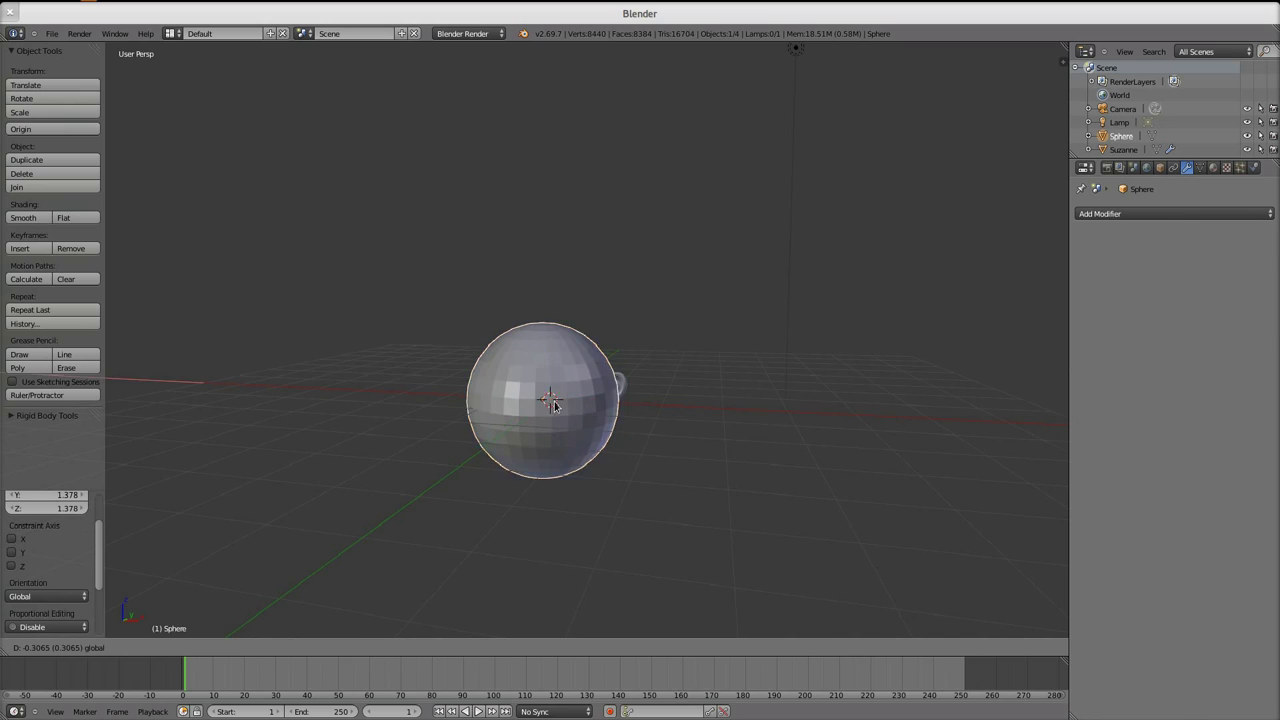
{"action": "left_click", "coordinate": [458, 398]}
{"action": "key", "text": "g"}
{"action": "key", "text": "x"}
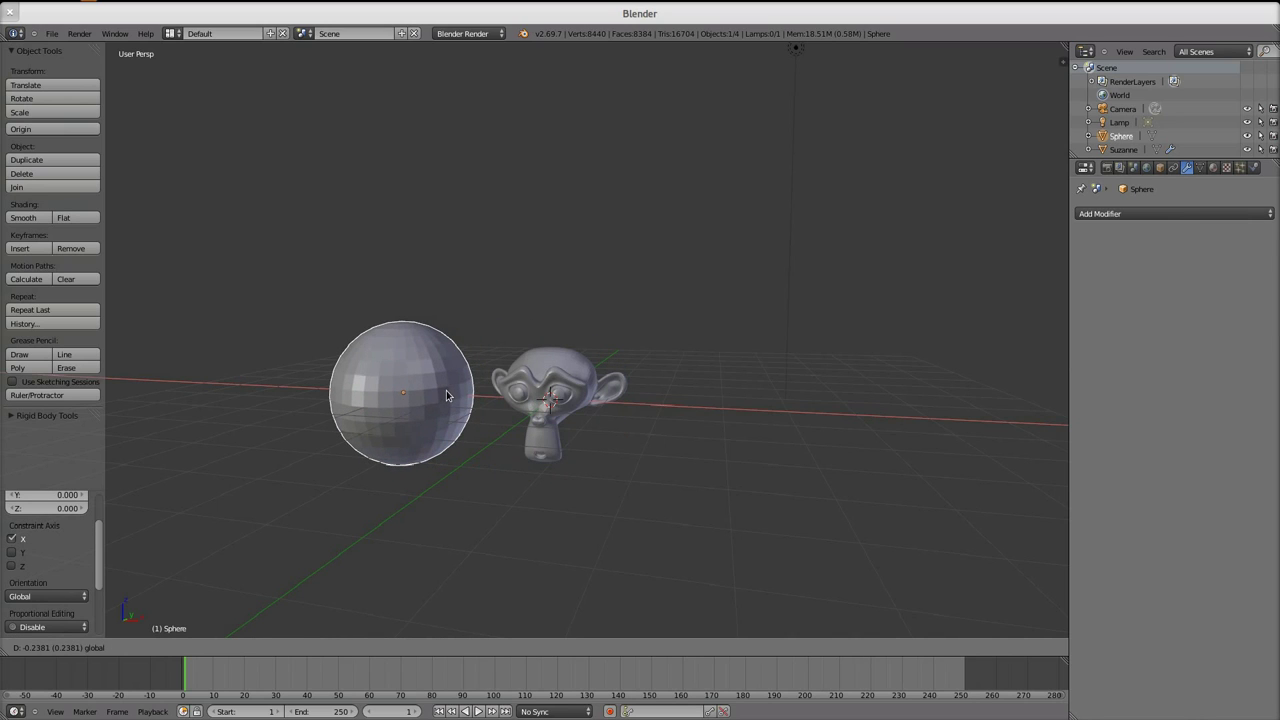
{"action": "left_click", "coordinate": [403, 372]}
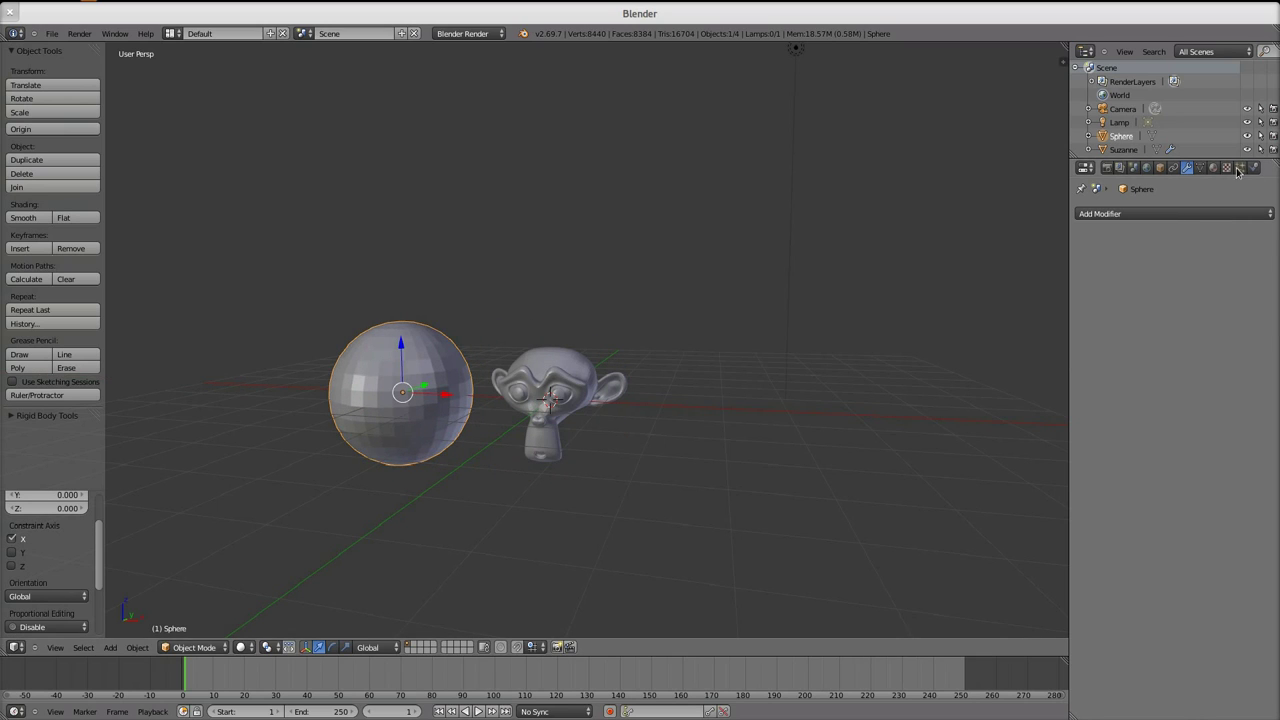
Make the sphere a Dynamic Paint brush.
{"action": "left_click", "coordinate": [1254, 167]}
{"action": "left_click", "coordinate": [1140, 276]}
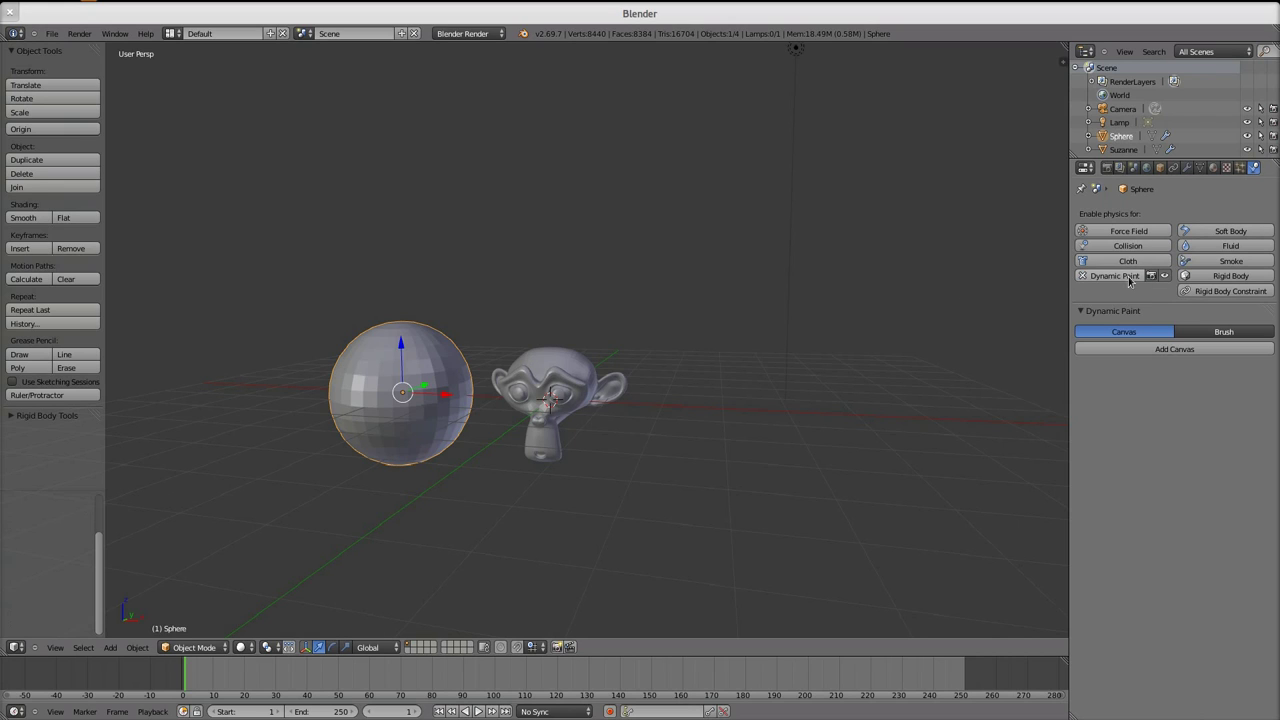
{"action": "left_click", "coordinate": [1212, 332]}
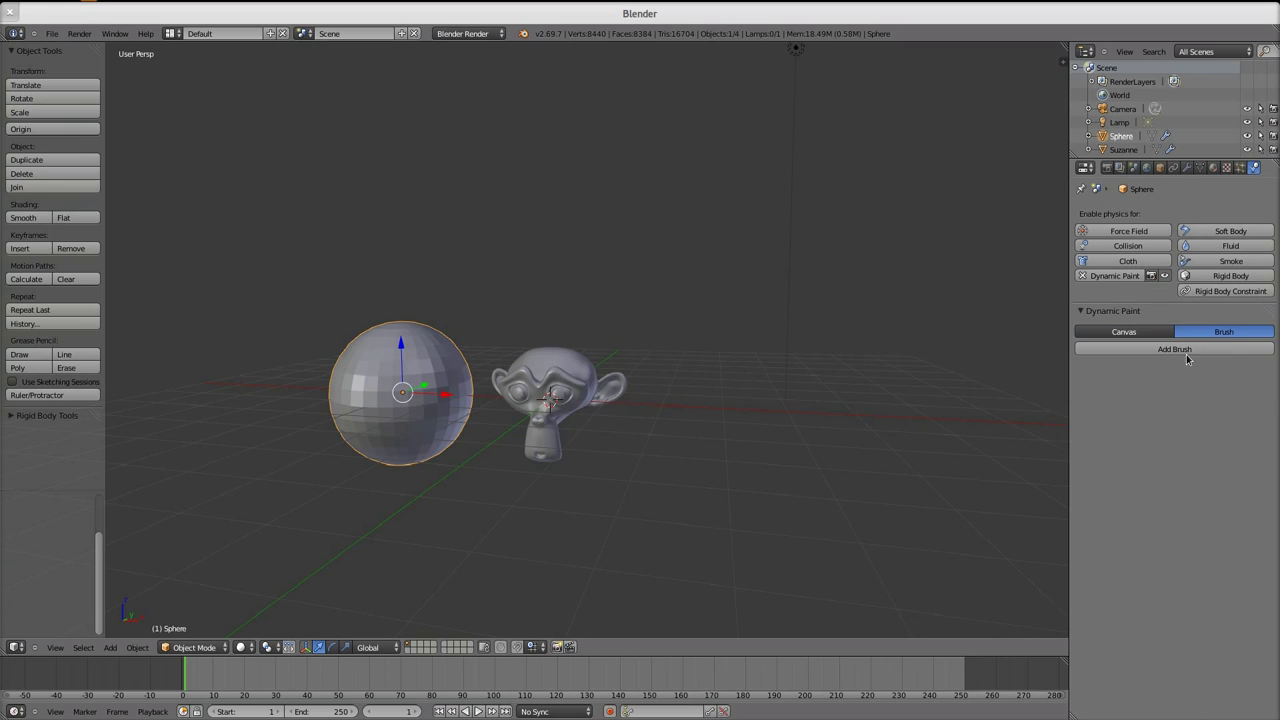
{"action": "left_click", "coordinate": [1176, 348]}
Make Suzanne a Dynamic Paint canvas.
{"action": "right_click", "coordinate": [576, 385]}
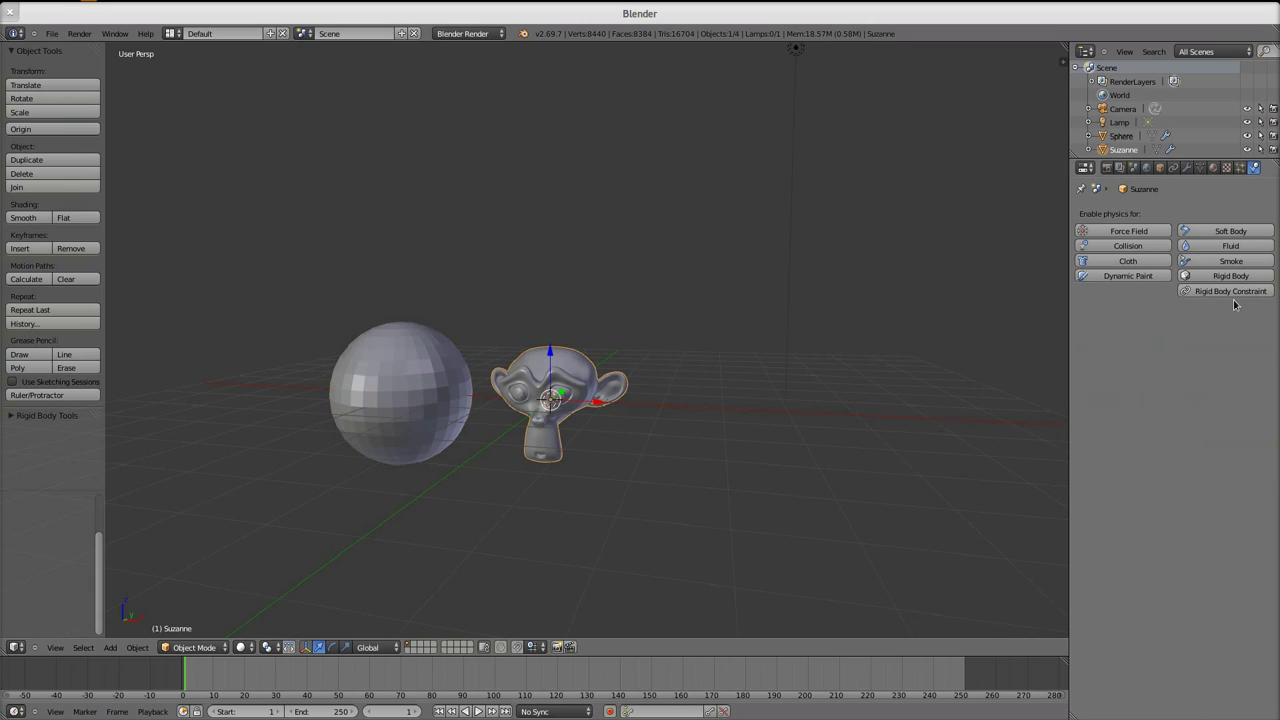
{"action": "left_click", "coordinate": [1135, 277]}
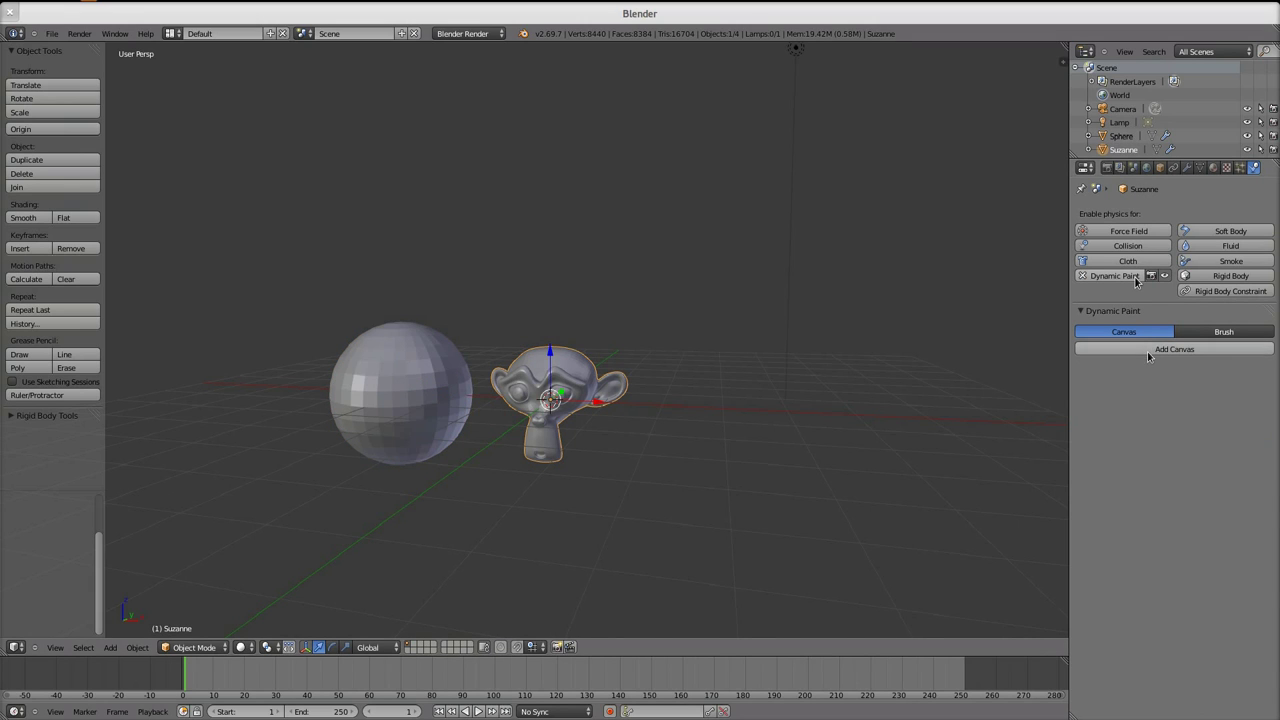
{"action": "left_click", "coordinate": [1160, 349]}
{"action": "right_click", "coordinate": [445, 393]}
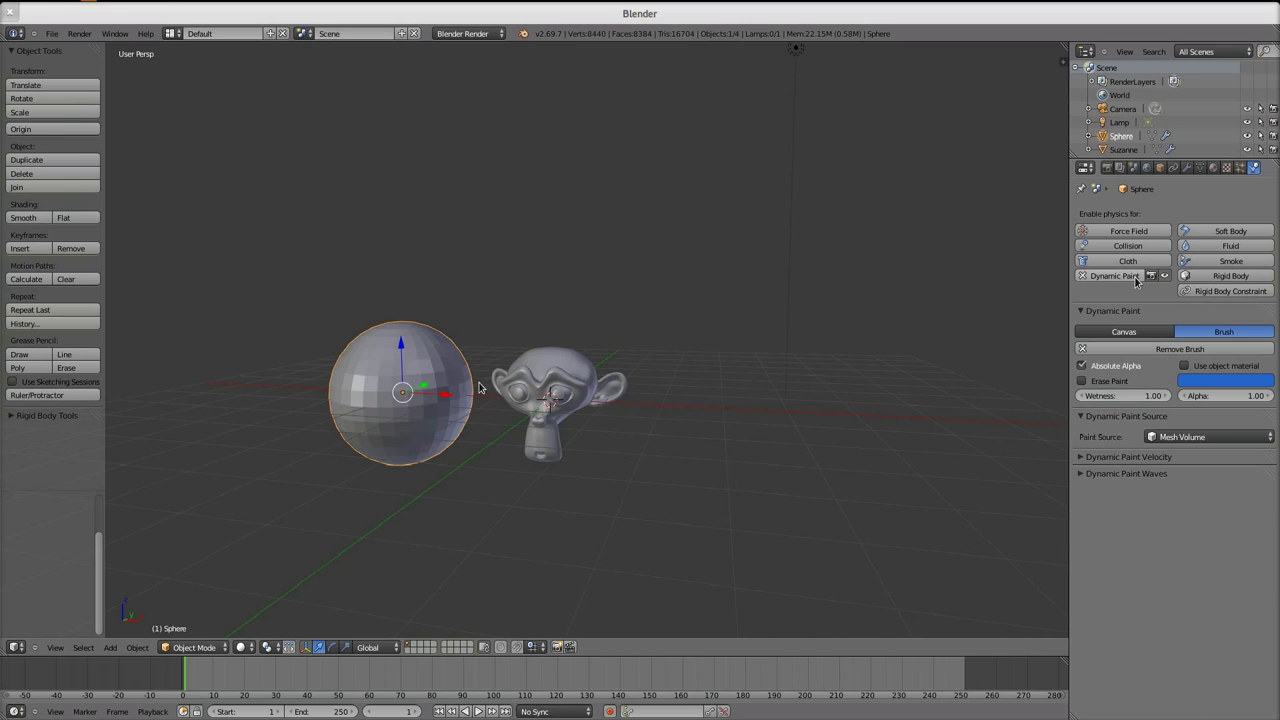
{"action": "right_click", "coordinate": [515, 390]}
Set the canvas surface type to Weight and output to a new dp_weight vertex group.
{"action": "left_click", "coordinate": [1188, 506]}
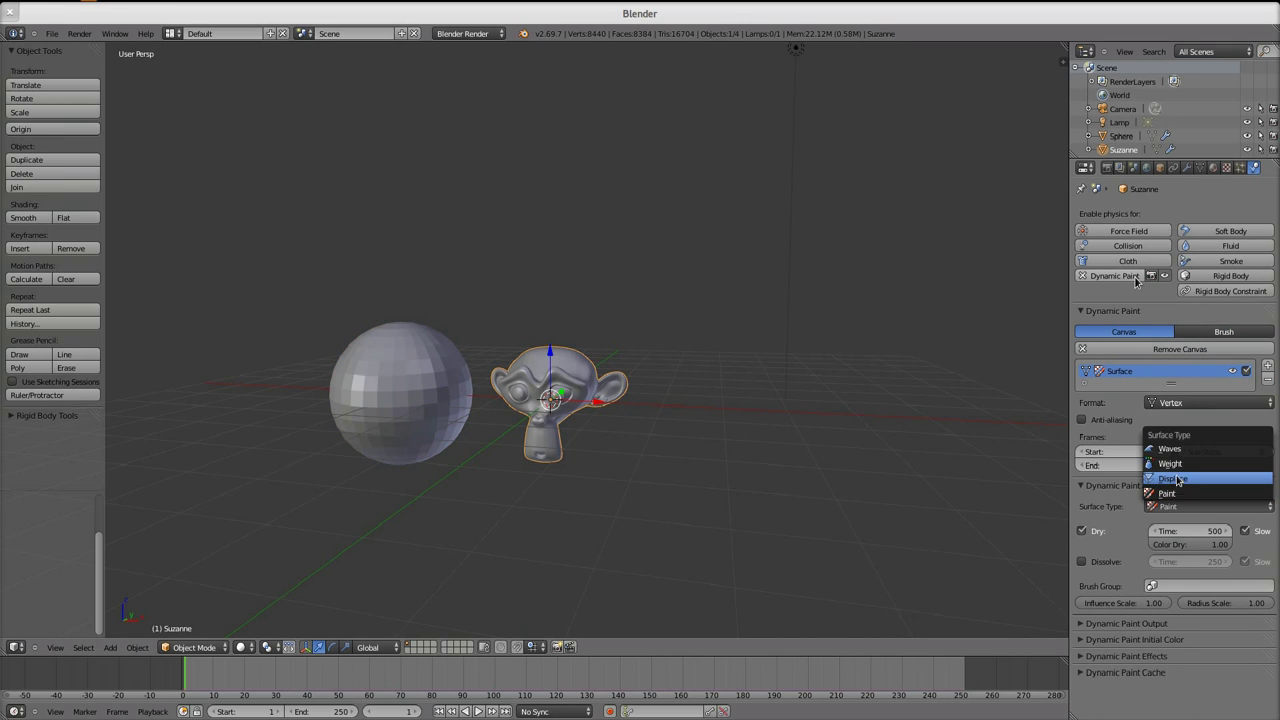
{"action": "left_click", "coordinate": [1172, 464]}
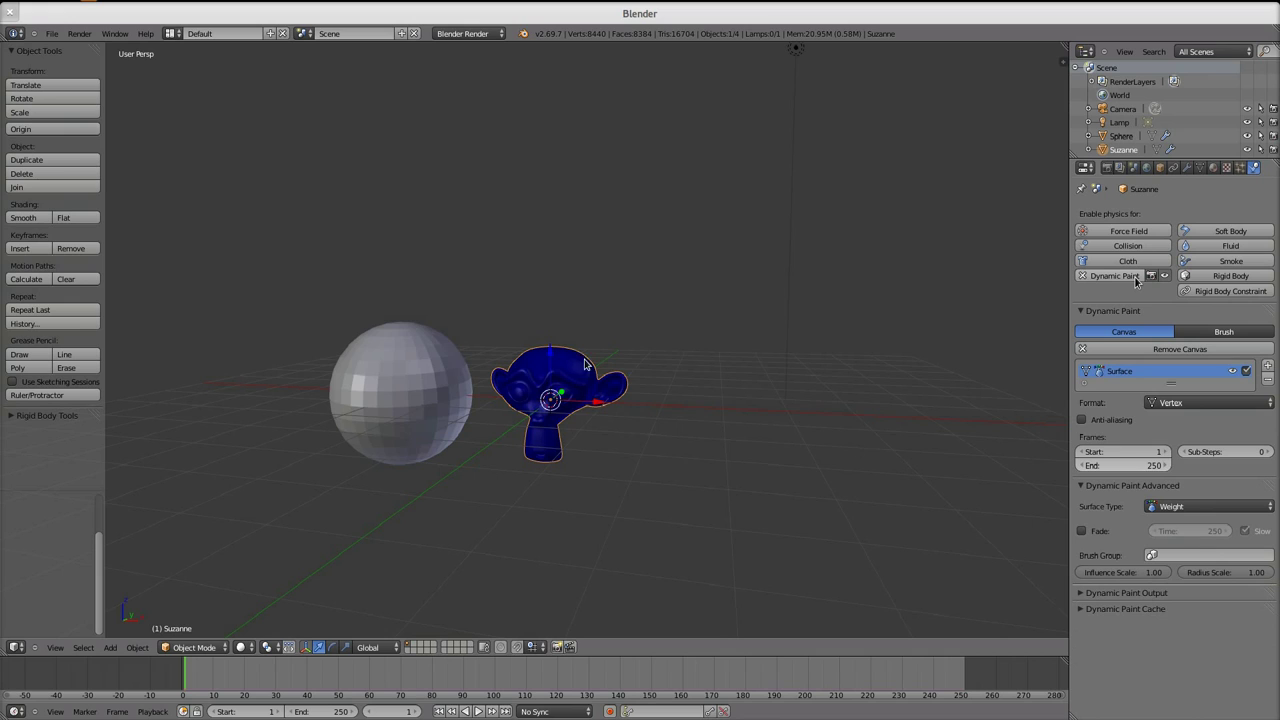
{"action": "left_click", "coordinate": [1127, 593]}
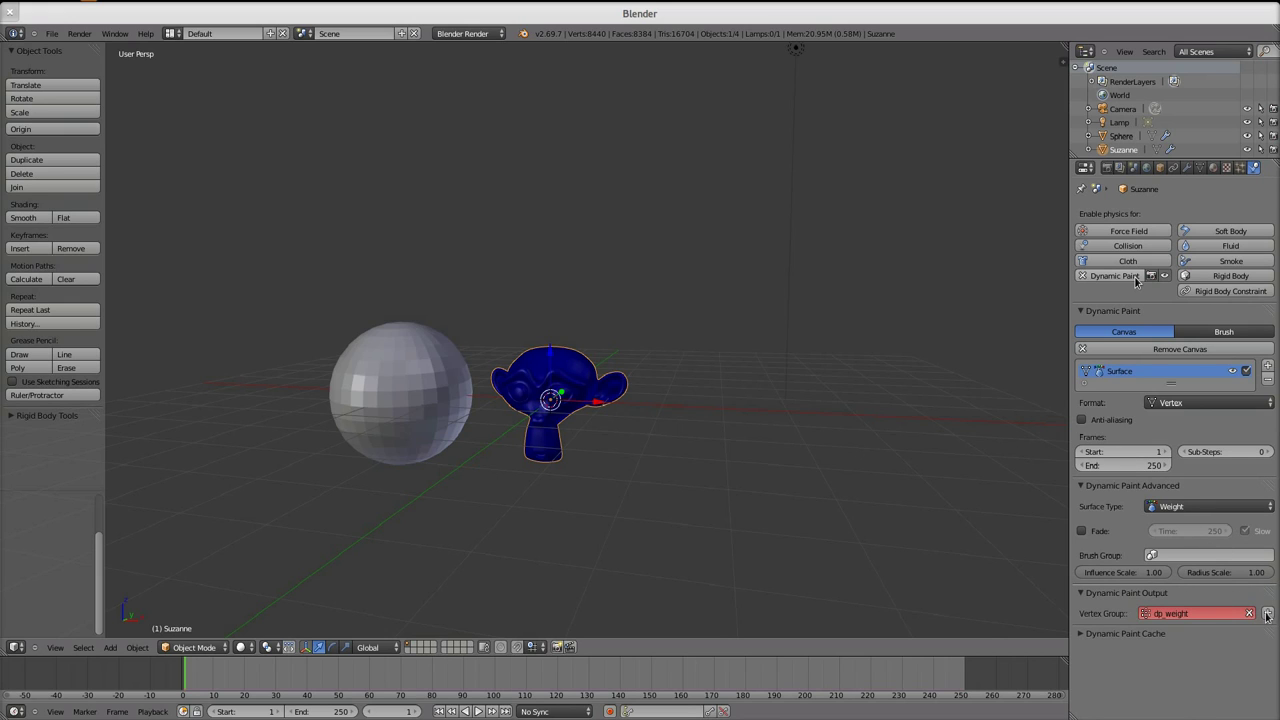
{"action": "left_click", "coordinate": [1267, 614]}
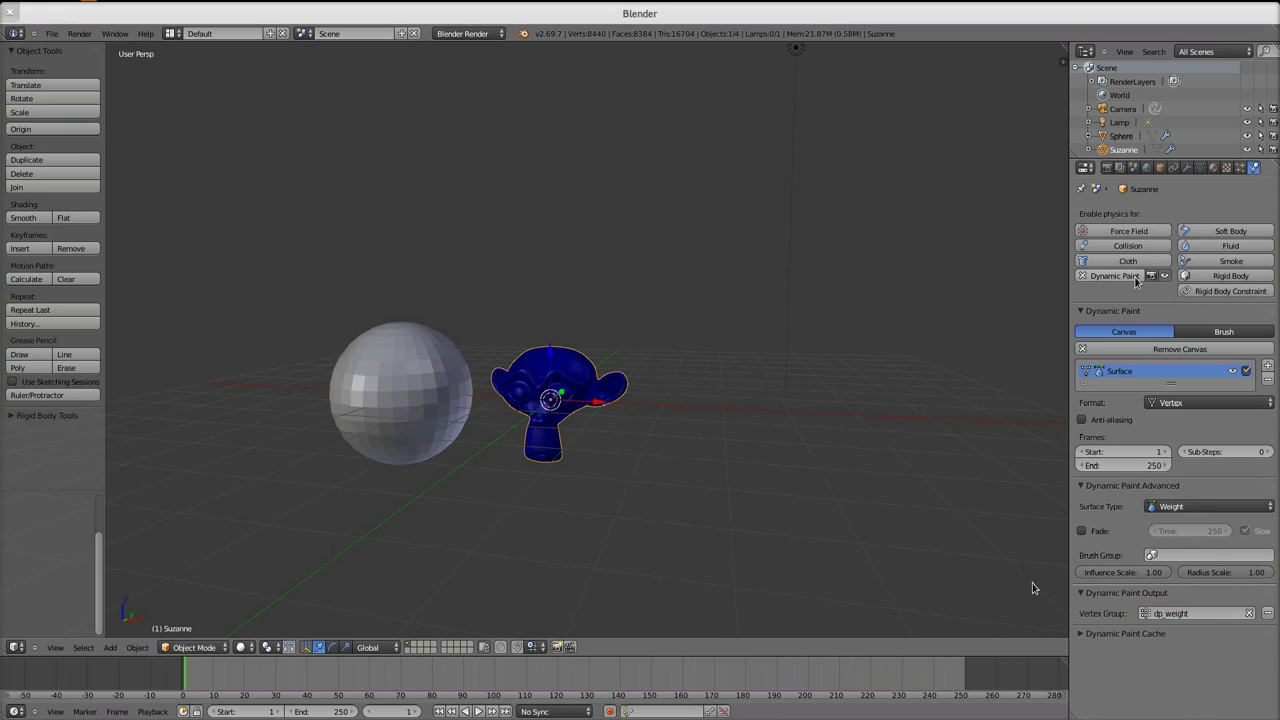
Keyframe the sphere's location left of Suzanne at frame 1 and right of her at frame 40.
{"action": "right_click", "coordinate": [415, 386]}
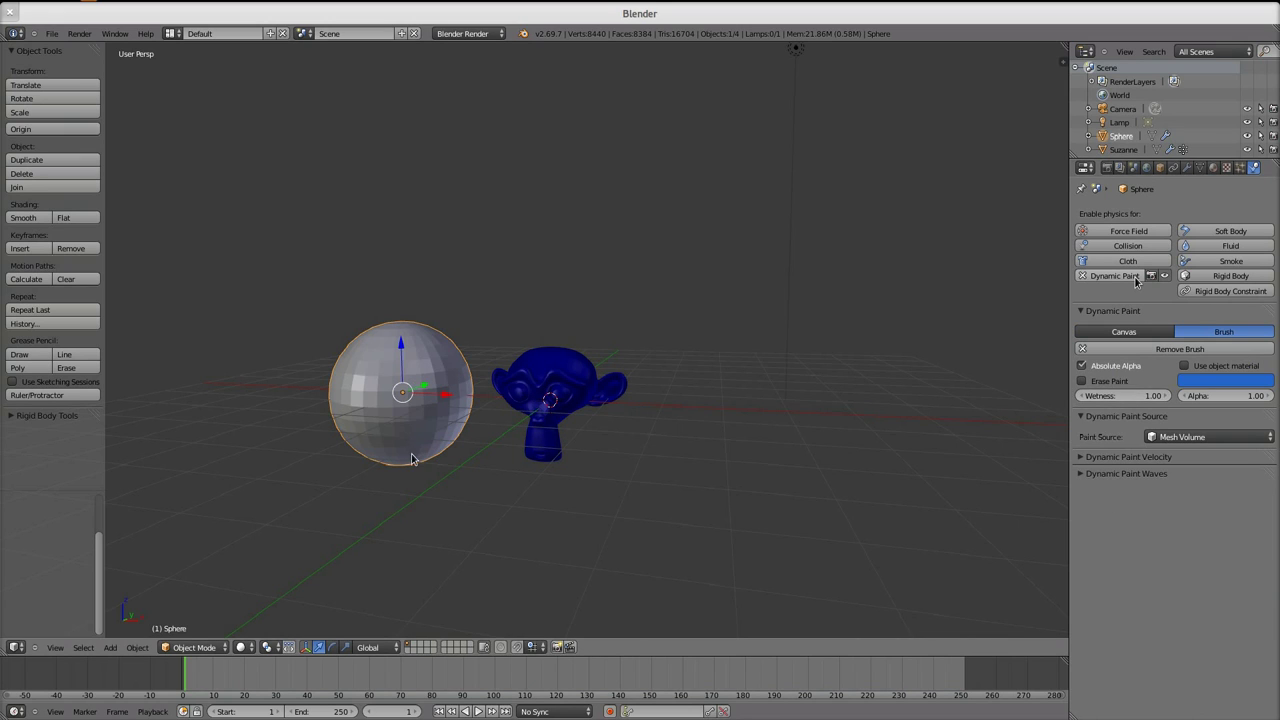
{"action": "key", "text": "i"}
{"action": "left_click", "coordinate": [582, 385]}
{"action": "left_click_drag", "start_coordinate": [322, 676], "coordinate": [307, 676]}
{"action": "key", "text": "g"}
{"action": "key", "text": "x"}
{"action": "left_click", "coordinate": [791, 428]}
{"action": "key", "text": "i"}
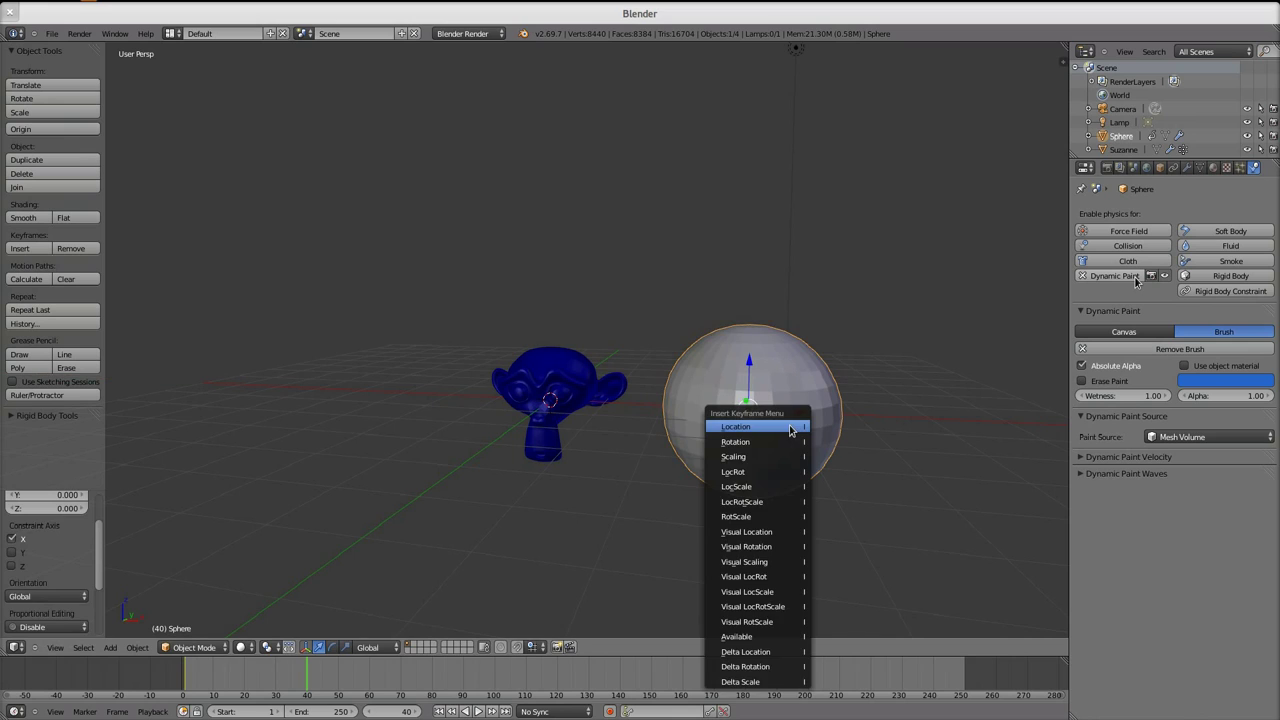
{"action": "left_click", "coordinate": [791, 428]}
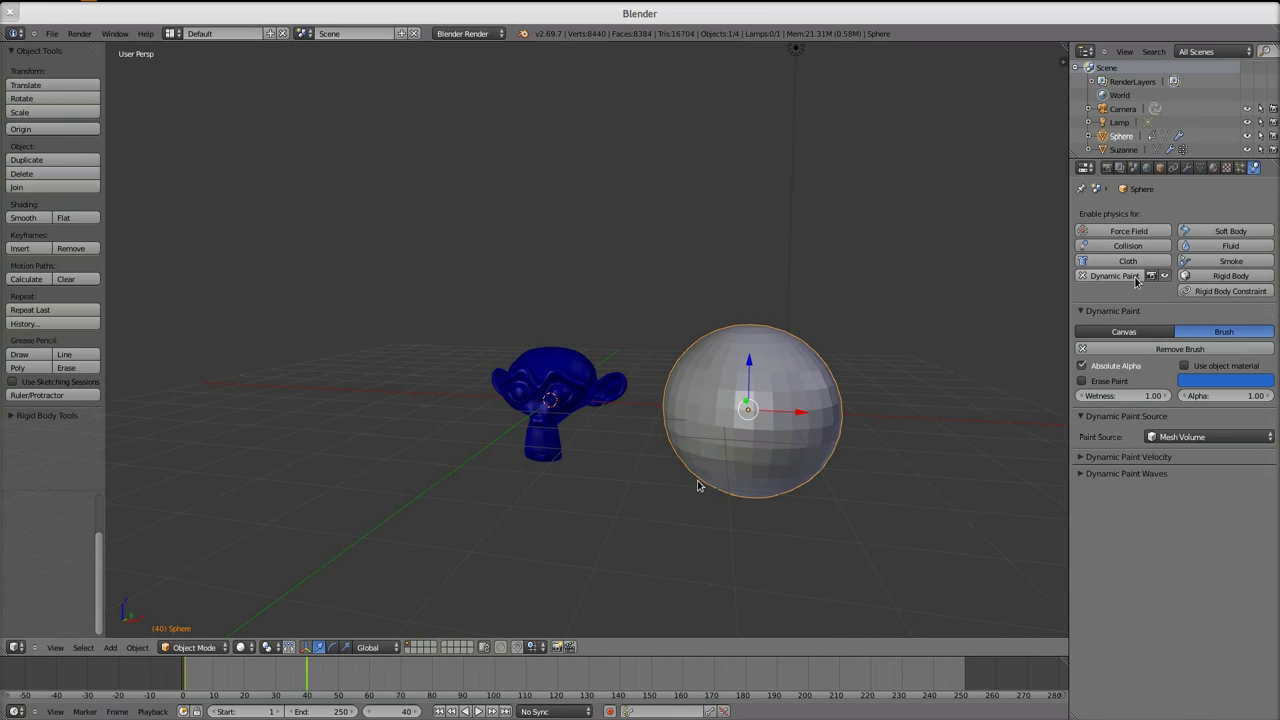
{"action": "key", "text": "shift+Left"}
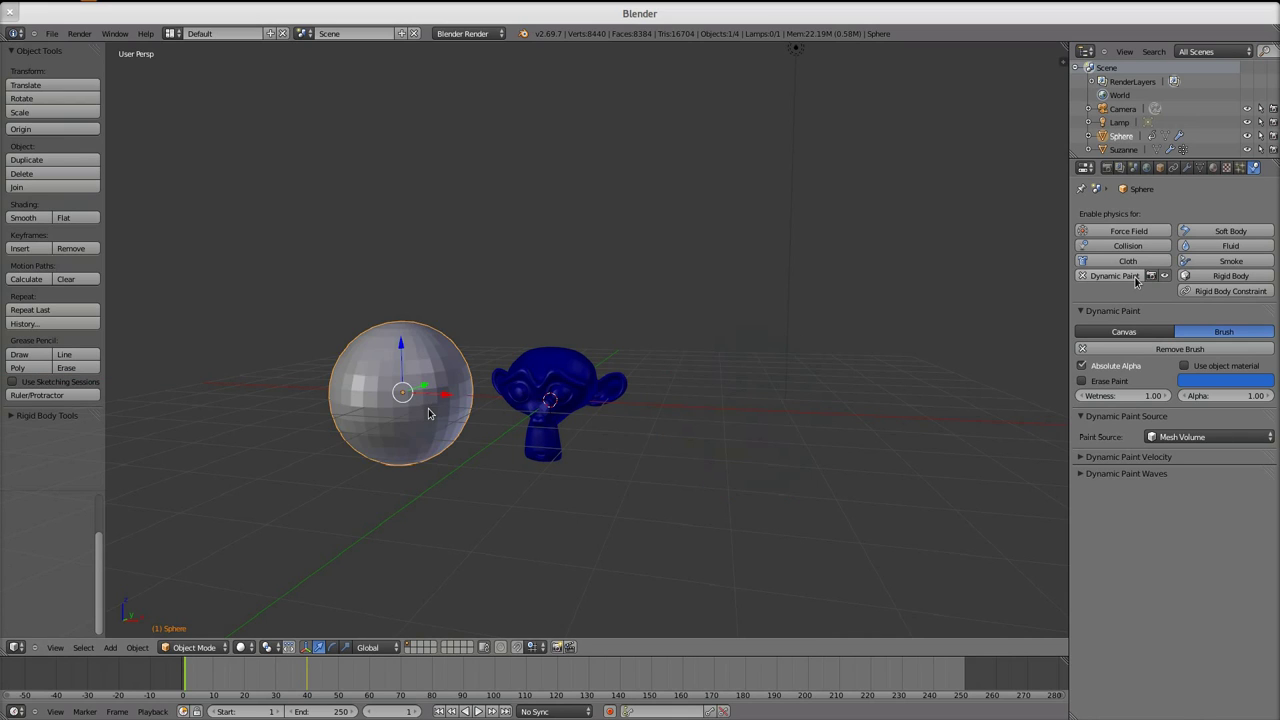
Set the sphere's Maximum Draw Type to Wire and play the animation with Alt+A.
{"action": "left_click", "coordinate": [1203, 167]}
{"action": "left_click", "coordinate": [1160, 167]}
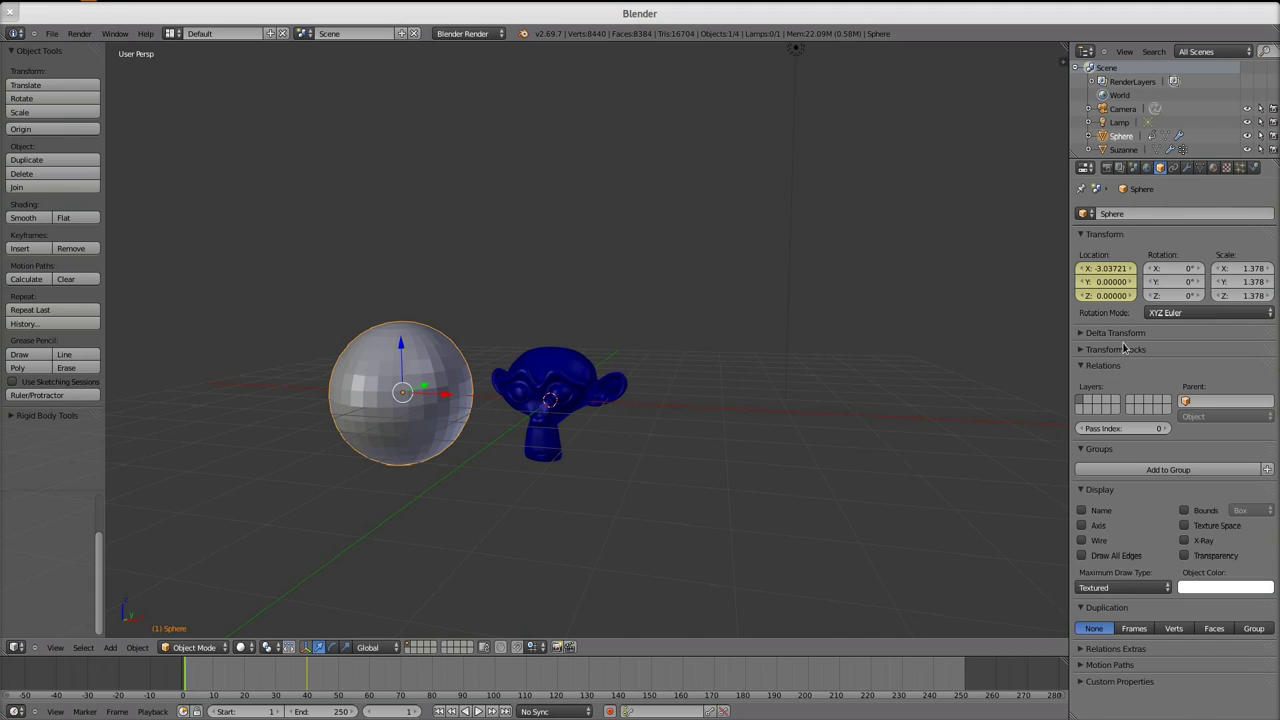
{"action": "left_click", "coordinate": [1118, 587]}
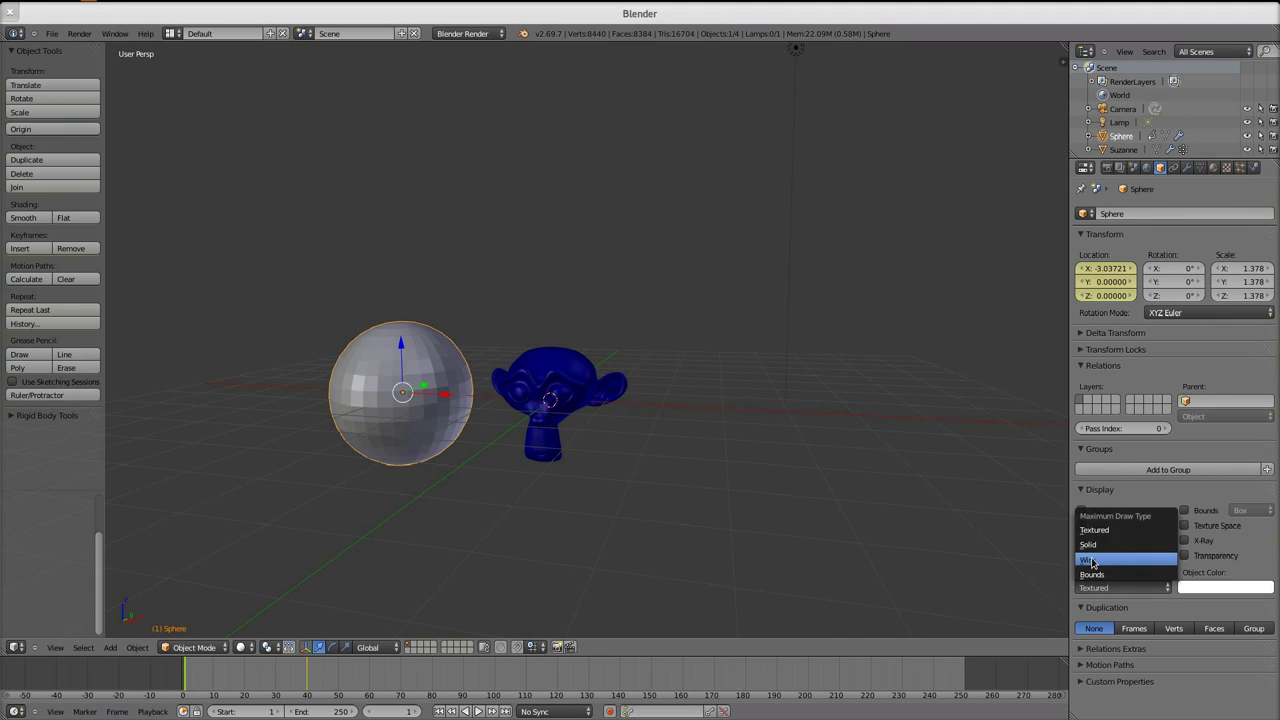
{"action": "left_click", "coordinate": [1090, 562]}
{"action": "key", "text": "alt+a"}
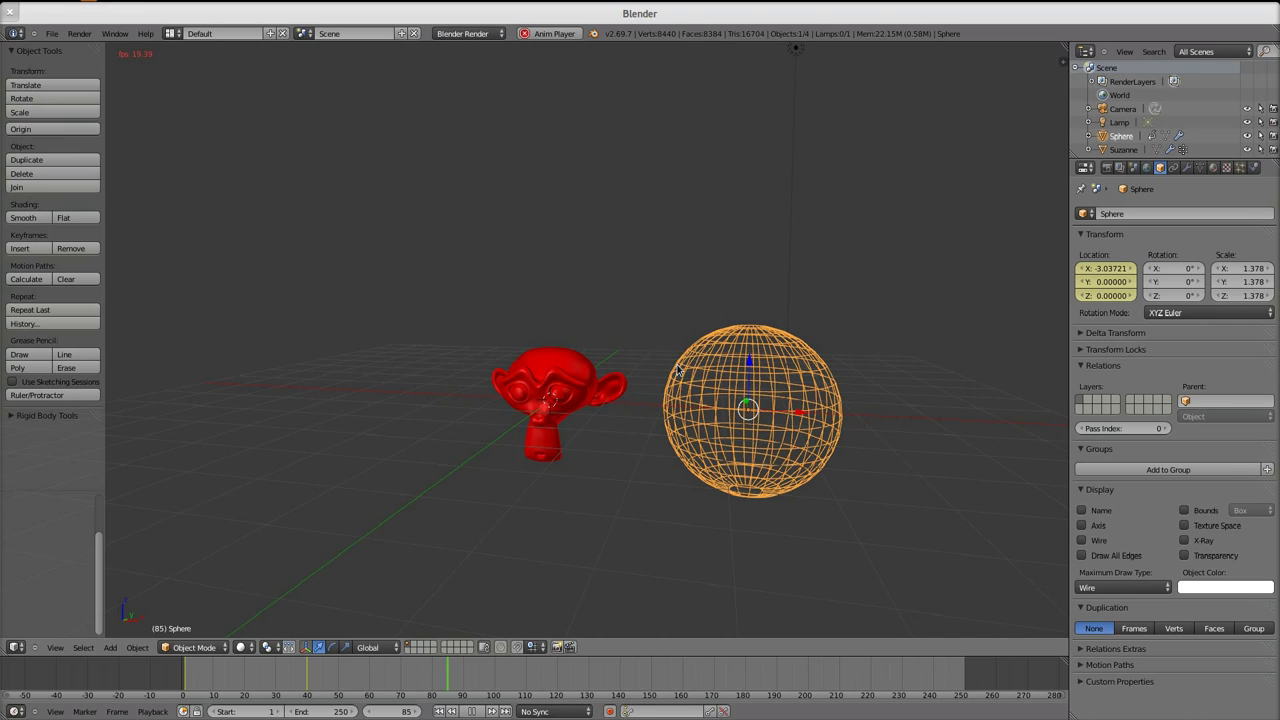
Stop playback, select Suzanne and add a Wireframe modifier at its default 0.0200 thickness.
{"action": "key", "text": "Escape"}
{"action": "right_click", "coordinate": [587, 373]}
{"action": "left_click", "coordinate": [1186, 167]}
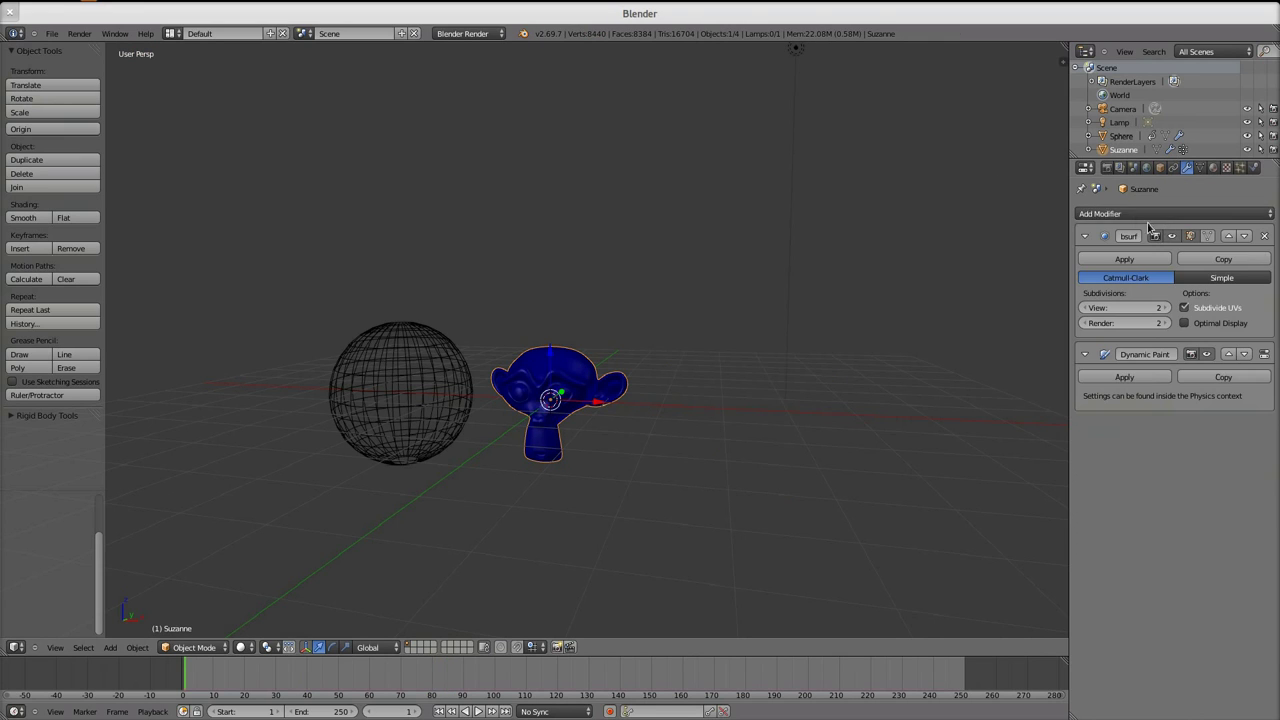
{"action": "left_click", "coordinate": [1137, 217]}
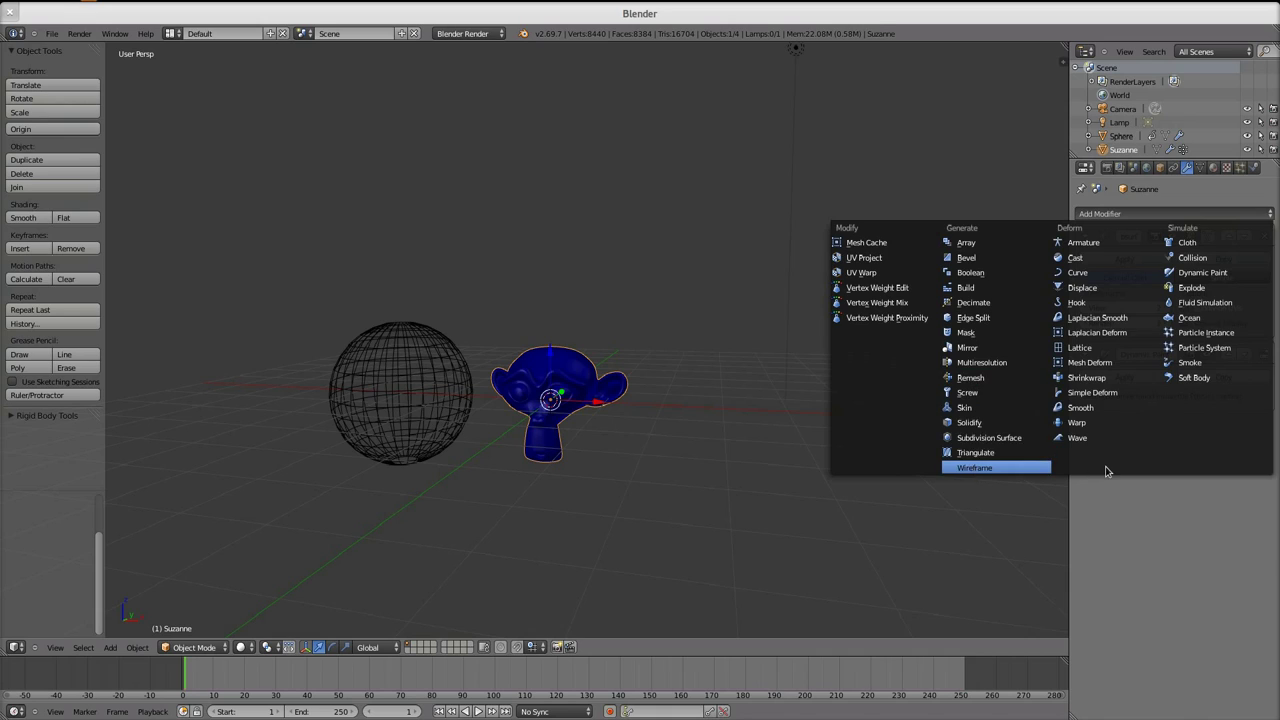
{"action": "left_click", "coordinate": [1000, 467]}
{"action": "scroll", "coordinate": [545, 434], "scroll_direction": "up", "scroll_amount": 3}
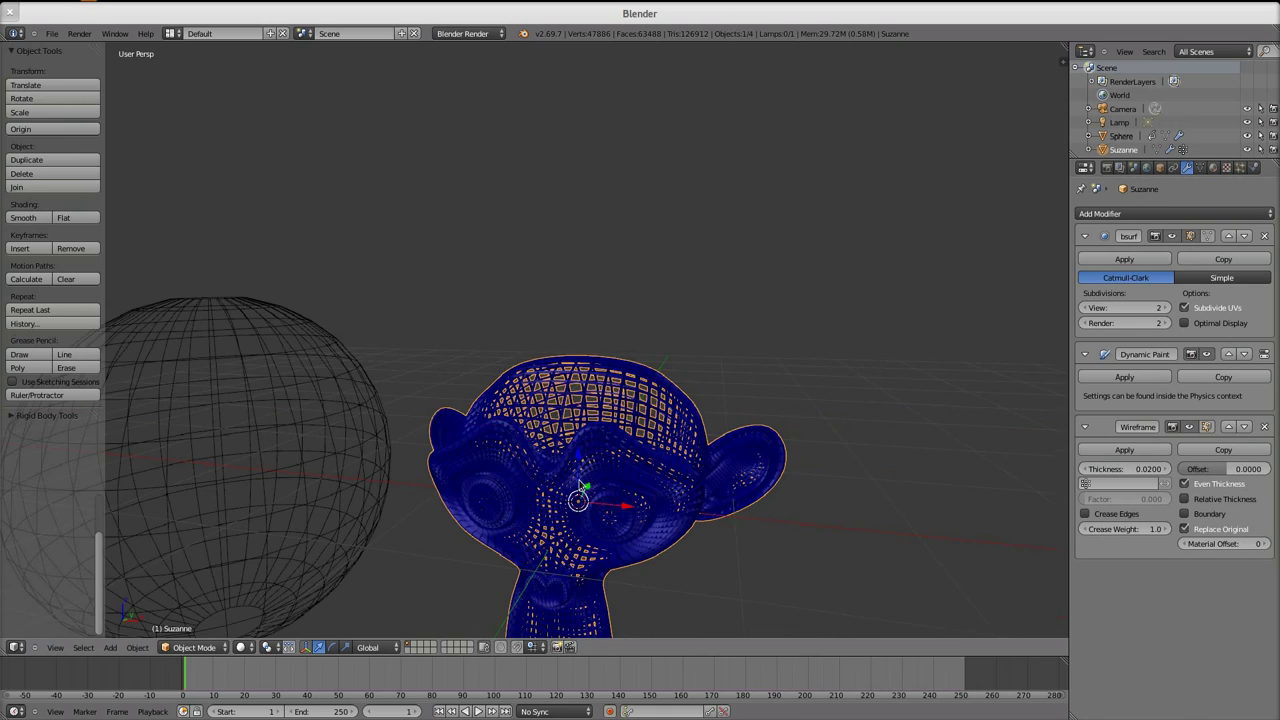
{"action": "scroll", "coordinate": [581, 486], "scroll_direction": "up", "scroll_amount": 6}
{"action": "scroll", "coordinate": [598, 488], "scroll_direction": "down", "scroll_amount": 3}
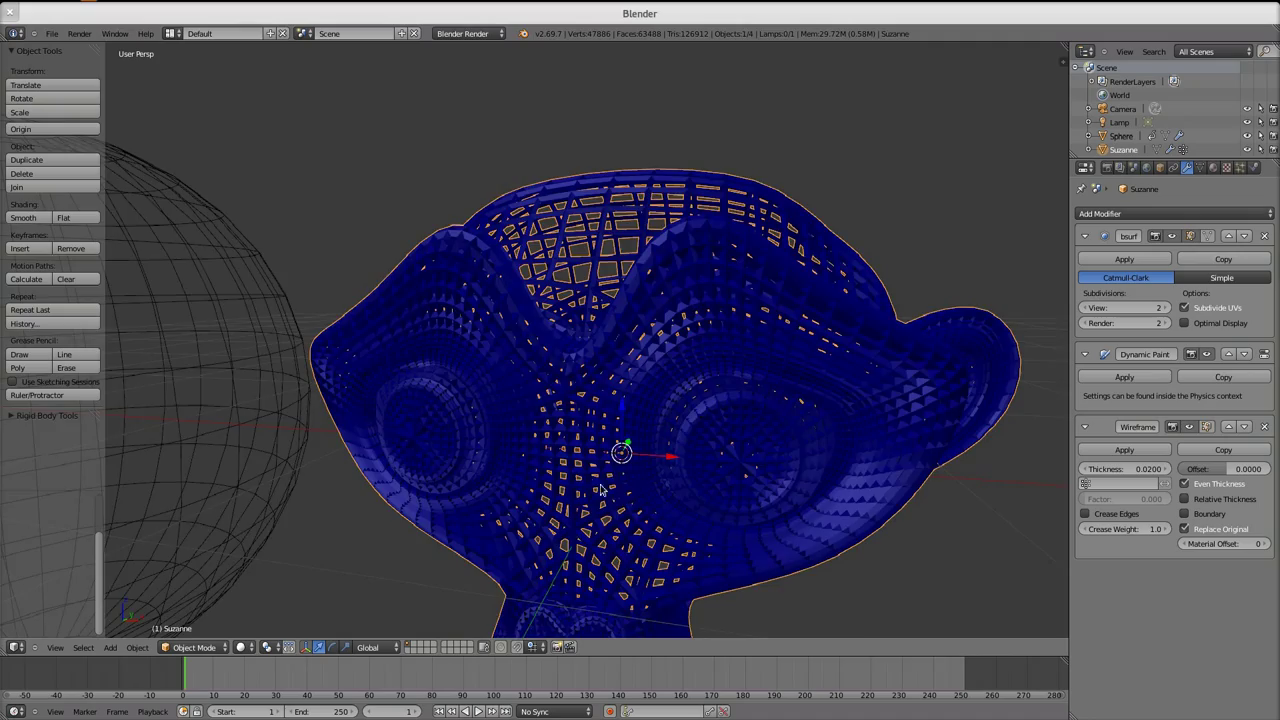
{"action": "middle_click_drag", "start_coordinate": [601, 489], "coordinate": [557, 438]}
{"action": "scroll", "coordinate": [592, 420], "scroll_direction": "down", "scroll_amount": 5}
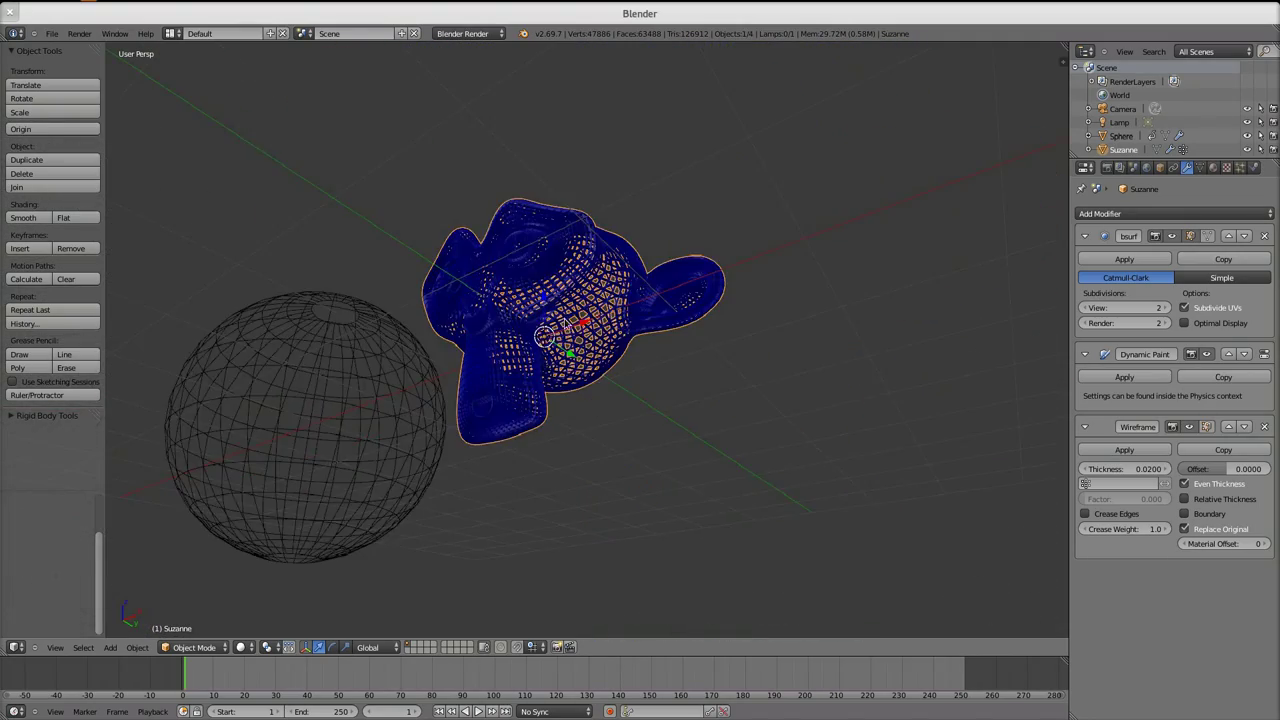
{"action": "middle_click_drag", "start_coordinate": [542, 312], "coordinate": [613, 388], "text": "shift"}
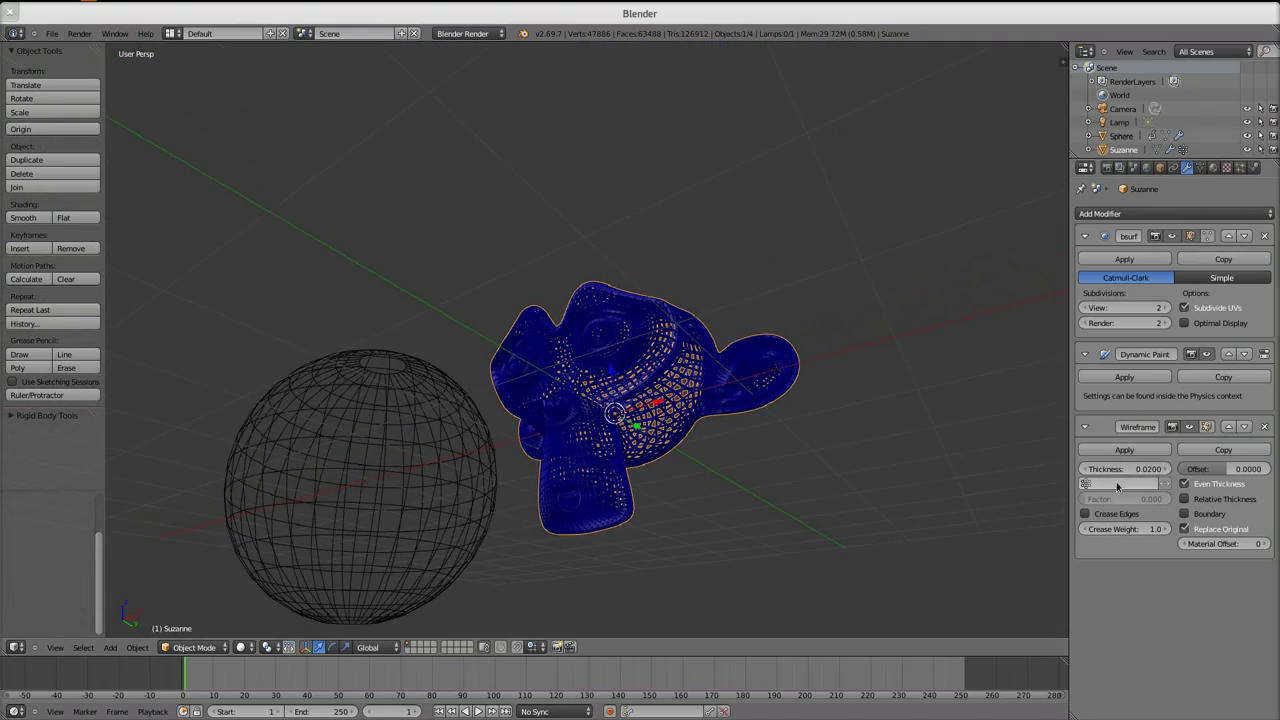
Limit Suzanne's Wireframe modifier to the dp_weight vertex group.
{"action": "left_click", "coordinate": [1116, 483]}
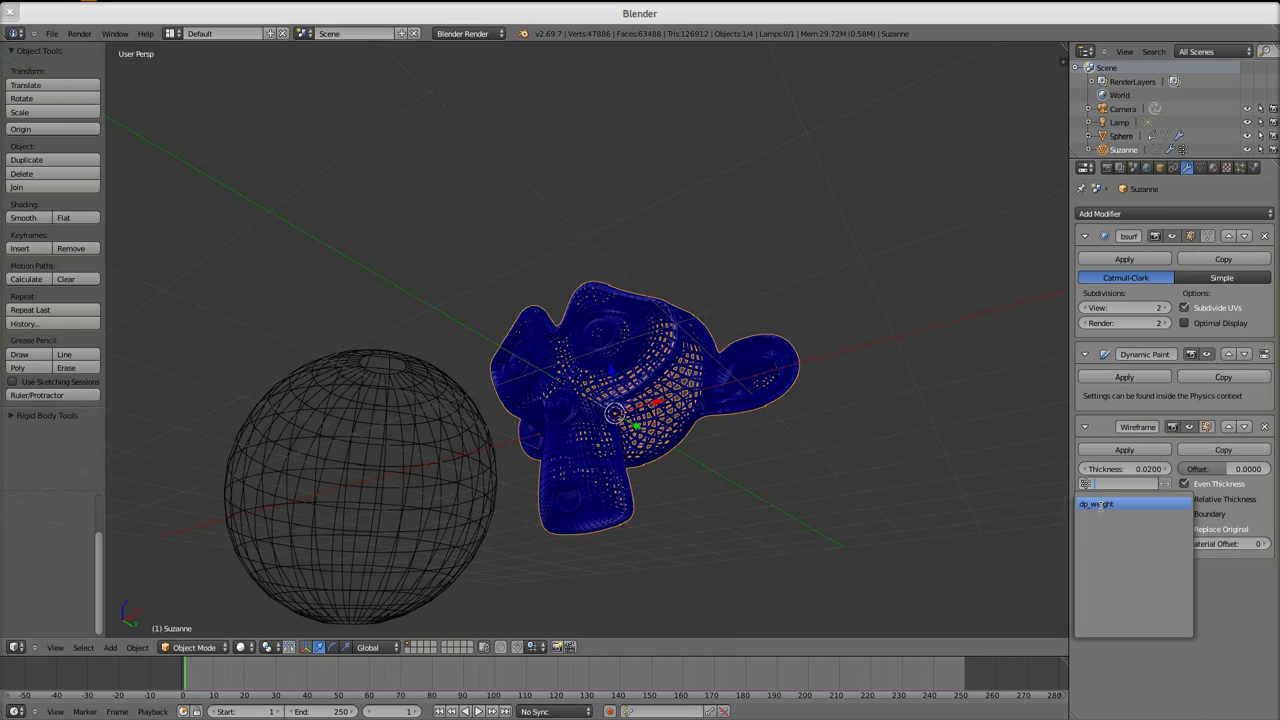
{"action": "left_click", "coordinate": [1105, 505]}
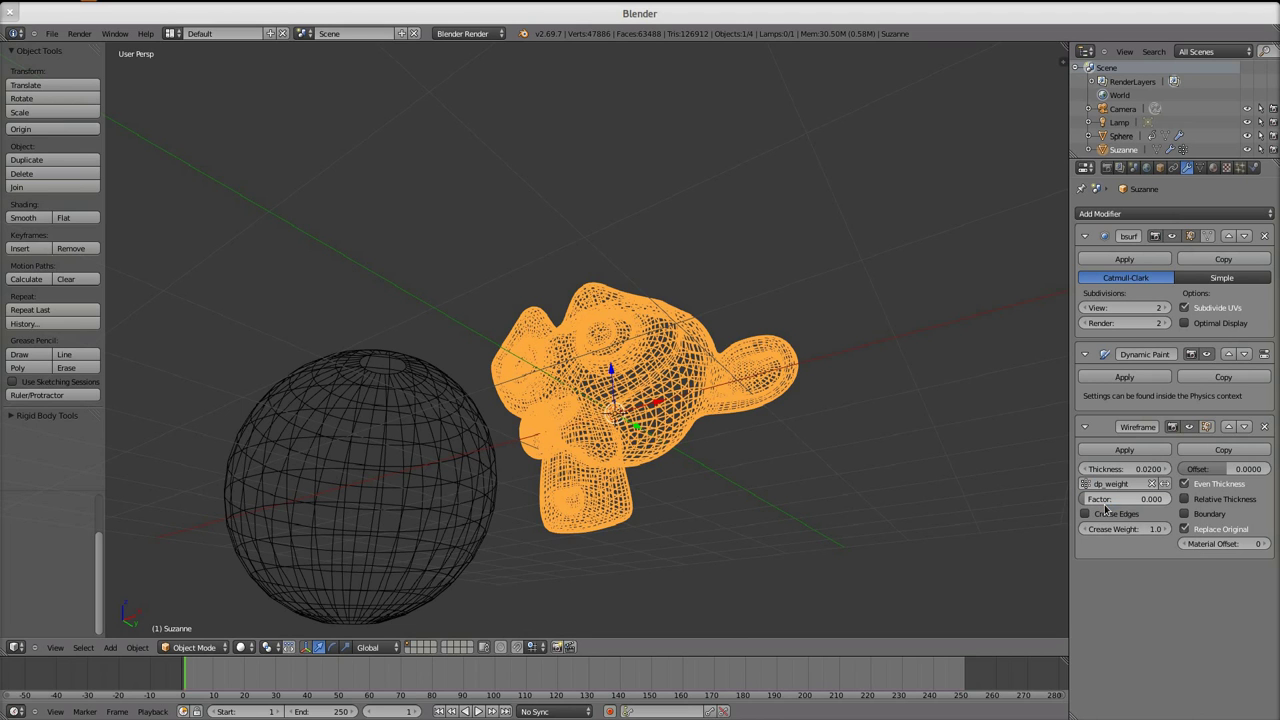
{"action": "middle_click_drag", "start_coordinate": [661, 349], "coordinate": [1080, 477]}
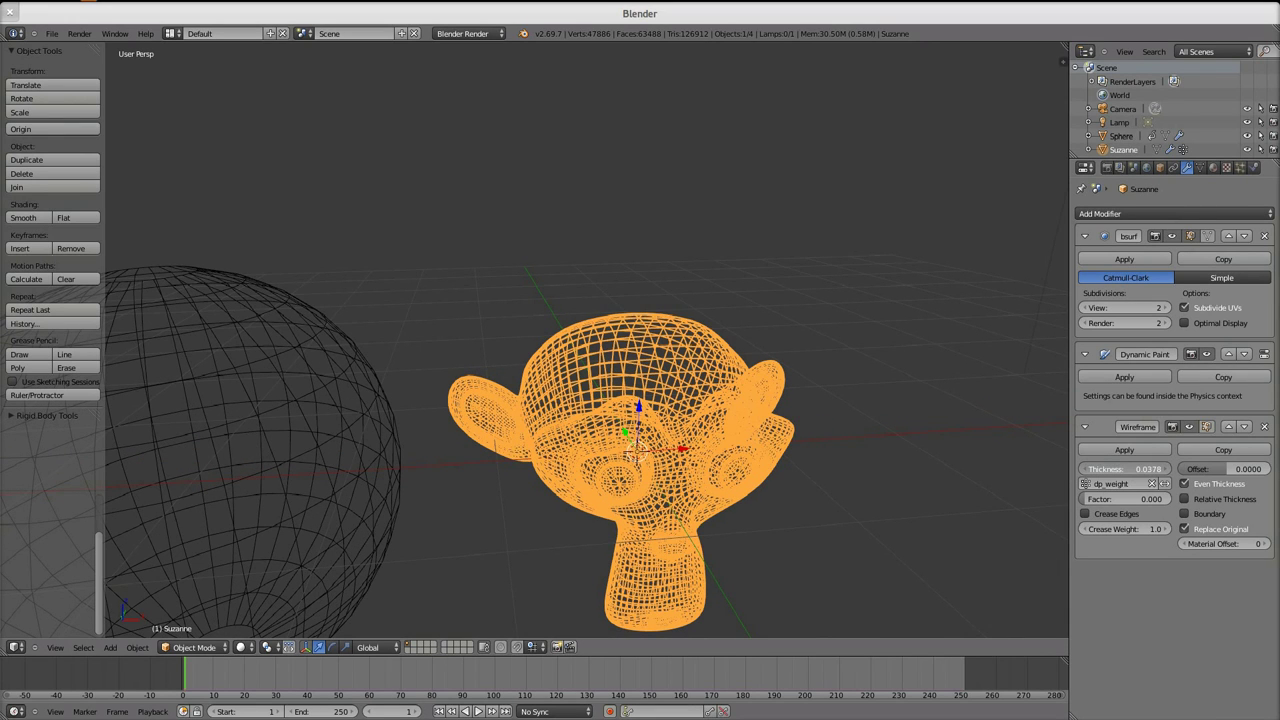
Raise the wireframe thickness to 0.0485 and turn off Replace Original.
{"action": "left_click_drag", "start_coordinate": [1108, 474], "coordinate": [1135, 474]}
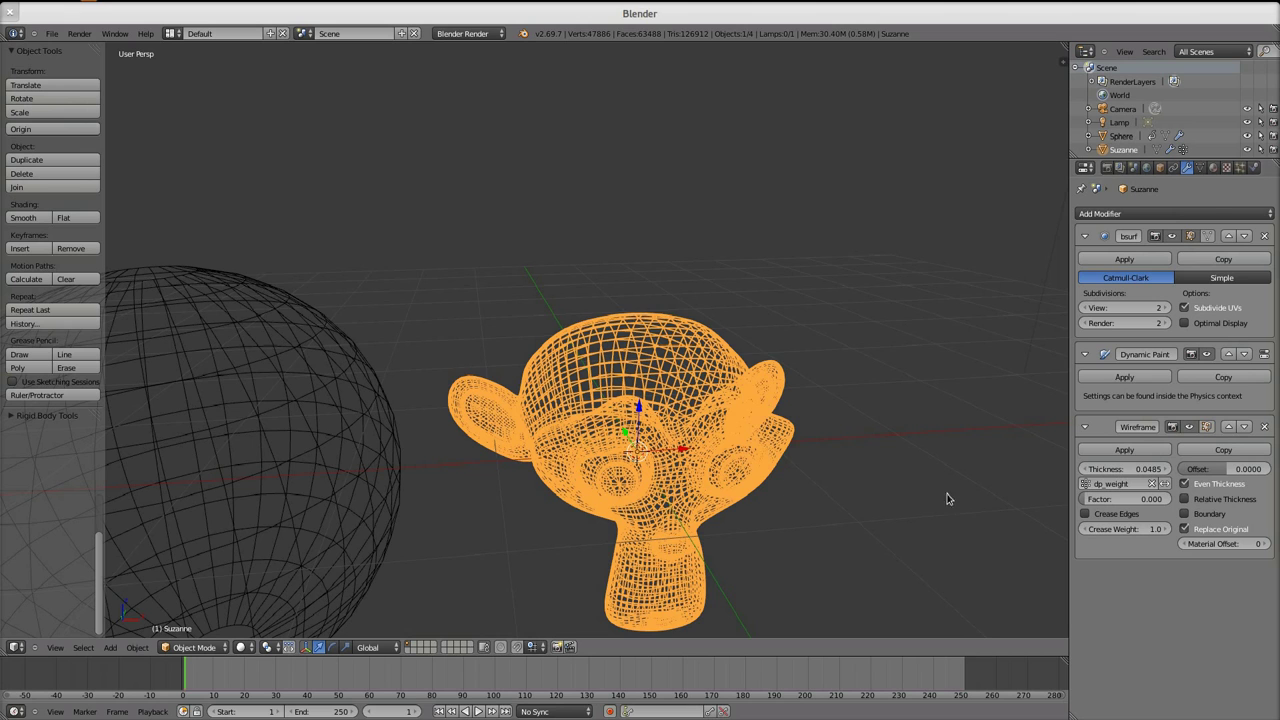
{"action": "scroll", "coordinate": [497, 477], "scroll_direction": "down", "scroll_amount": 3}
{"action": "middle_click_drag", "start_coordinate": [497, 477], "coordinate": [510, 420]}
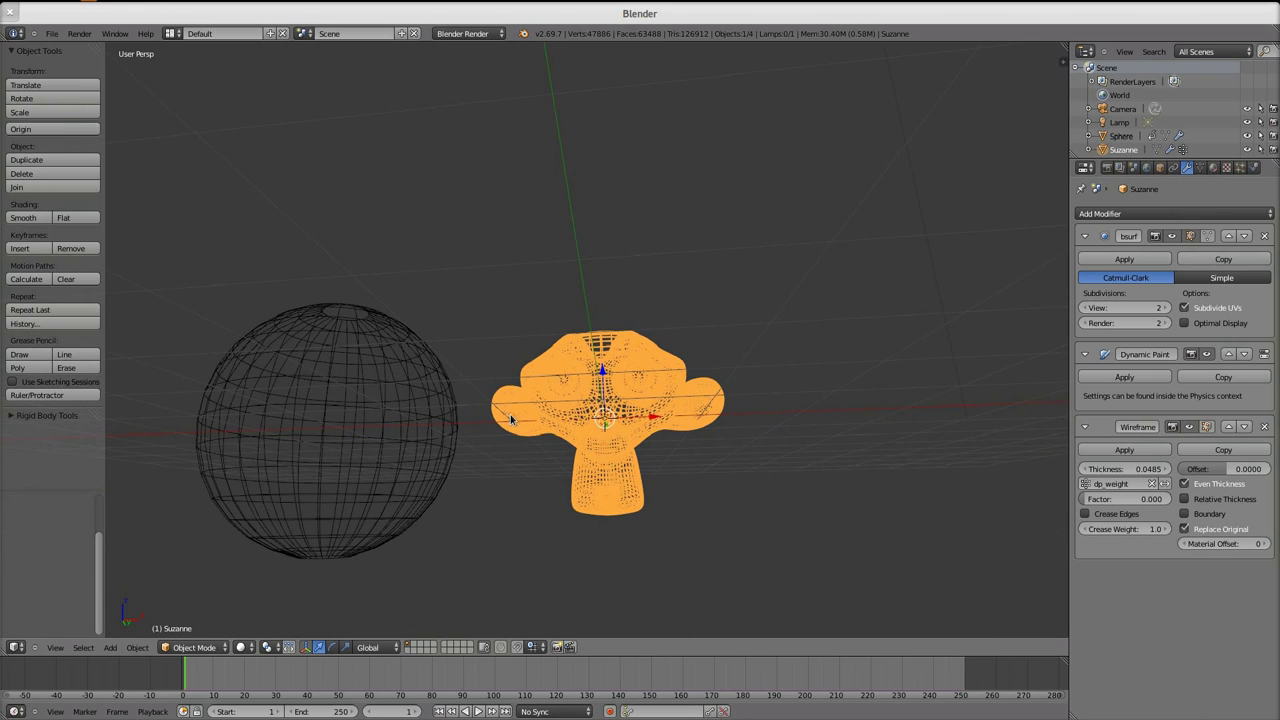
{"action": "left_click", "coordinate": [1222, 530]}
{"action": "middle_click_drag", "start_coordinate": [731, 389], "coordinate": [700, 425]}
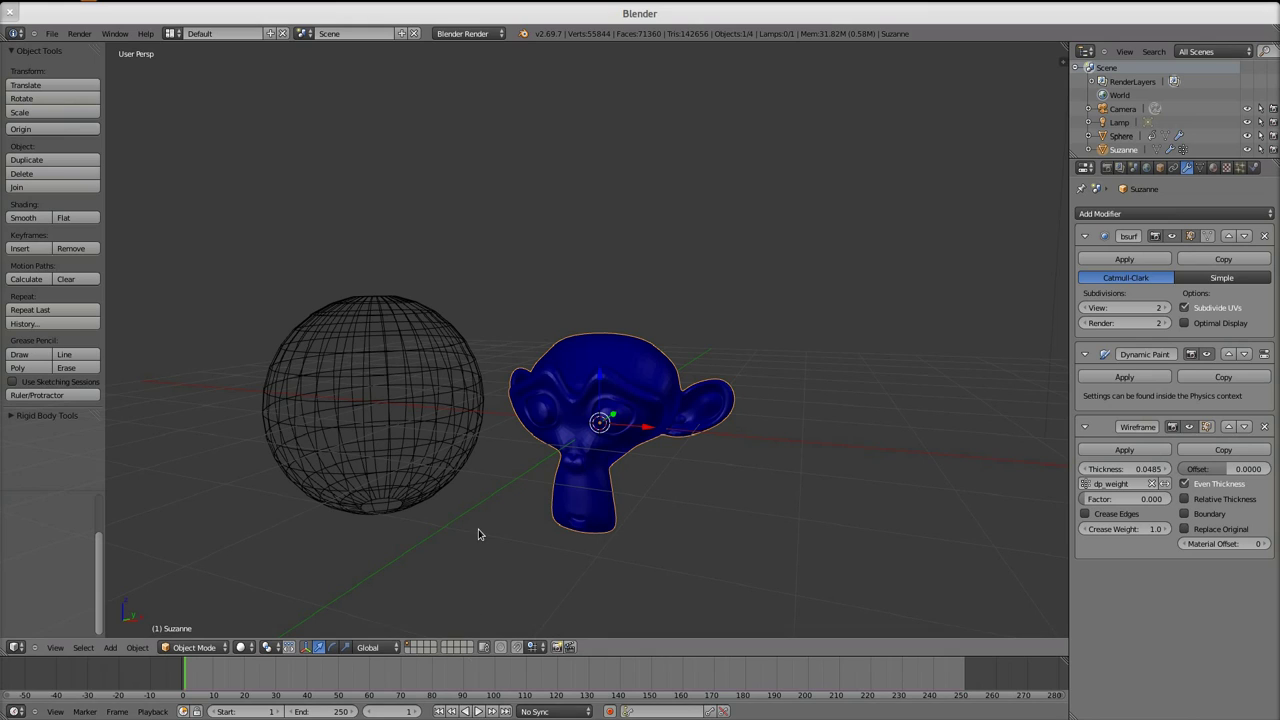
Play the animation and stop it at frame 17 to inspect the painted wires.
{"action": "key", "text": "alt+a"}
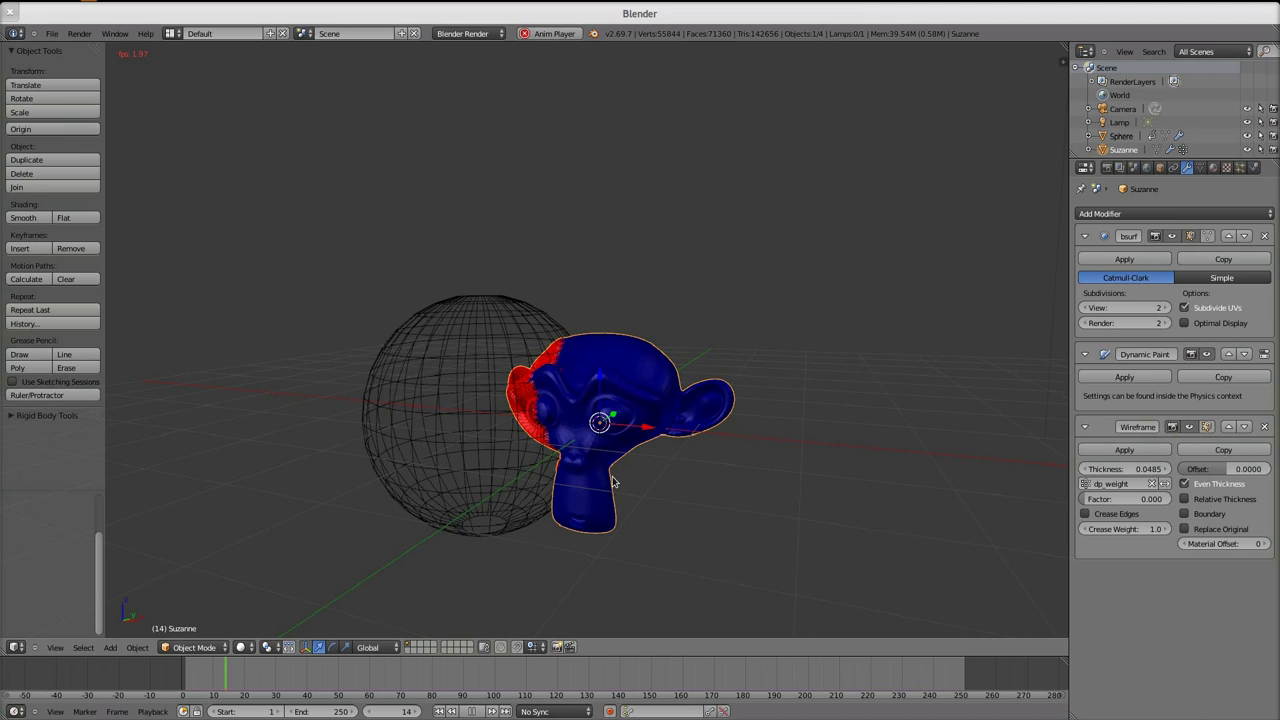
{"action": "key", "text": "alt+a"}
{"action": "scroll", "coordinate": [645, 447], "scroll_direction": "up", "scroll_amount": 2}
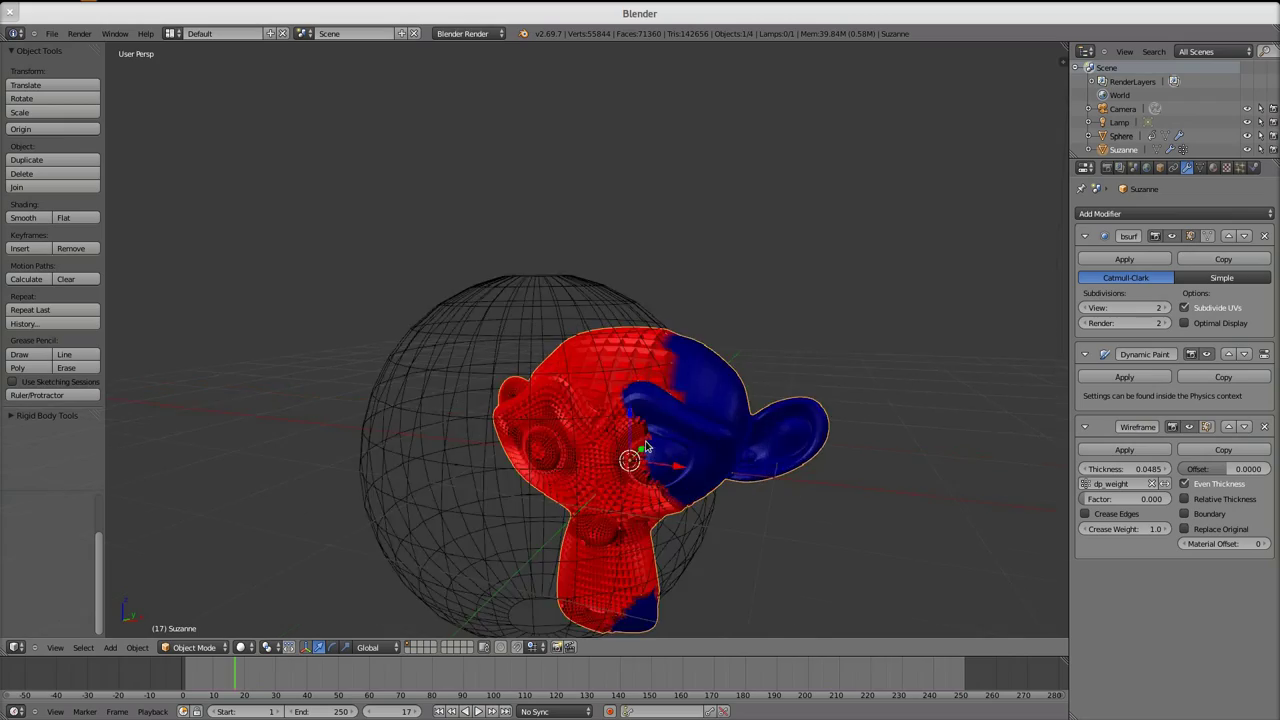
{"action": "scroll", "coordinate": [645, 447], "scroll_direction": "up", "scroll_amount": 1}
{"action": "scroll", "coordinate": [615, 411], "scroll_direction": "up", "scroll_amount": 3}
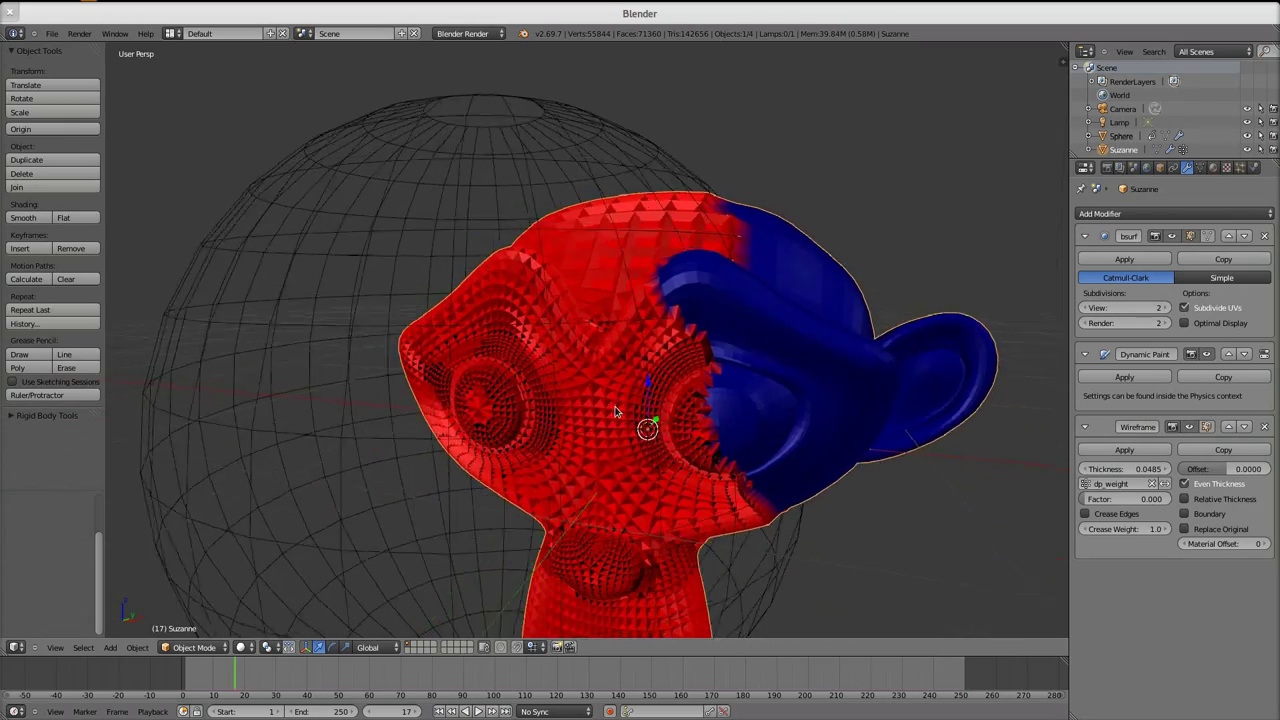
{"action": "middle_click_drag", "start_coordinate": [615, 411], "coordinate": [770, 400]}
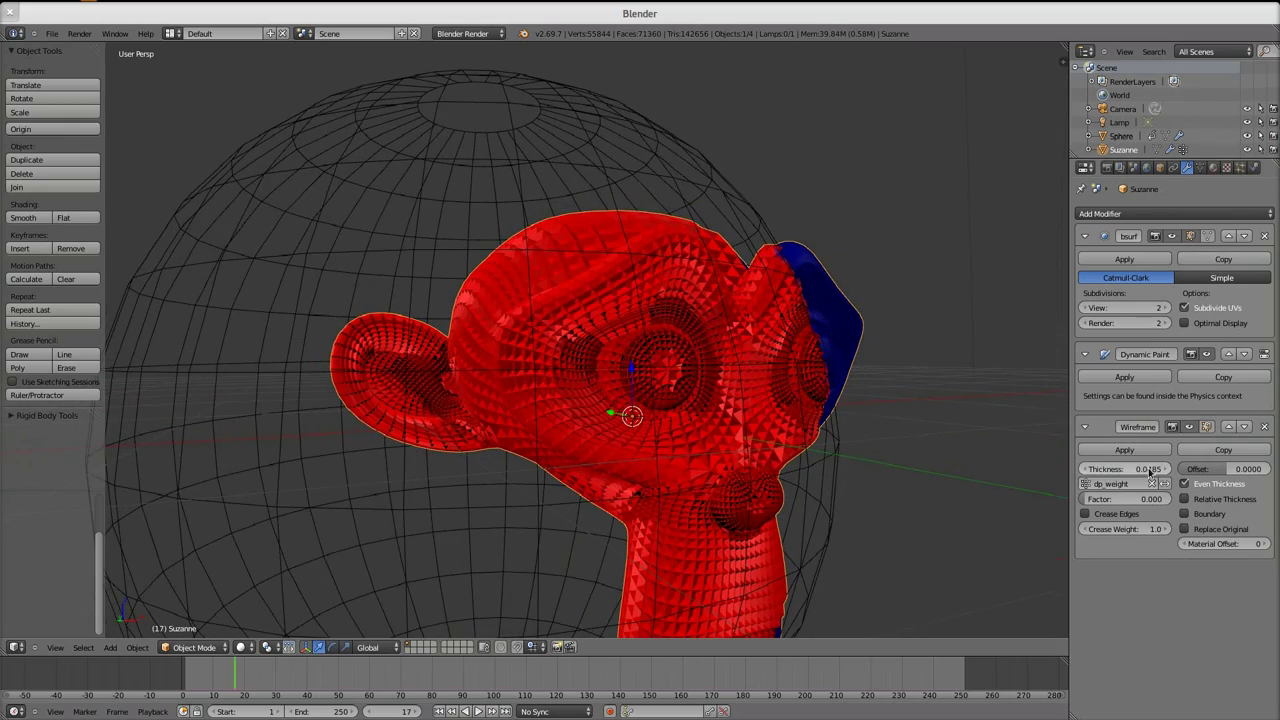
Adjust the wireframe thickness to 0.0120 and play the animation again.
{"action": "left_click_drag", "start_coordinate": [1124, 469], "coordinate": [1088, 469]}
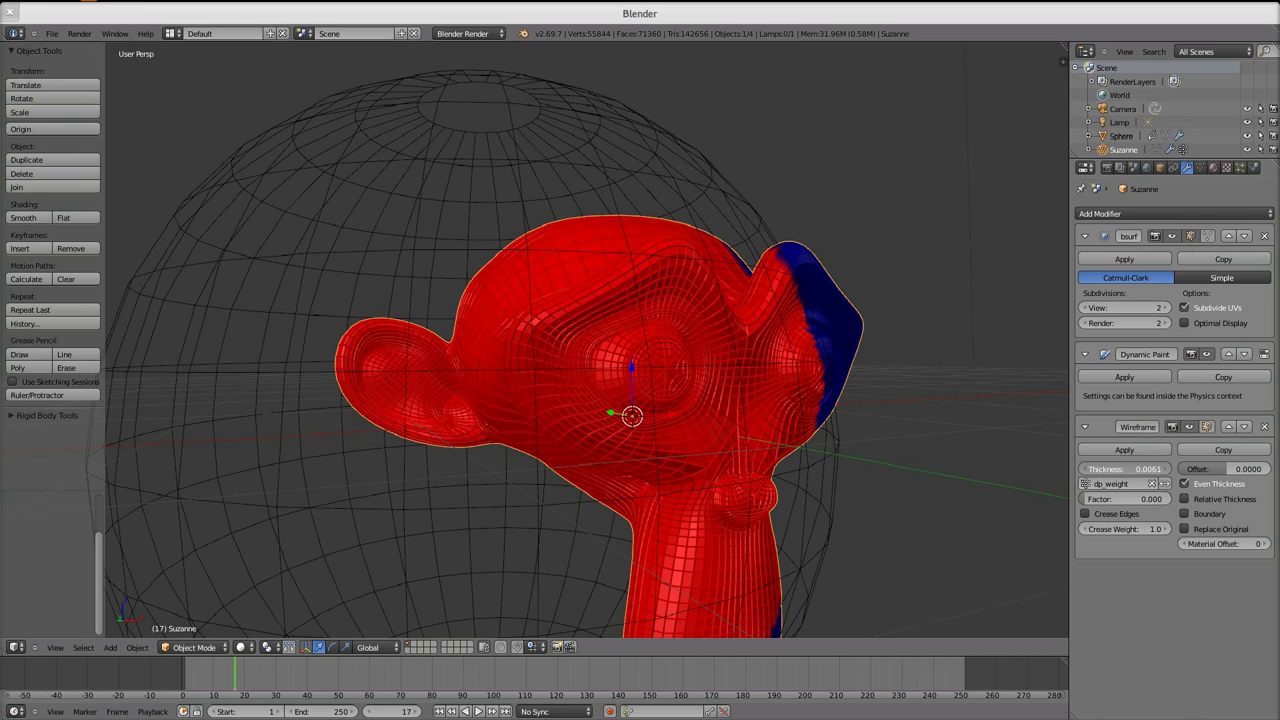
{"action": "left_click_drag", "start_coordinate": [1088, 469], "coordinate": [1150, 472]}
{"action": "middle_click_drag", "start_coordinate": [644, 495], "coordinate": [477, 538]}
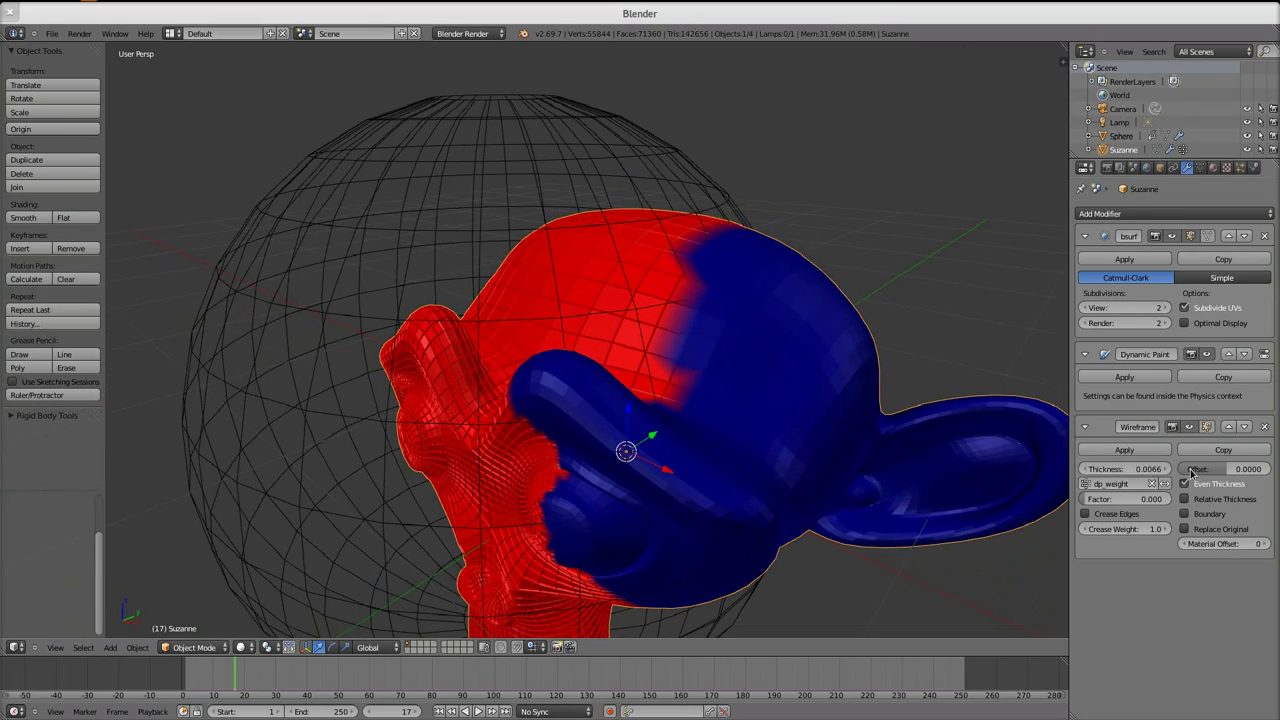
{"action": "left_click_drag", "start_coordinate": [1150, 477], "coordinate": [1180, 469]}
{"action": "middle_click_drag", "start_coordinate": [516, 432], "coordinate": [552, 384]}
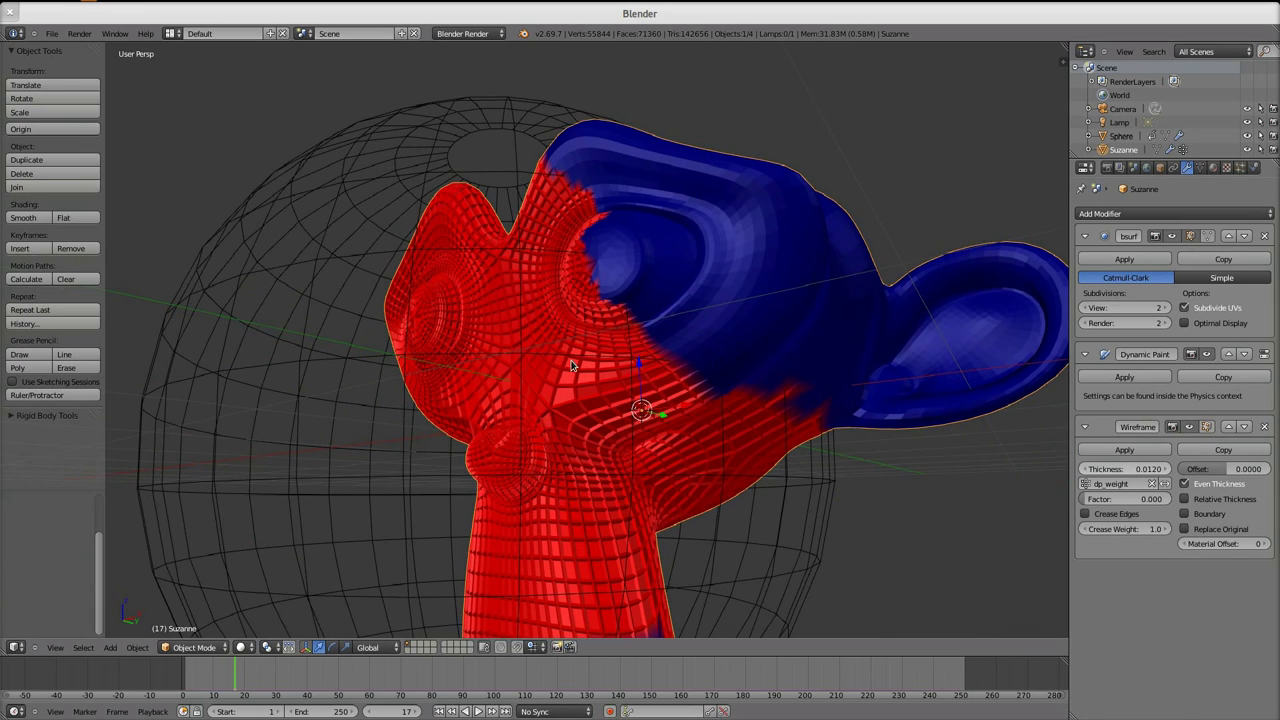
{"action": "scroll", "coordinate": [571, 366], "scroll_direction": "down", "scroll_amount": 3}
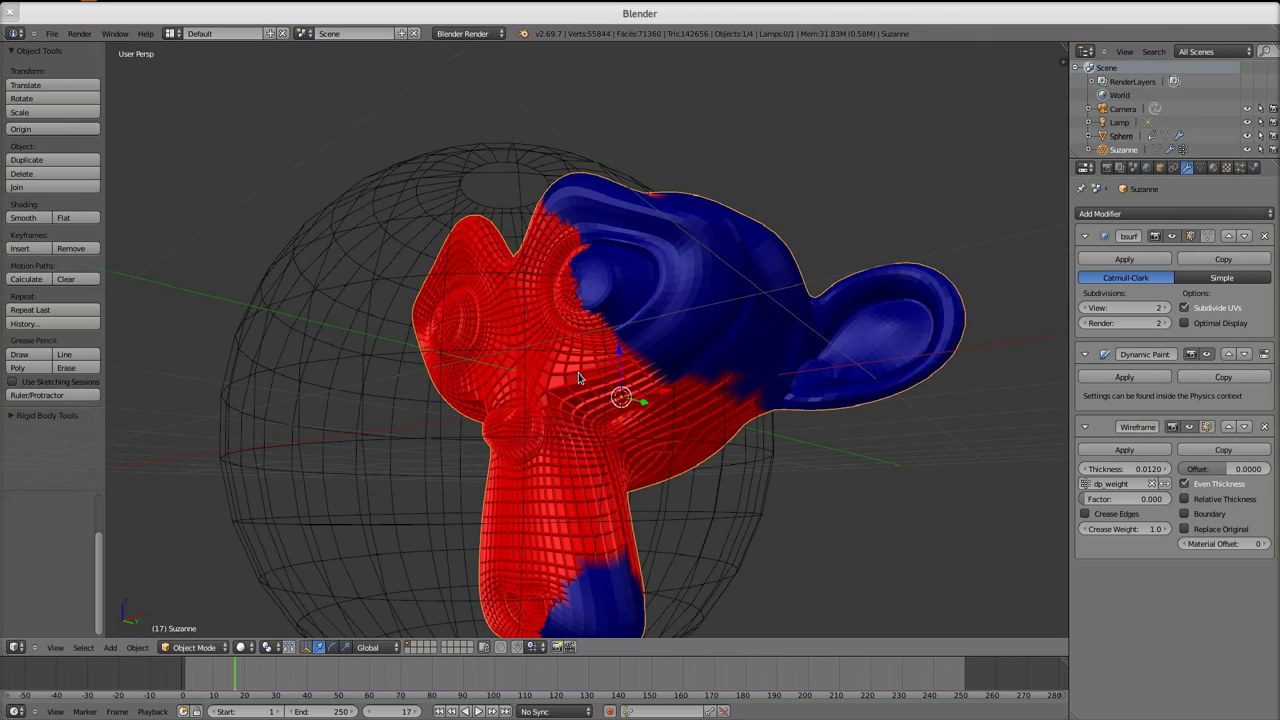
{"action": "key", "text": "alt+a"}
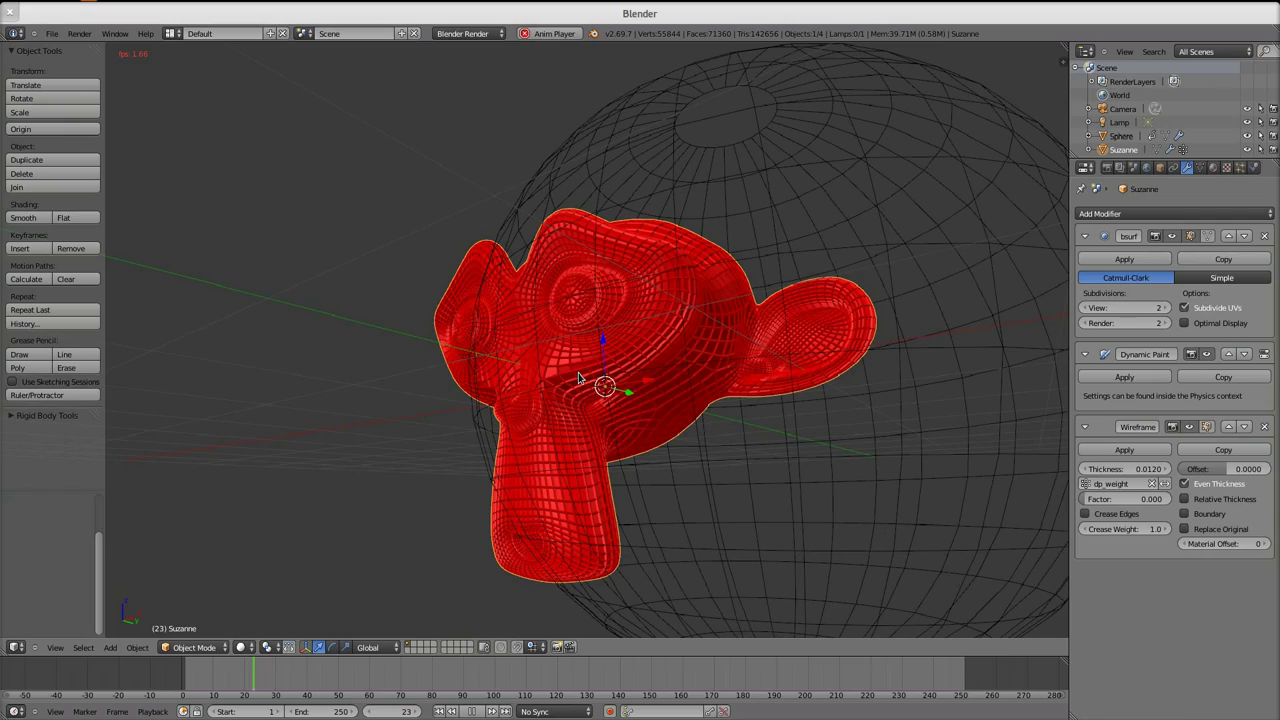
Stop playback at frame 27 and orbit out to view red, finely wired Suzanne beside the sphere.
{"action": "middle_click_drag", "start_coordinate": [440, 380], "coordinate": [476, 386]}
{"action": "key", "text": "alt+a"}
{"action": "scroll", "coordinate": [729, 446], "scroll_direction": "down", "scroll_amount": 5}
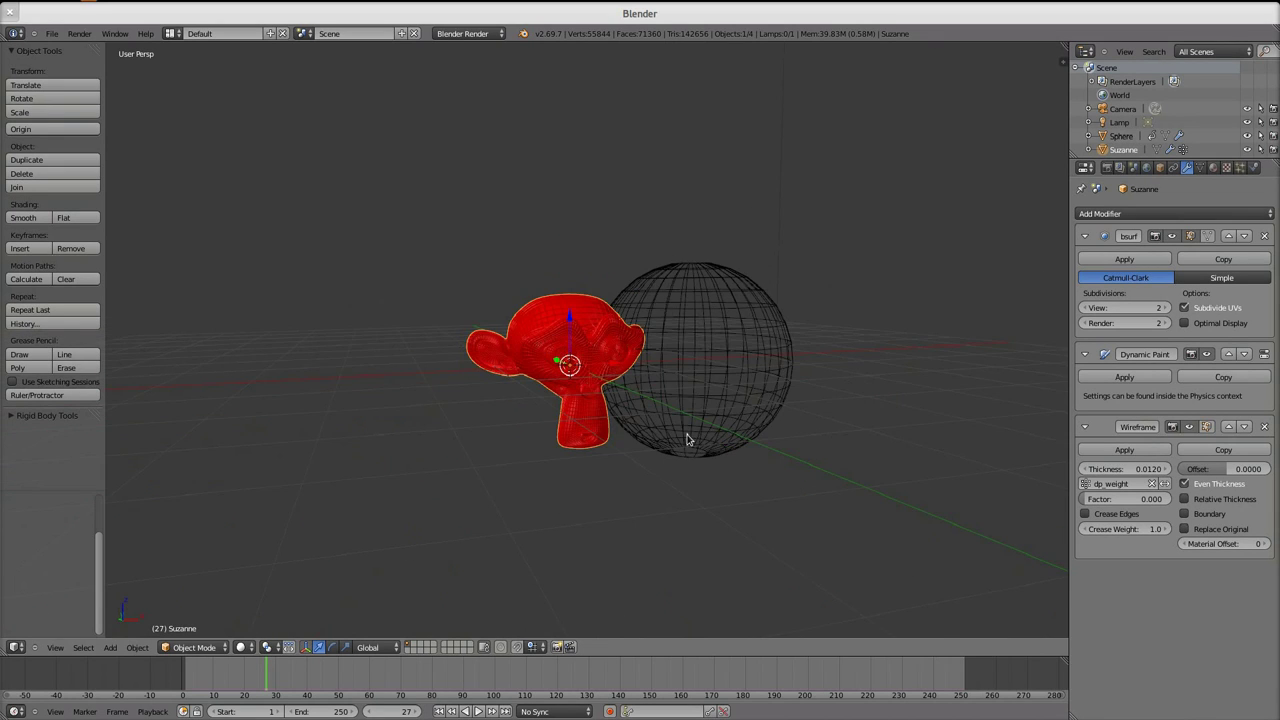
{"action": "middle_click_drag", "start_coordinate": [689, 443], "coordinate": [530, 400]}
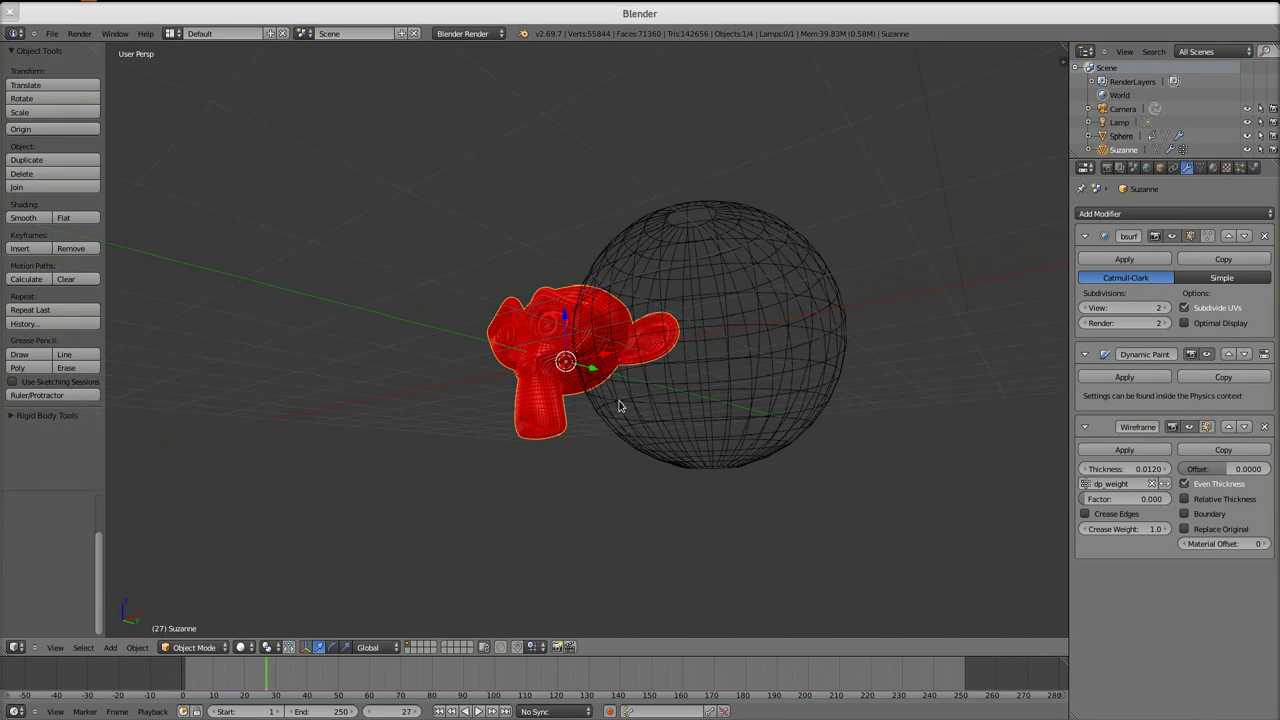